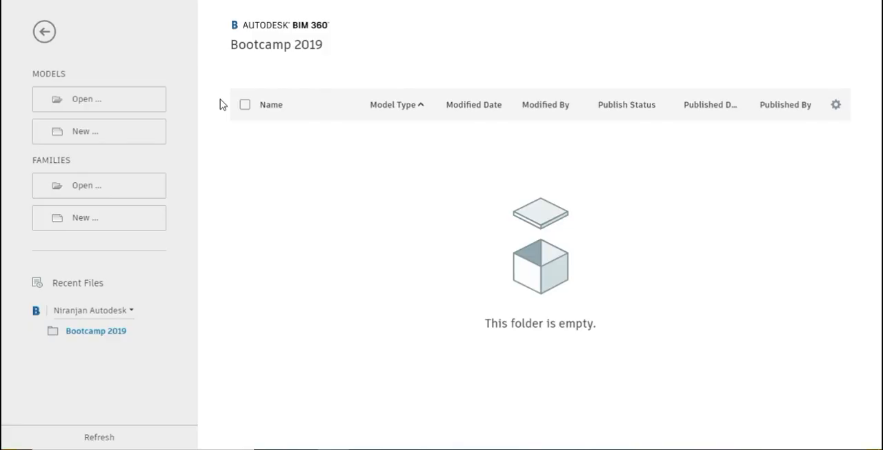
# Create a new family from the Metric Generic Model template
pyautogui.click(99, 216)
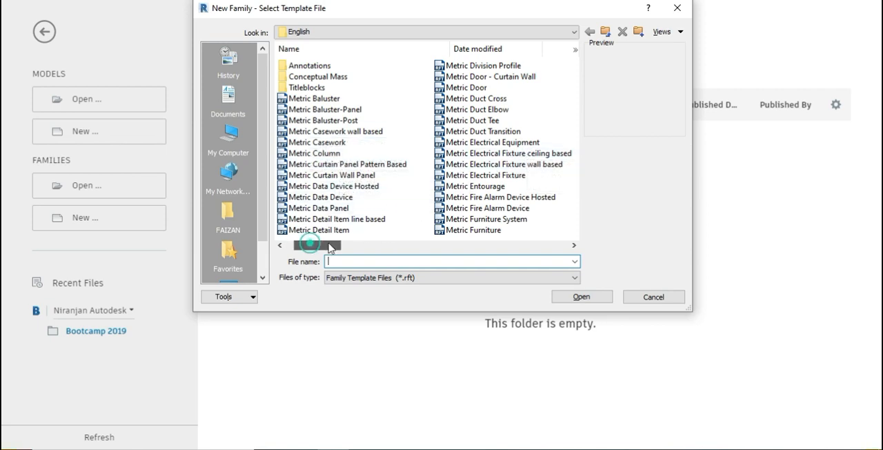
pyautogui.moveTo(329, 249); pyautogui.dragTo(356, 249)
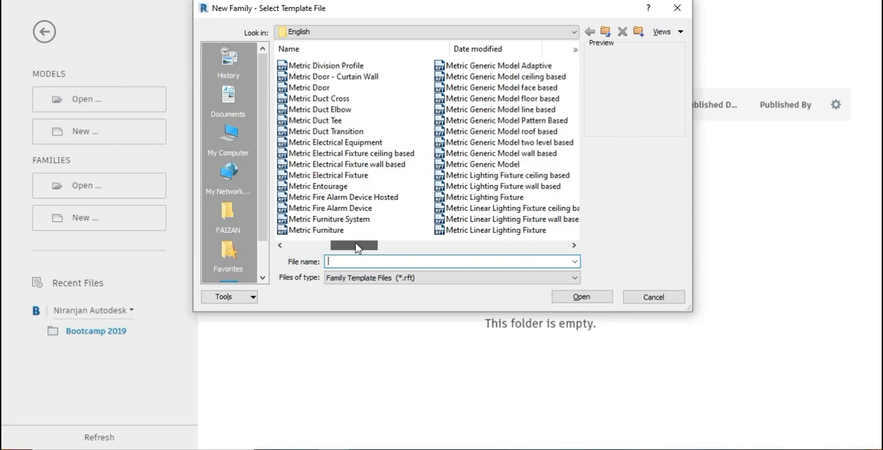
pyautogui.click(476, 164)
pyautogui.click(573, 297)
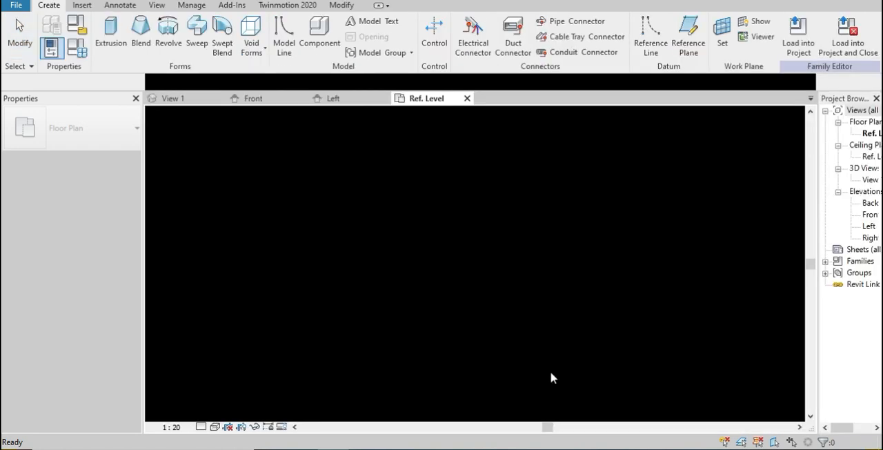
# Close the View 1, Front and Left views, keeping the Ref. Level plan open, and widen the Project Browser
pyautogui.moveTo(614, 312); pyautogui.dragTo(534, 328, button='middle')
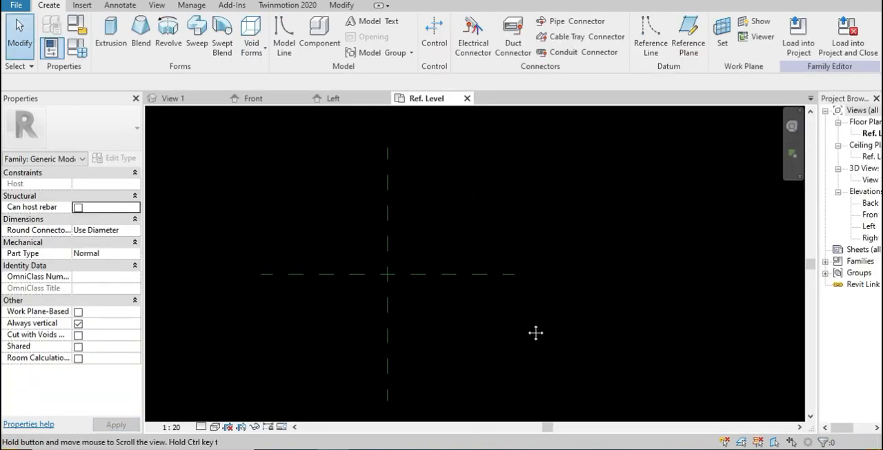
pyautogui.click(220, 98)
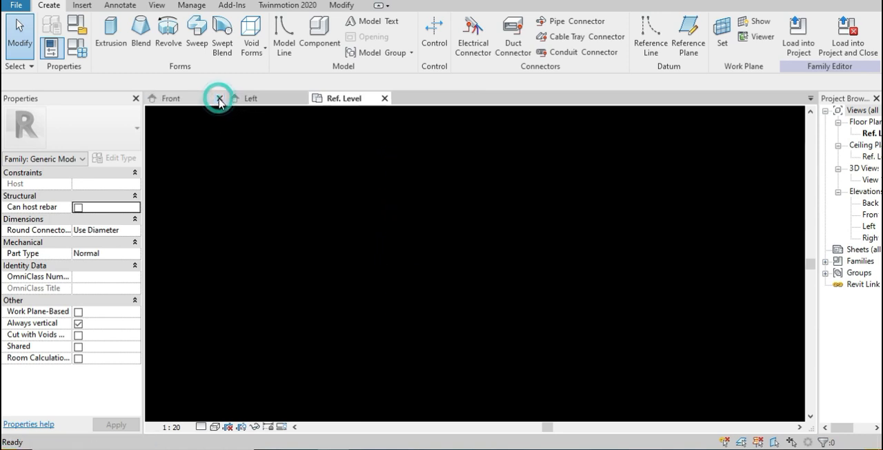
pyautogui.click(219, 98)
pyautogui.click(219, 97)
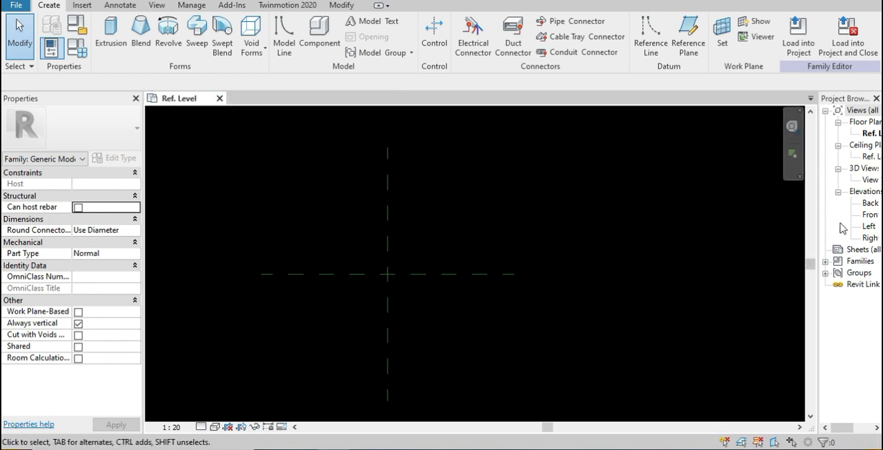
pyautogui.moveTo(817, 201); pyautogui.dragTo(765, 222)
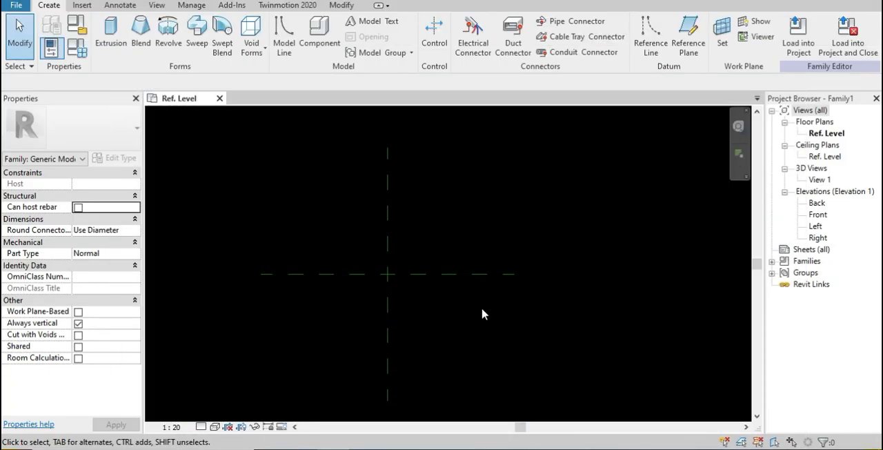
# Start a sweep in the Ref. Level plan and sketch its circular path, radius about 1200 mm, centred on the reference planes' intersection
pyautogui.moveTo(481, 314); pyautogui.dragTo(562, 306, button='middle')
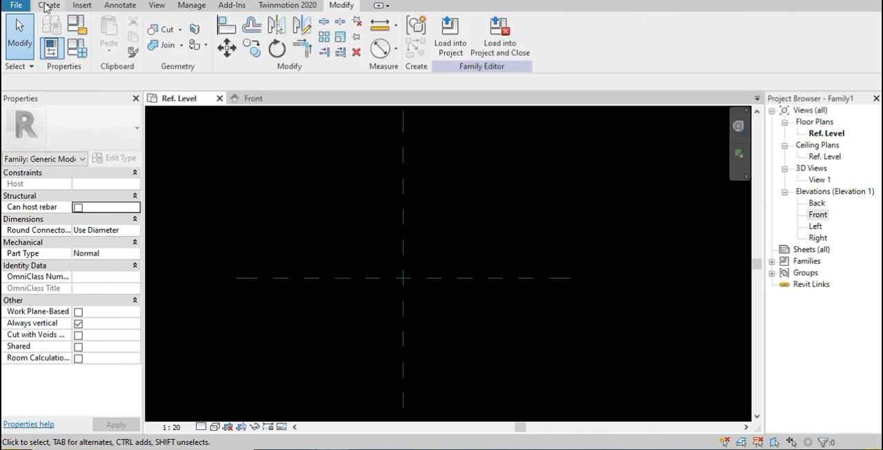
pyautogui.click(48, 5)
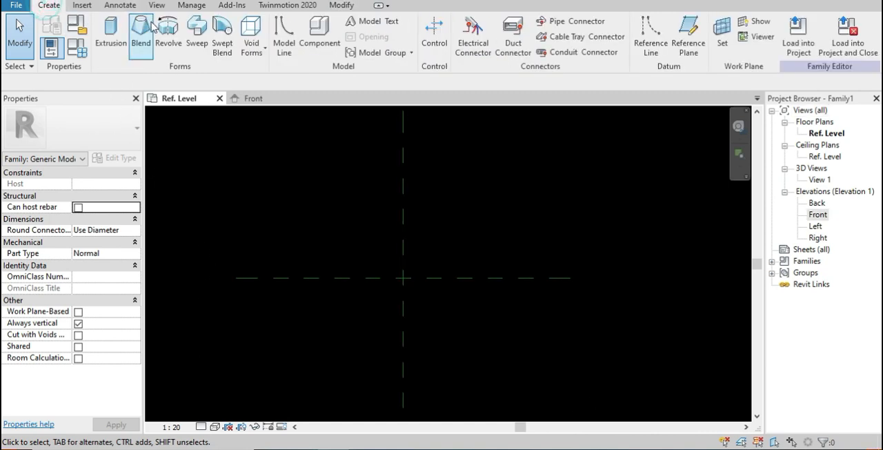
pyautogui.click(200, 55)
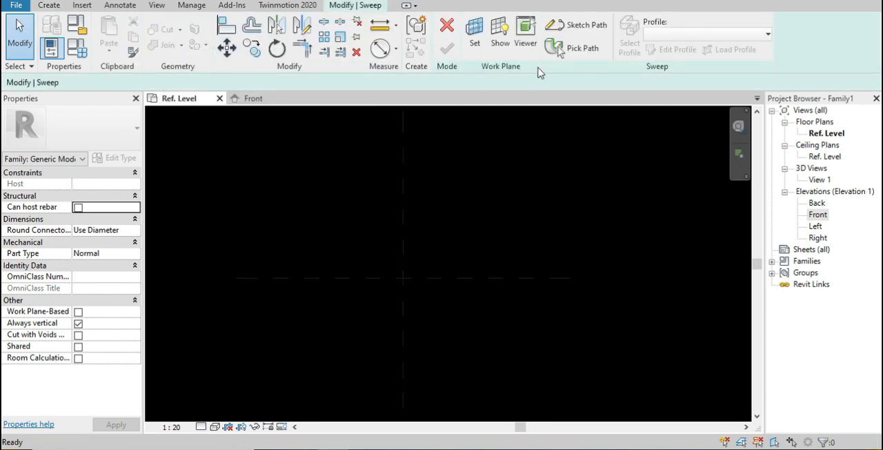
pyautogui.click(567, 26)
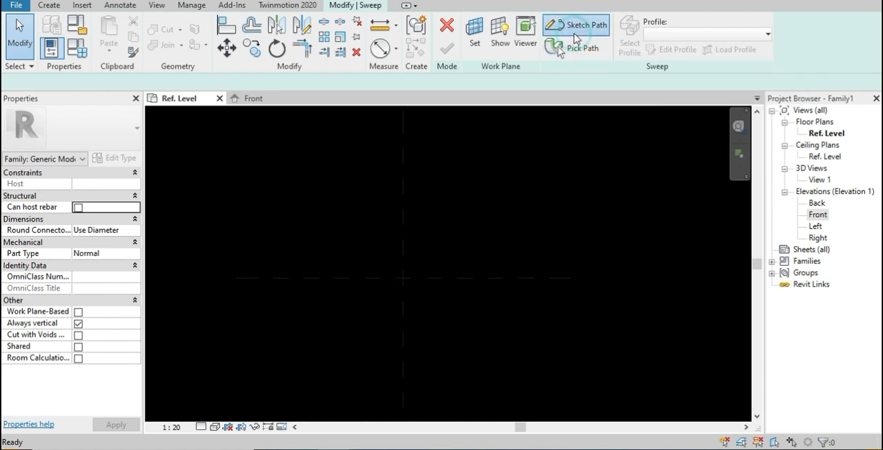
pyautogui.click(478, 22)
pyautogui.click(527, 23)
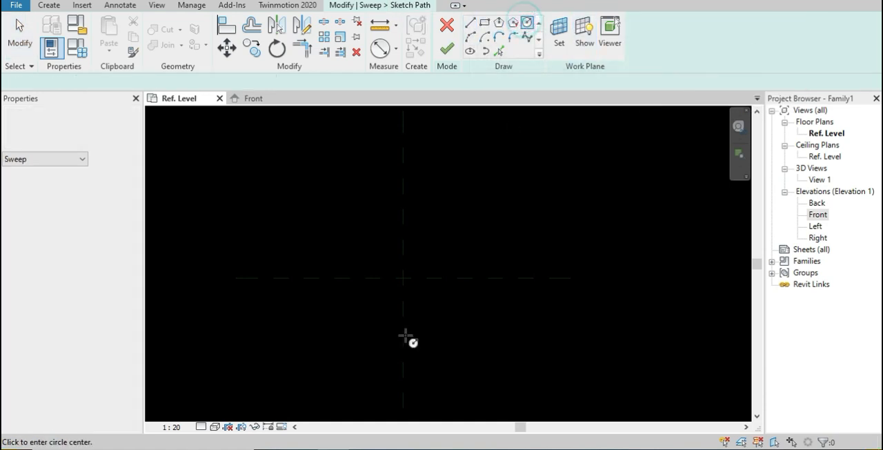
pyautogui.click(405, 278)
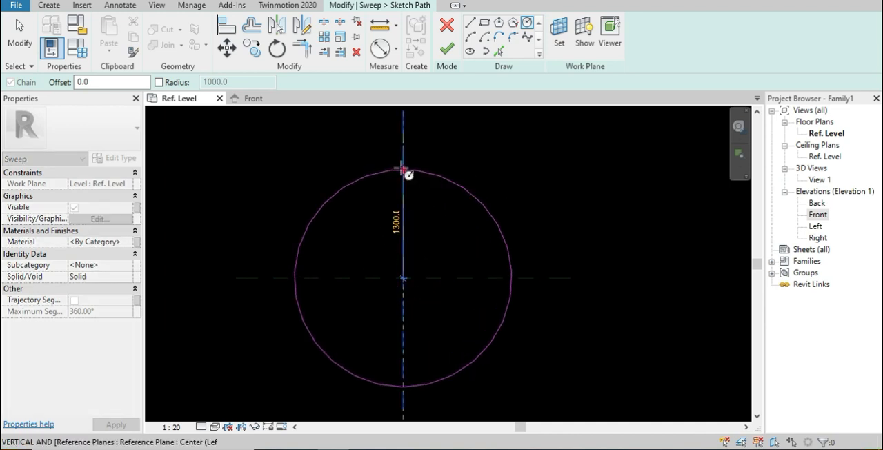
pyautogui.click(404, 178)
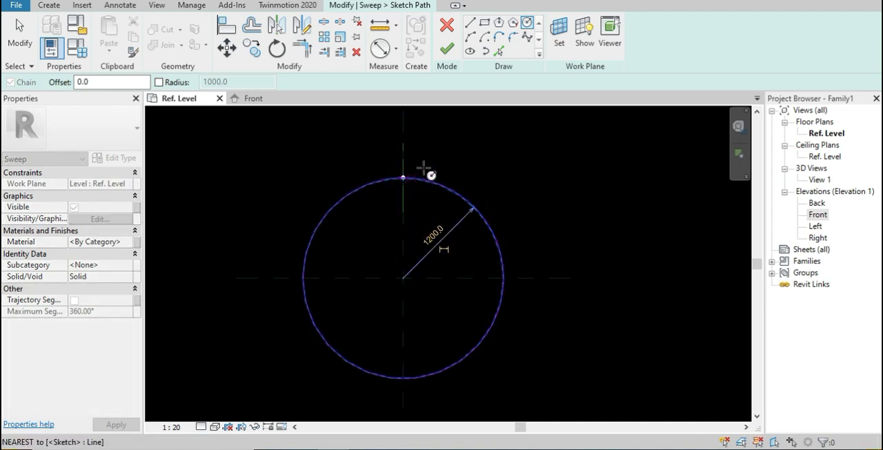
pyautogui.click(446, 52)
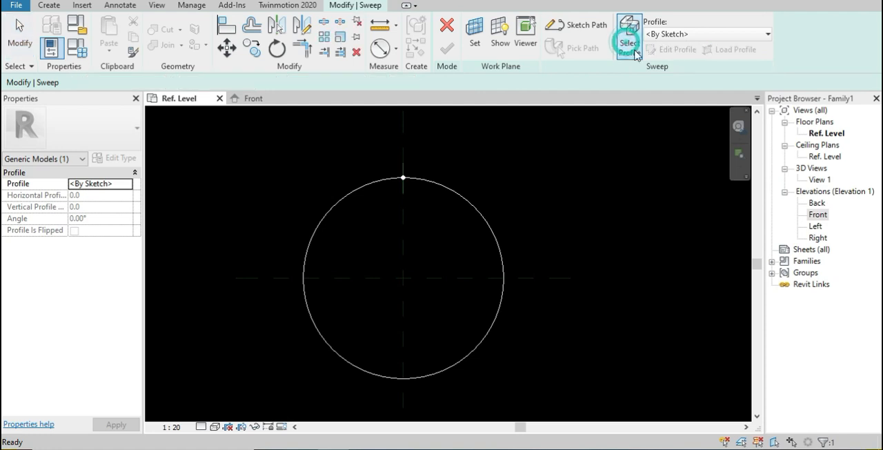
# Edit the sweep profile in the Left elevation and sketch a rectangle about 70 by 25 mm starting at the path's profile point
pyautogui.click(667, 51)
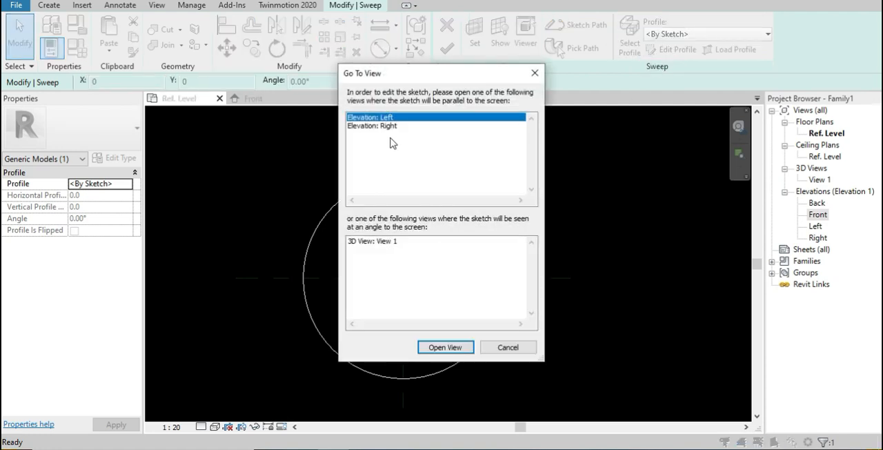
pyautogui.click(448, 347)
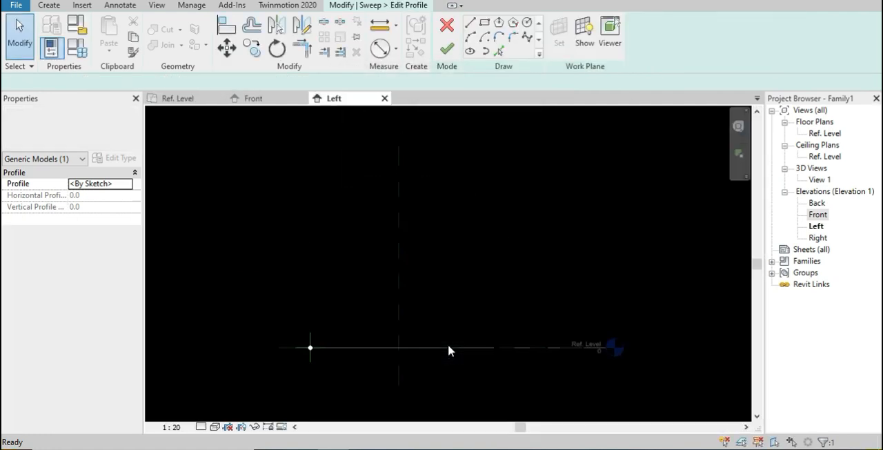
pyautogui.scroll(-4, 281, 362)
pyautogui.scroll(9, 307, 375)
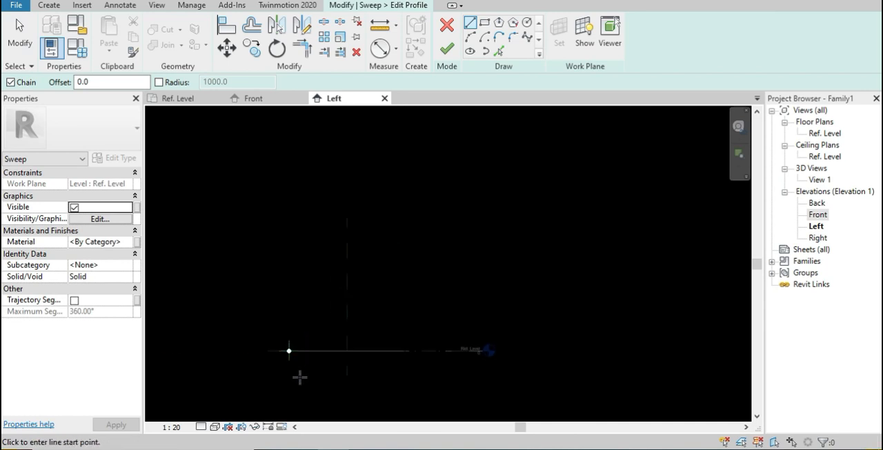
pyautogui.moveTo(338, 343); pyautogui.dragTo(471, 315, button='middle')
pyautogui.scroll(5, 430, 291)
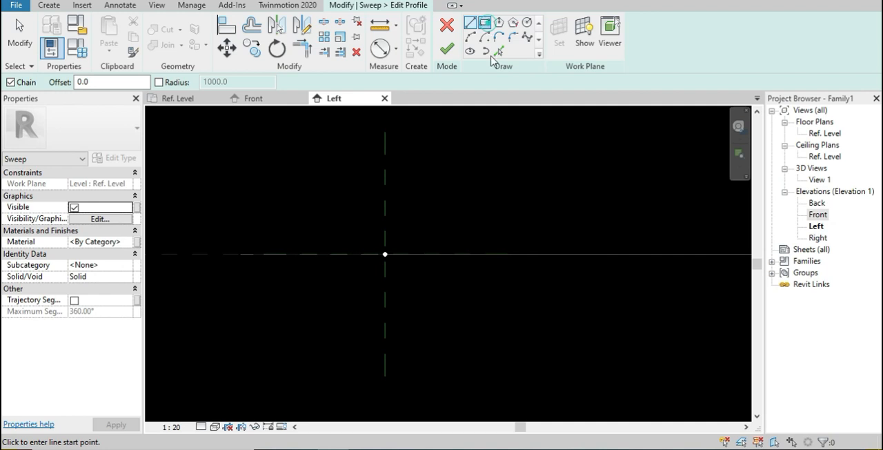
pyautogui.click(385, 254)
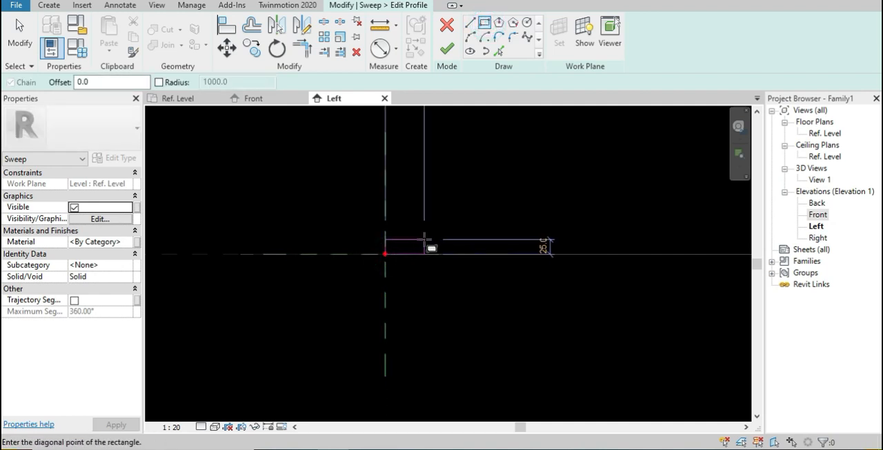
pyautogui.click(428, 239)
pyautogui.scroll(3, 427, 254)
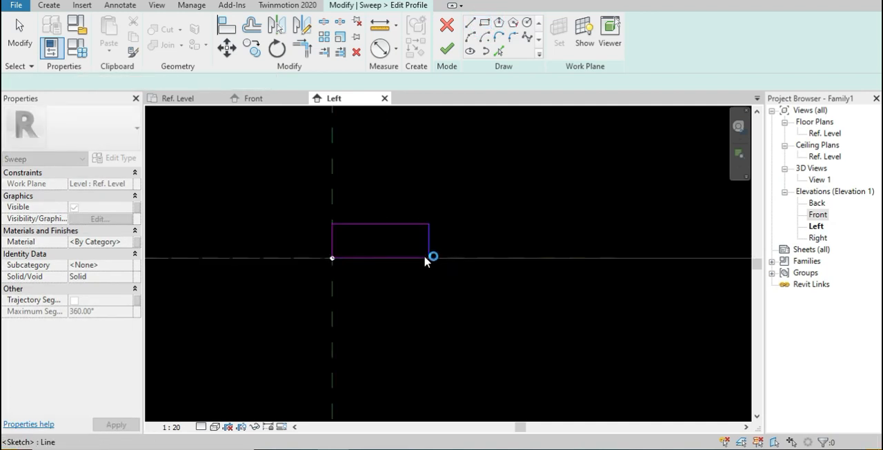
pyautogui.press('Escape')
pyautogui.press('Escape')
# Check the profile rectangle's width and height, and finish the profile and the sweep
pyautogui.scroll(3, 424, 255)
pyautogui.click(445, 207)
pyautogui.moveTo(454, 272); pyautogui.dragTo(536, 320, button='middle')
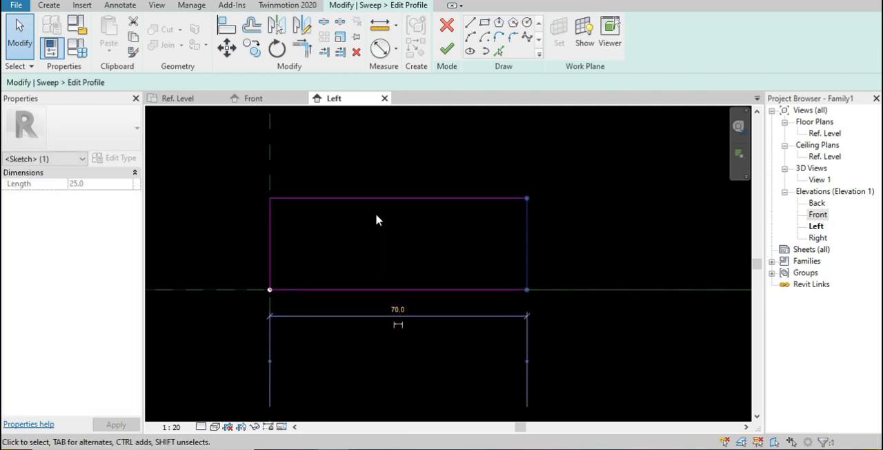
pyautogui.click(334, 202)
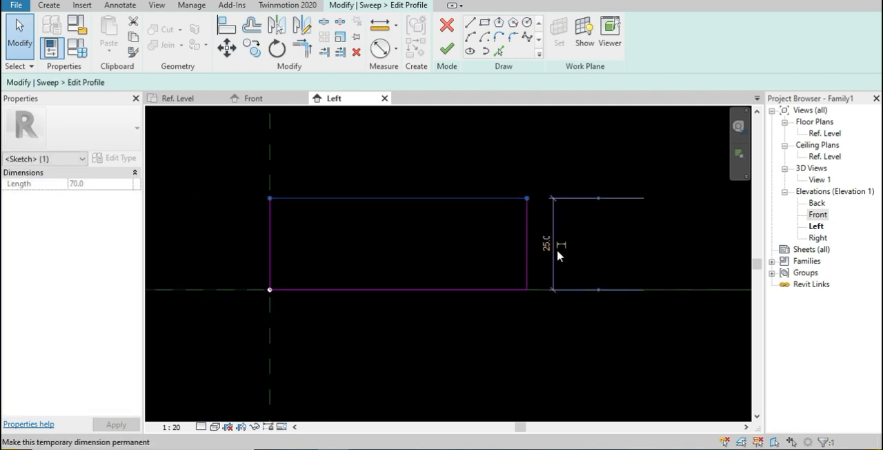
pyautogui.scroll(2, 449, 322)
pyautogui.scroll(-10, 452, 321)
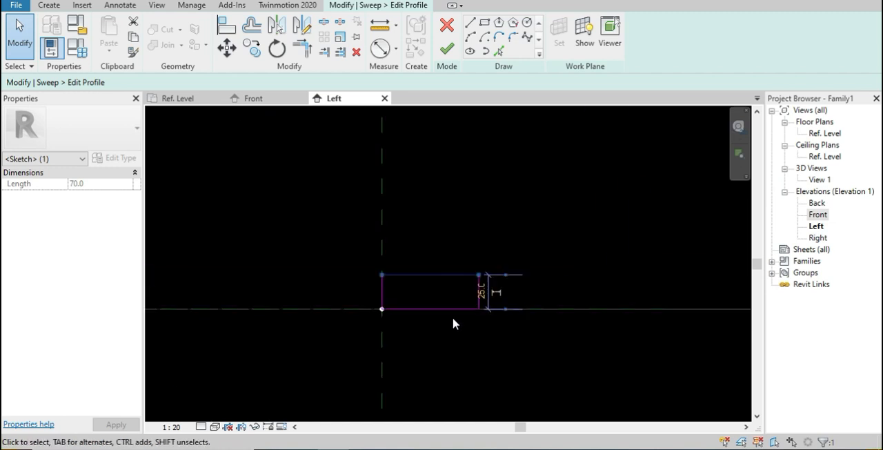
pyautogui.click(445, 50)
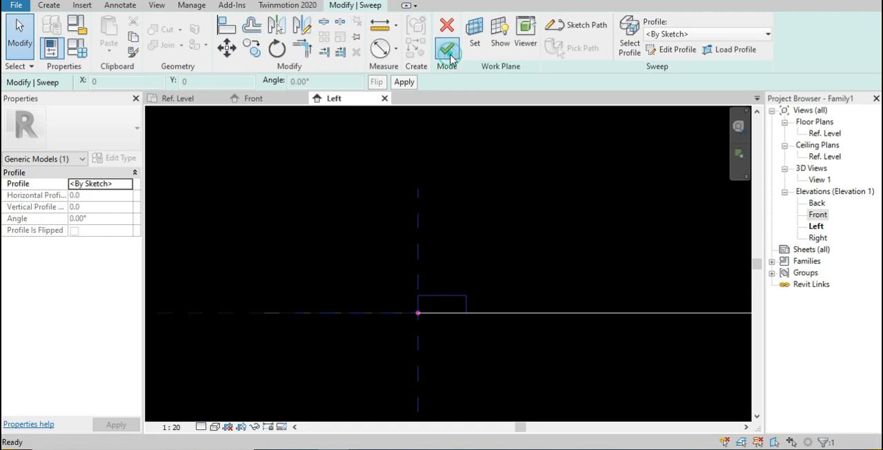
pyautogui.click(447, 49)
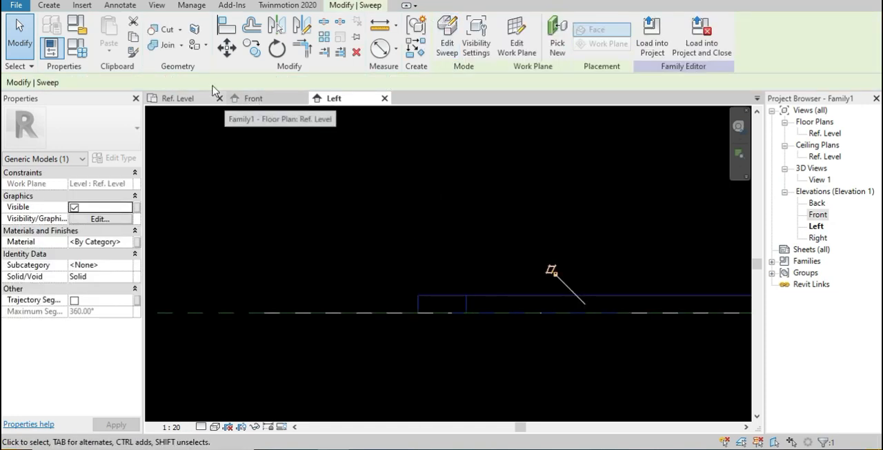
# Open the default 3D view and inspect the swept ring from several angles
pyautogui.click(410, 228)
pyautogui.keyDown('shift'); pyautogui.moveTo(461, 294); pyautogui.dragTo(502, 227, button='middle'); pyautogui.keyUp('shift')
pyautogui.scroll(3, 449, 287)
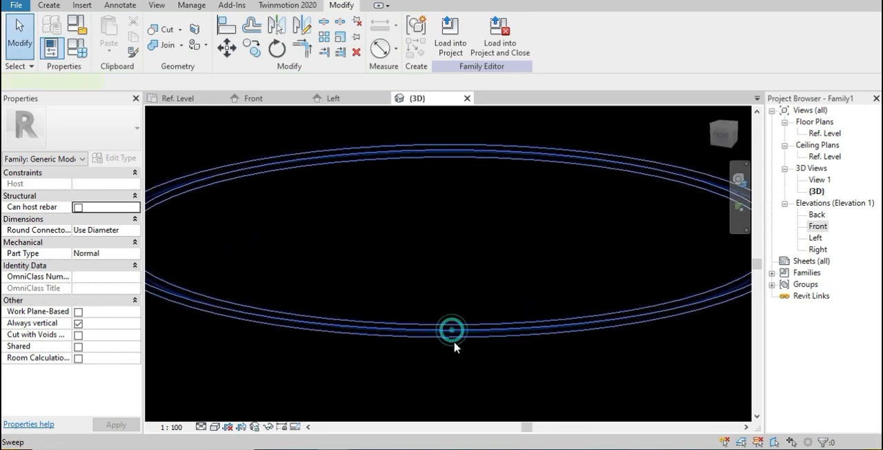
pyautogui.click(460, 331)
pyautogui.keyDown('shift'); pyautogui.moveTo(476, 285); pyautogui.dragTo(503, 351, button='middle'); pyautogui.keyUp('shift')
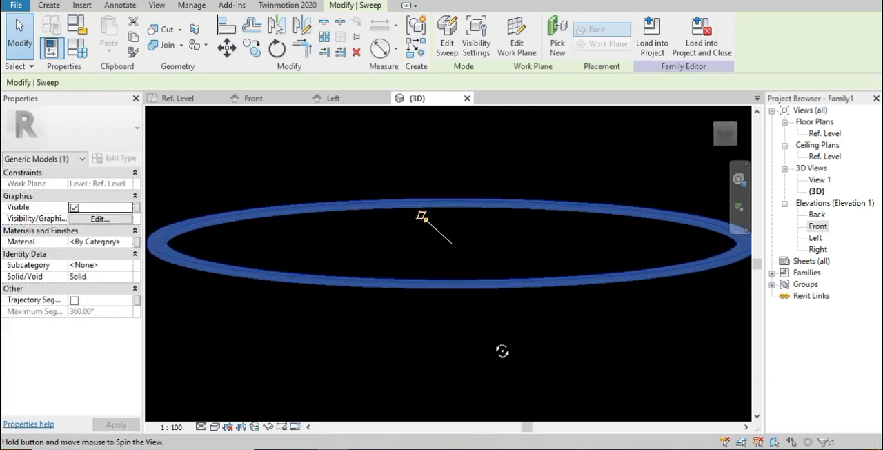
pyautogui.click(462, 337)
pyautogui.click(419, 291)
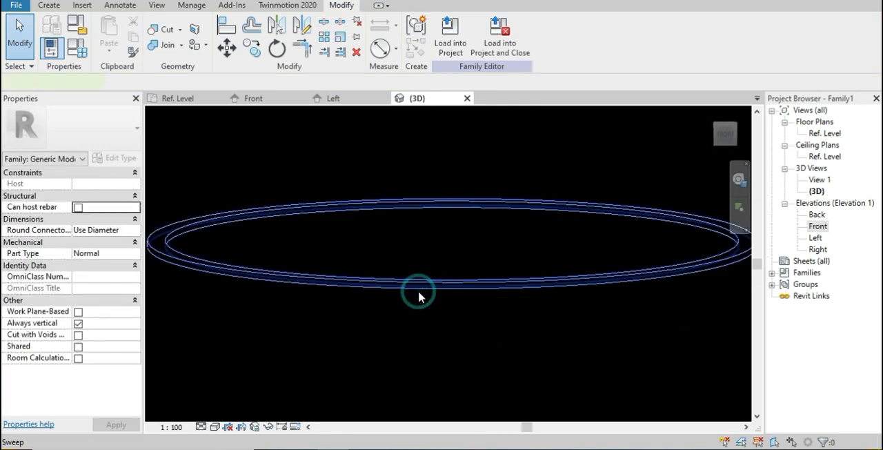
pyautogui.keyDown('shift'); pyautogui.moveTo(417, 311); pyautogui.dragTo(420, 333, button='middle'); pyautogui.keyUp('shift')
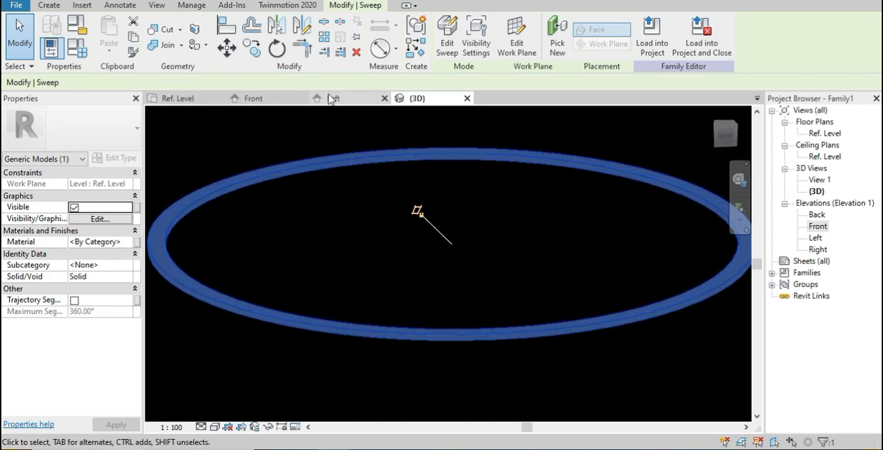
# Start a second sweep in the Ref. Level plan and sketch its circular path, radius about 1200 mm, along the first ring's outer edge
pyautogui.click(176, 99)
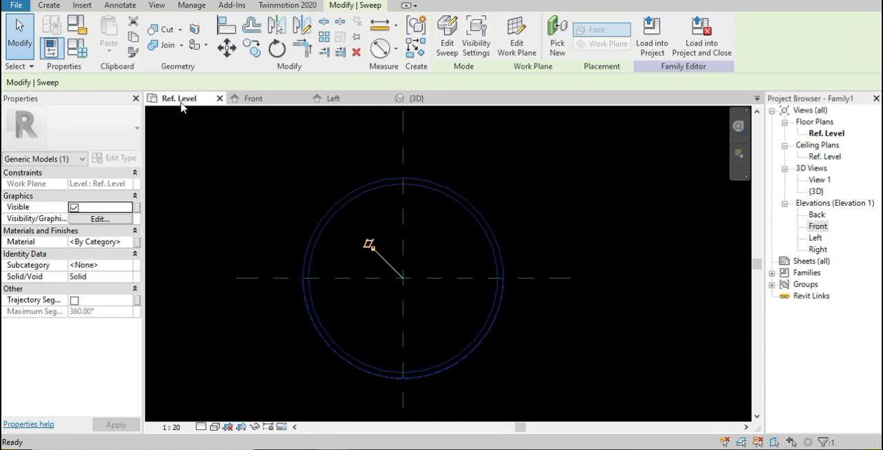
pyautogui.click(390, 263)
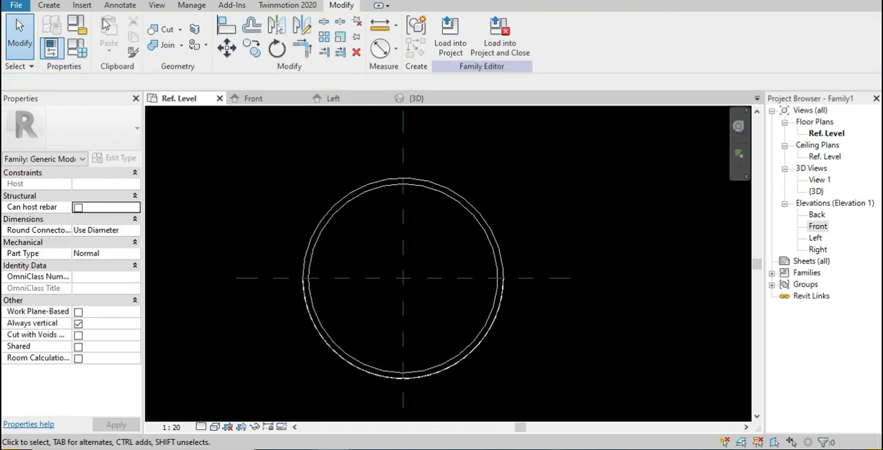
pyautogui.click(58, 8)
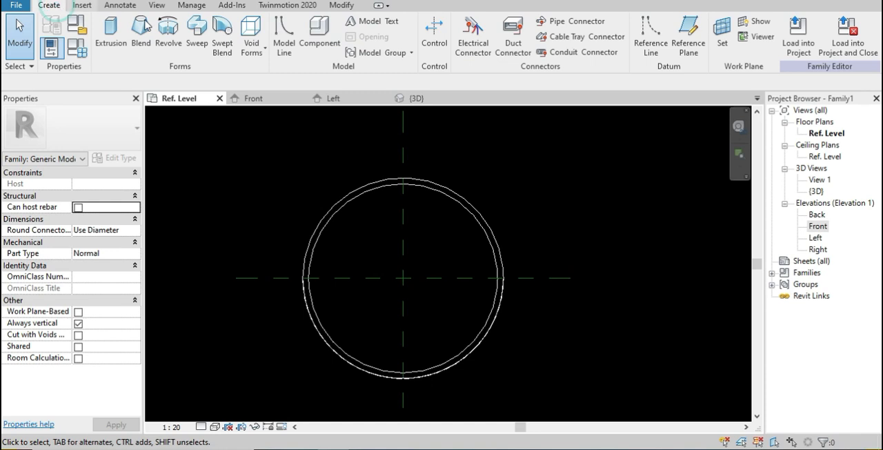
pyautogui.click(198, 38)
pyautogui.click(578, 26)
pyautogui.click(404, 279)
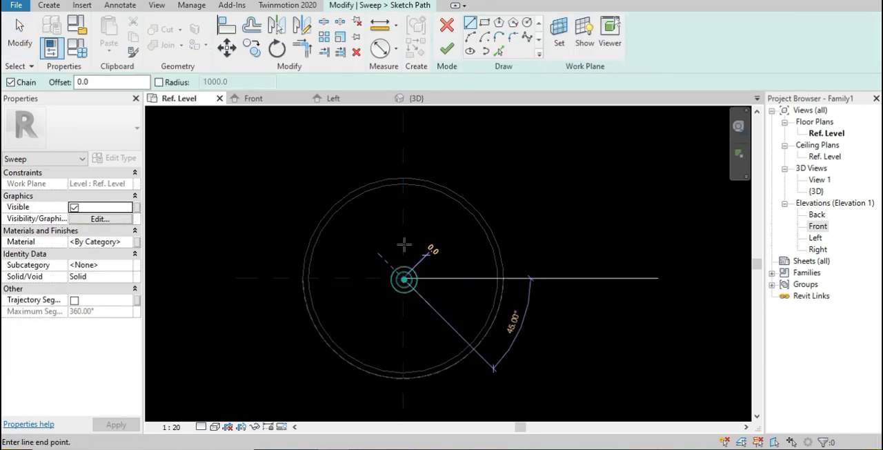
pyautogui.click(527, 25)
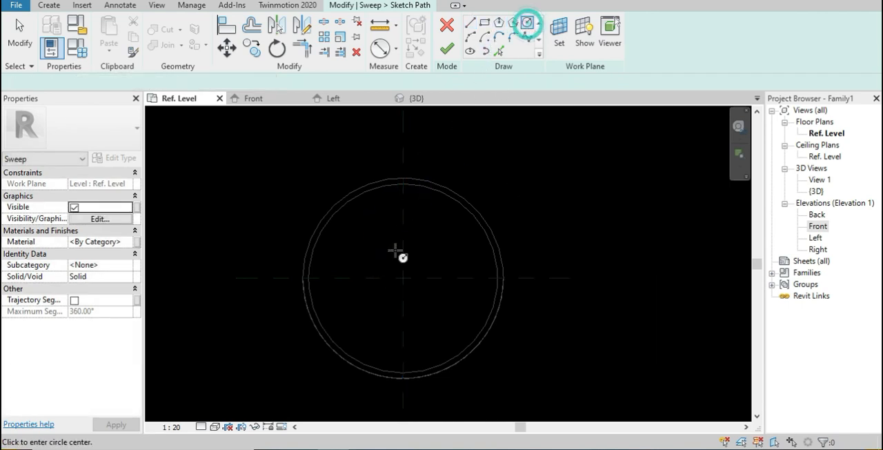
pyautogui.click(403, 279)
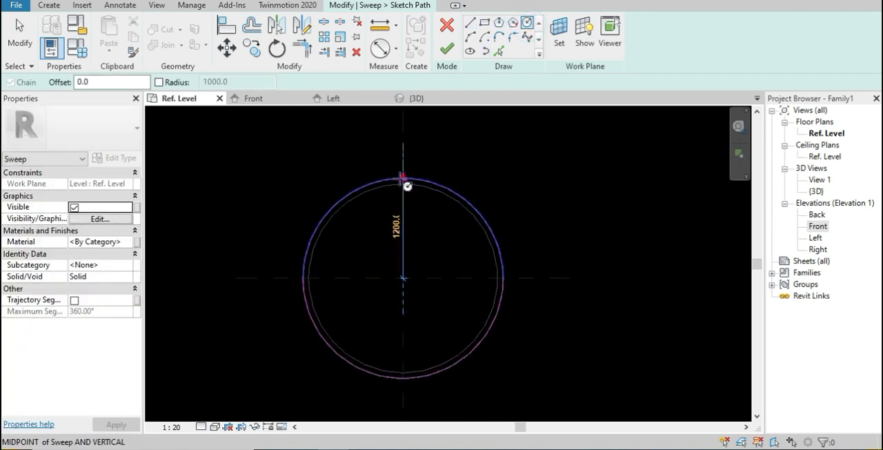
pyautogui.click(404, 178)
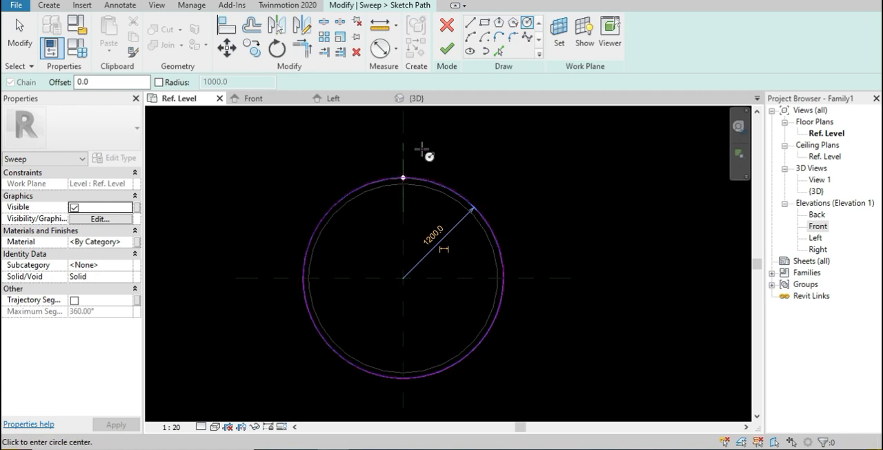
pyautogui.click(447, 49)
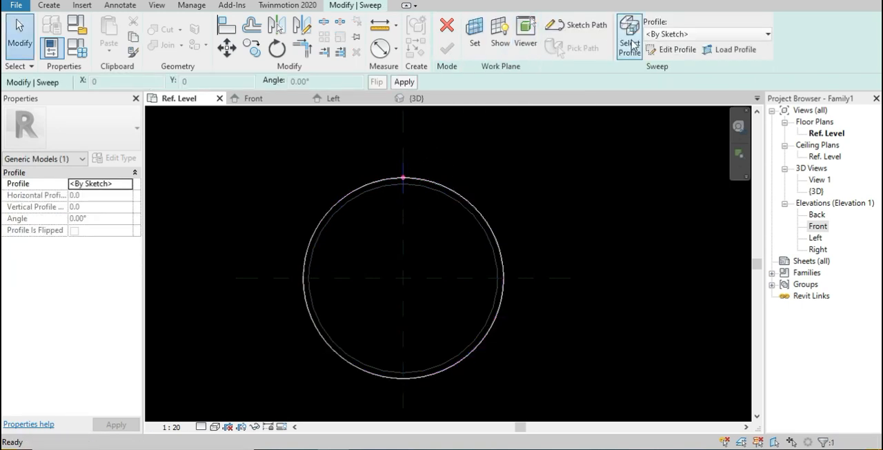
# Edit the sweep profile in the Left elevation and sketch a rectangle about 70 by 25 mm directly above the first ring's section
pyautogui.click(672, 49)
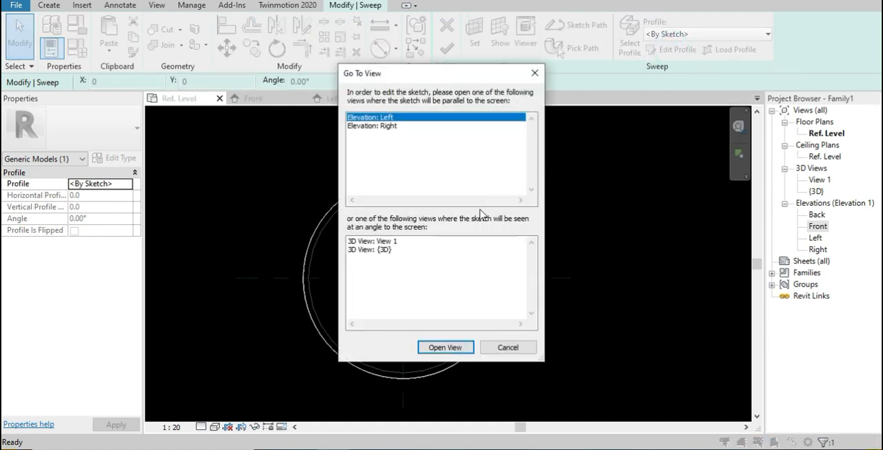
pyautogui.click(444, 347)
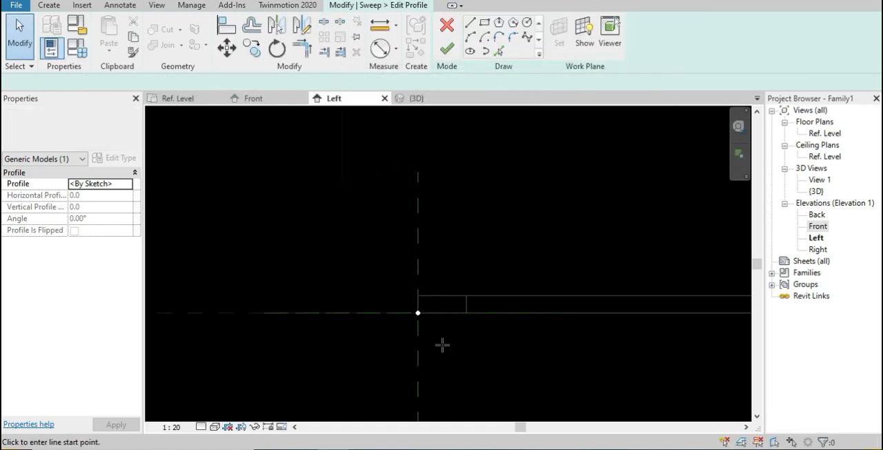
pyautogui.scroll(2, 419, 289)
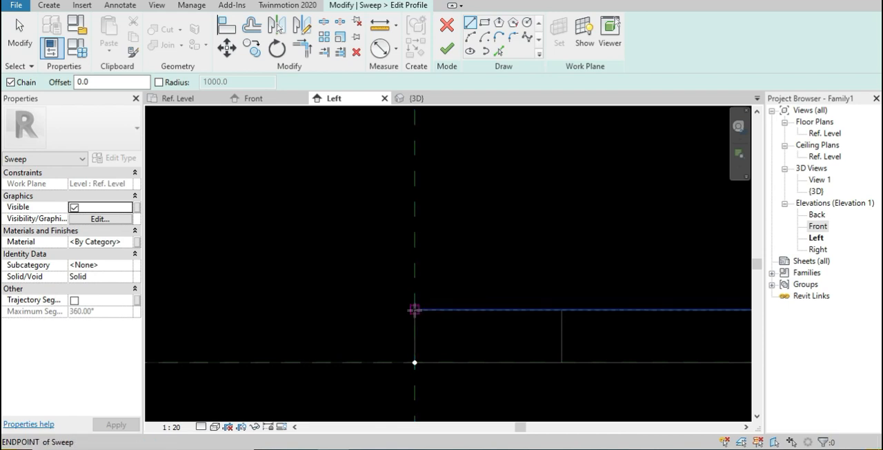
pyautogui.click(414, 309)
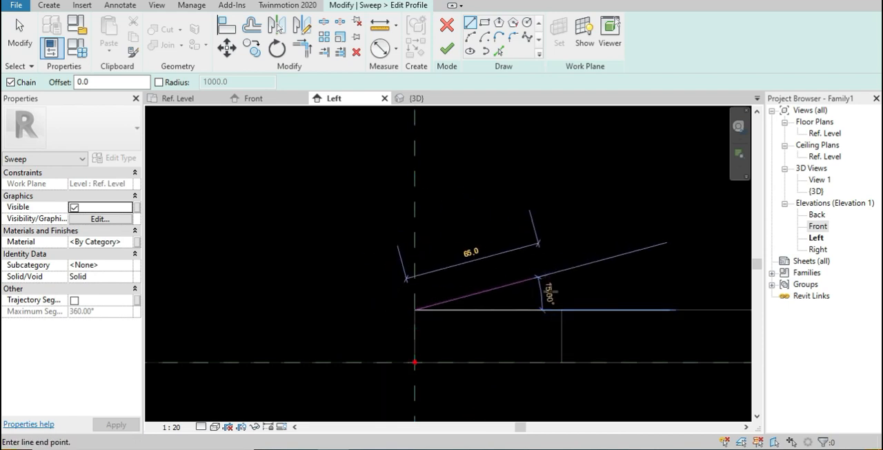
pyautogui.click(485, 26)
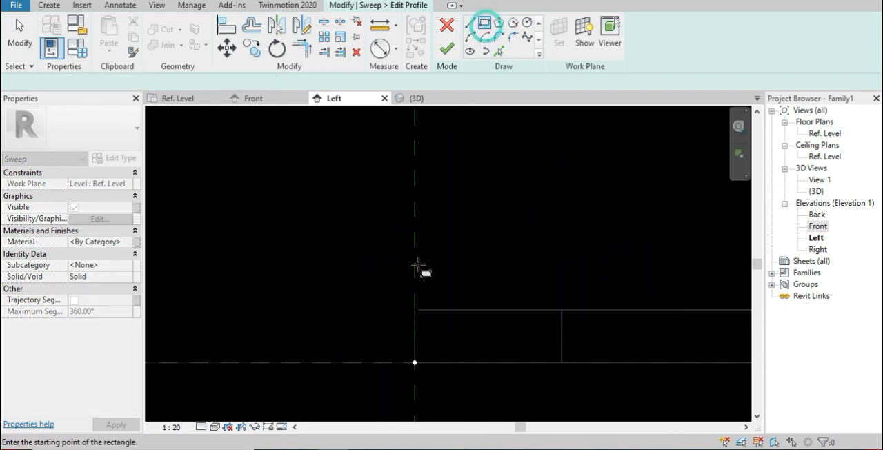
pyautogui.click(414, 309)
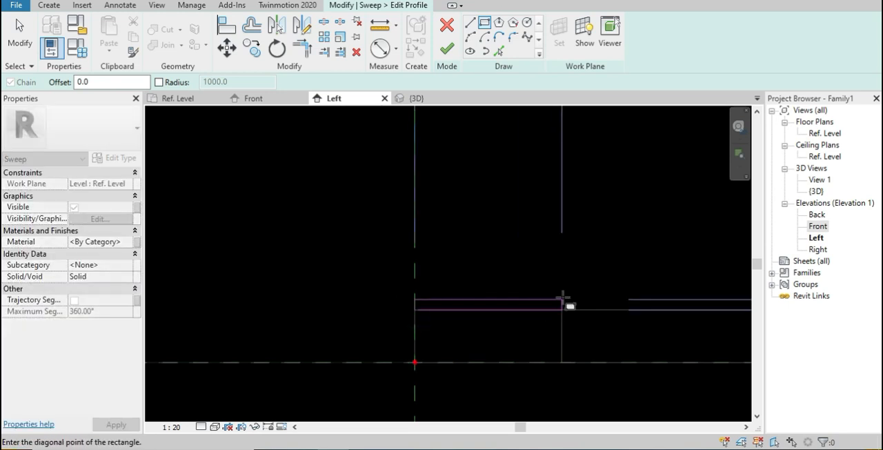
pyautogui.click(562, 257)
pyautogui.press('Escape')
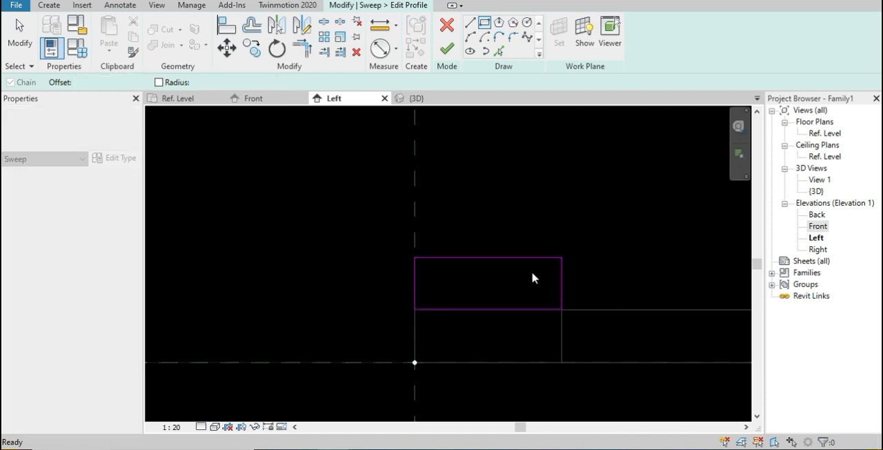
# Check the profile rectangle's width and set its height to 50 mm
pyautogui.click(508, 258)
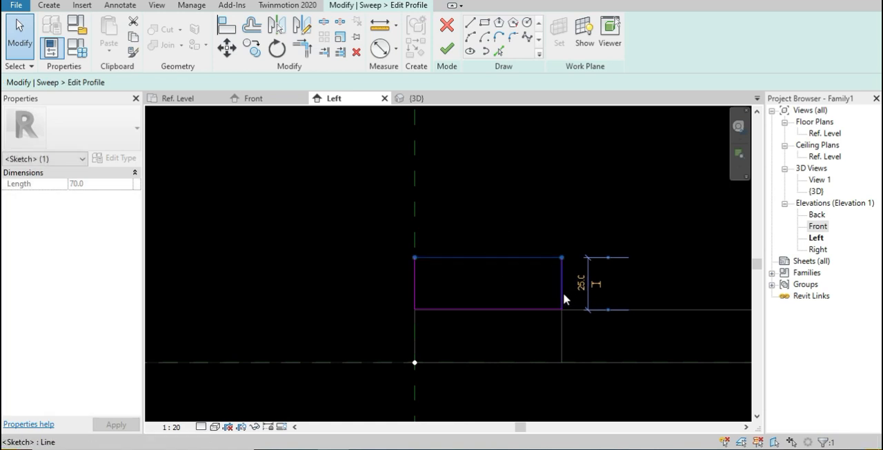
pyautogui.click(596, 285)
pyautogui.moveTo(596, 284)
pyautogui.mouseDown(button='middle')
pyautogui.moveTo(568, 290)
pyautogui.moveTo(329, 205)
pyautogui.moveTo(361, 228)
pyautogui.moveTo(540, 270)
pyautogui.mouseUp(button='middle')
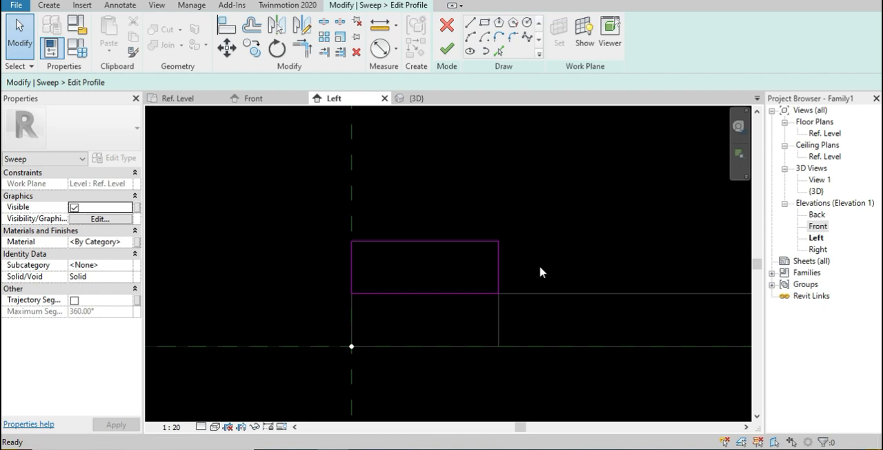
pyautogui.click(499, 273)
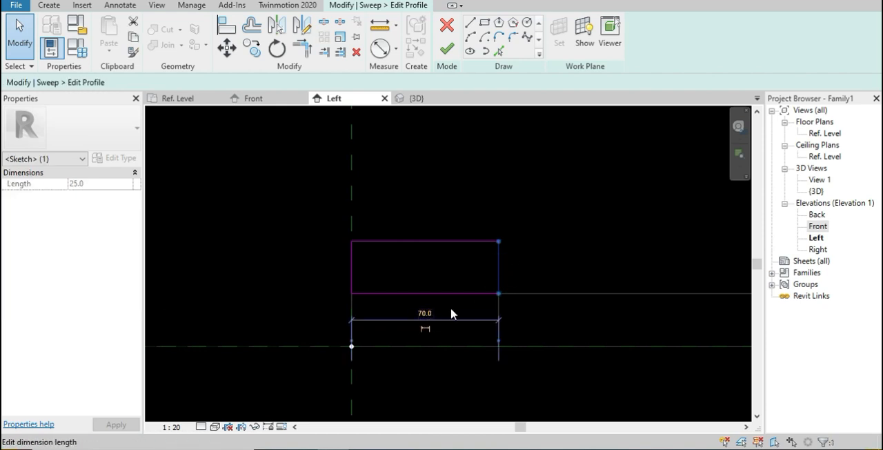
pyautogui.click(449, 240)
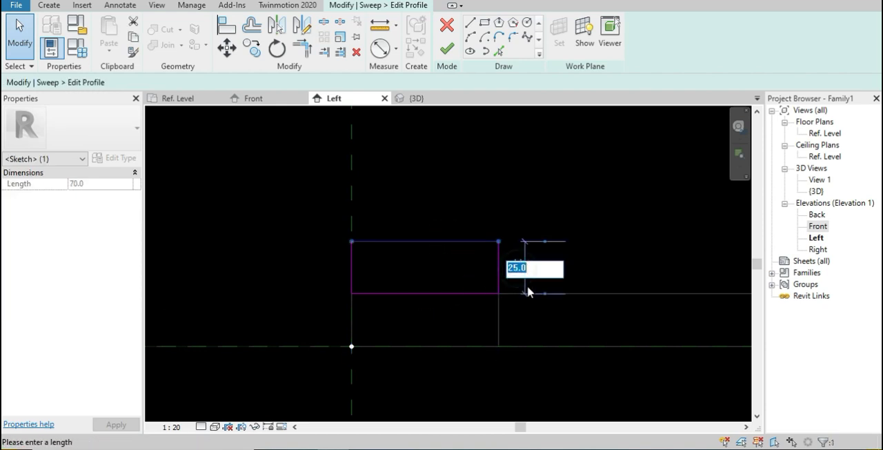
pyautogui.write('50')
pyautogui.click(626, 263)
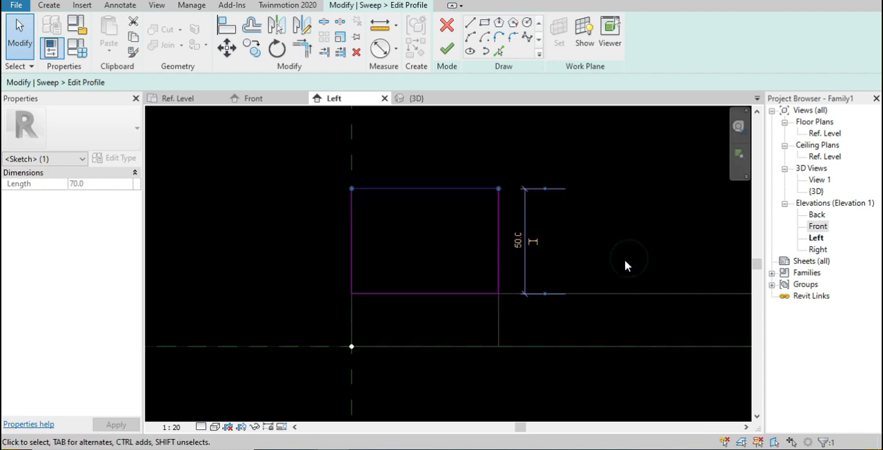
pyautogui.click(612, 245)
pyautogui.moveTo(611, 245); pyautogui.dragTo(501, 282, button='middle')
pyautogui.scroll(-4, 479, 262)
pyautogui.scroll(2, 481, 260)
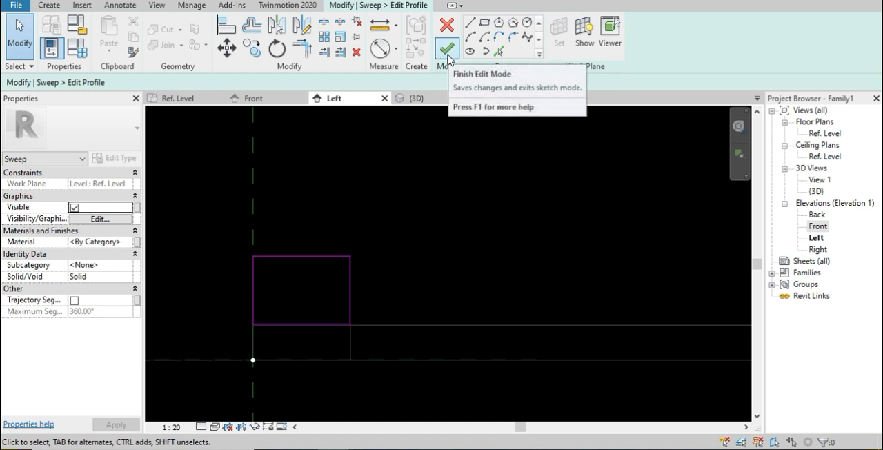
# Set the profile rectangle's height to 25 mm and finish the profile and the sweep
pyautogui.click(350, 290)
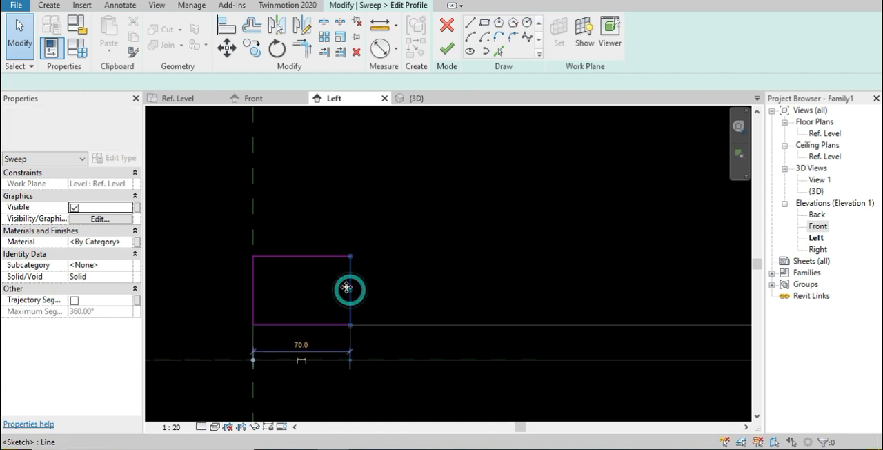
pyautogui.click(301, 255)
pyautogui.click(373, 291)
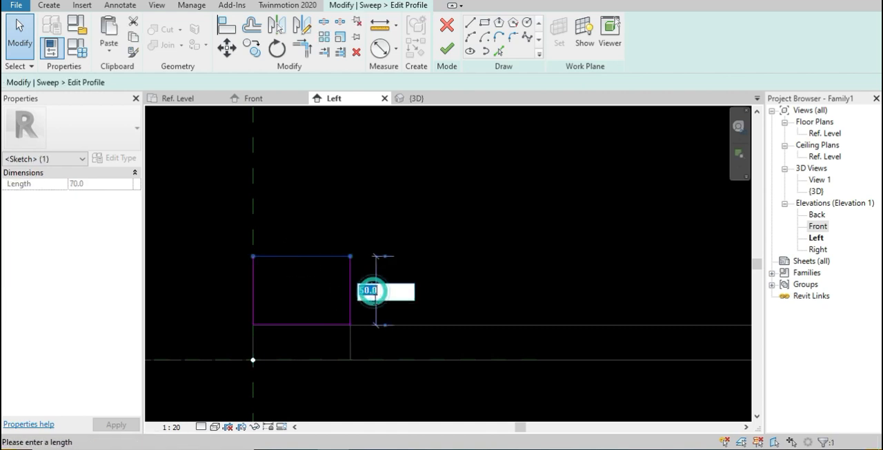
pyautogui.click(469, 298)
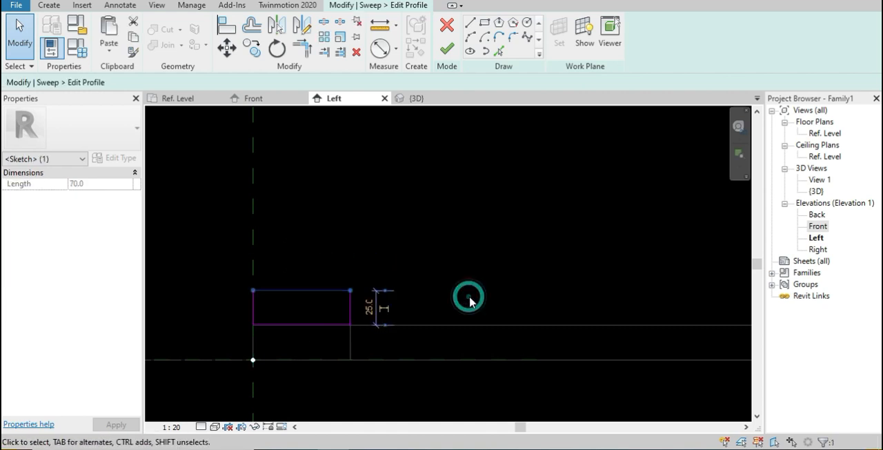
pyautogui.click(443, 54)
pyautogui.click(446, 50)
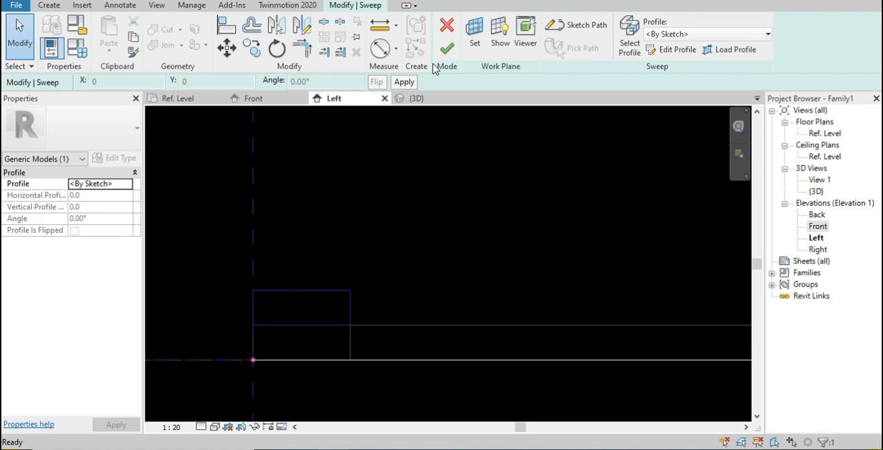
pyautogui.click(448, 52)
# Open the Front elevation and move the new sweep about 25 mm up, clear of the first ring
pyautogui.moveTo(416, 315); pyautogui.dragTo(454, 242, button='middle')
pyautogui.moveTo(417, 264); pyautogui.dragTo(347, 327, button='middle')
pyautogui.moveTo(449, 331); pyautogui.dragTo(329, 292, button='middle')
pyautogui.scroll(-3, 329, 292)
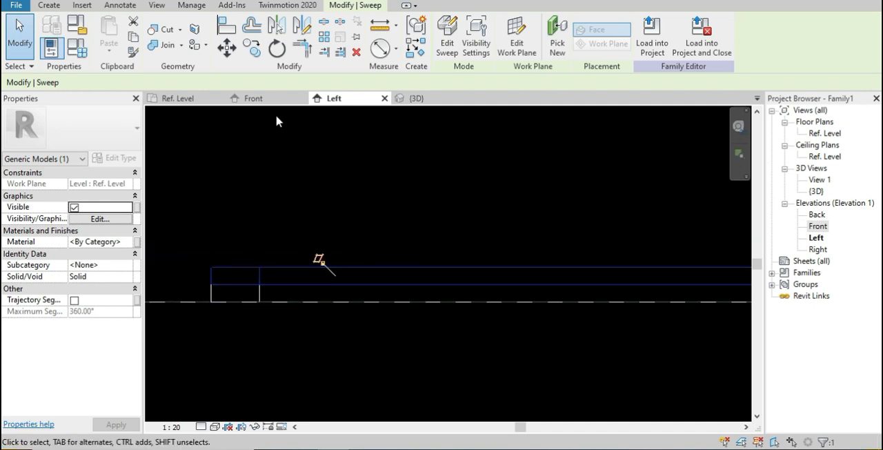
pyautogui.click(261, 99)
pyautogui.scroll(5, 332, 276)
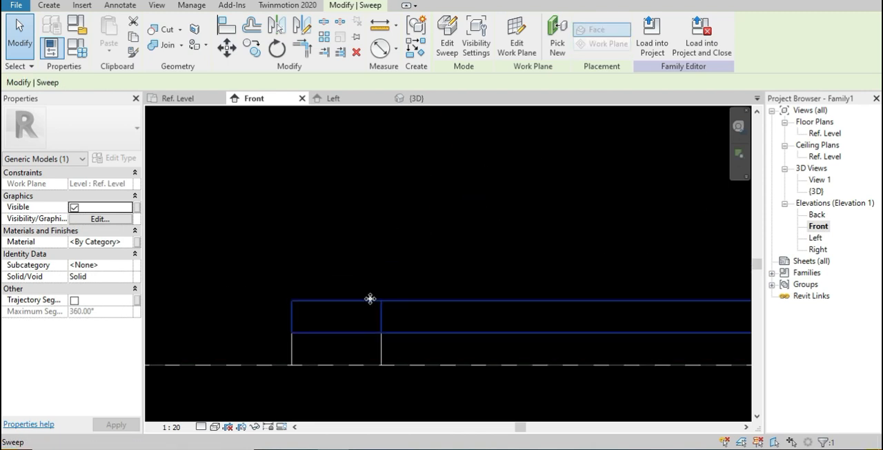
pyautogui.moveTo(370, 298); pyautogui.dragTo(370, 268)
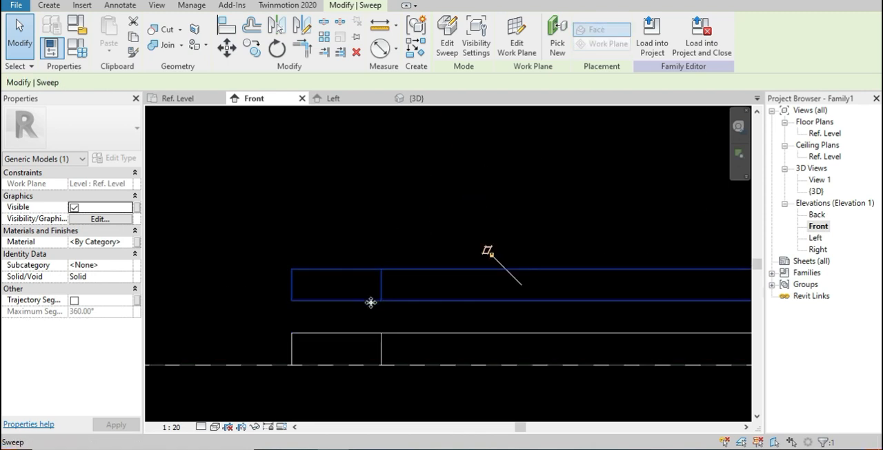
# Align the upper sweep's bottom edge with the lower sweep's top edge using the Align tool
pyautogui.press('Escape')
pyautogui.press('a')
pyautogui.press('l')
pyautogui.click(459, 332)
pyautogui.click(451, 301)
pyautogui.moveTo(542, 379); pyautogui.dragTo(329, 304, button='middle')
pyautogui.scroll(-3, 455, 301)
pyautogui.scroll(-4, 458, 292)
pyautogui.moveTo(483, 305); pyautogui.dragTo(429, 358, button='middle')
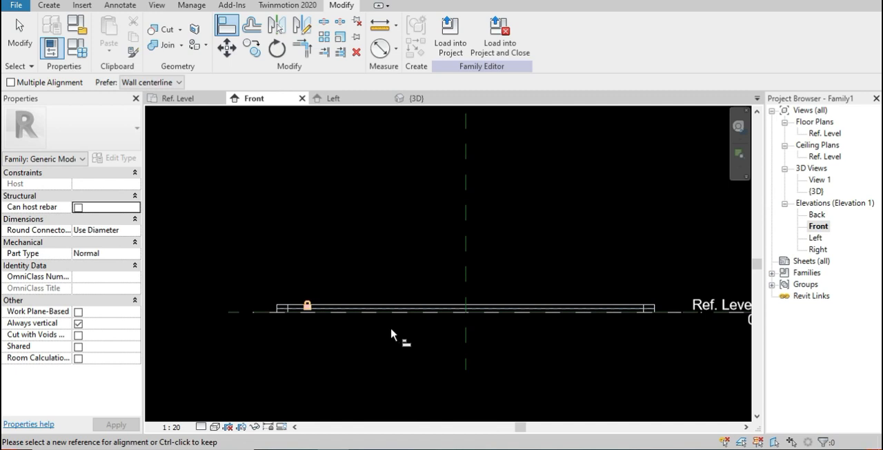
pyautogui.press('Escape')
pyautogui.press('Escape')
# Open the material selection for the lower sweep, duplicate the Default material and name the copy Light
pyautogui.scroll(3, 289, 323)
pyautogui.scroll(3, 289, 327)
pyautogui.moveTo(266, 322); pyautogui.dragTo(324, 286, button='middle')
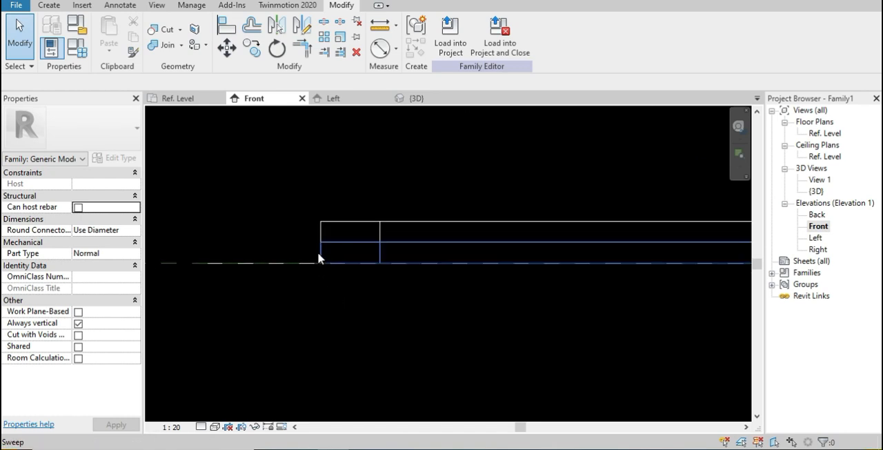
pyautogui.click(319, 257)
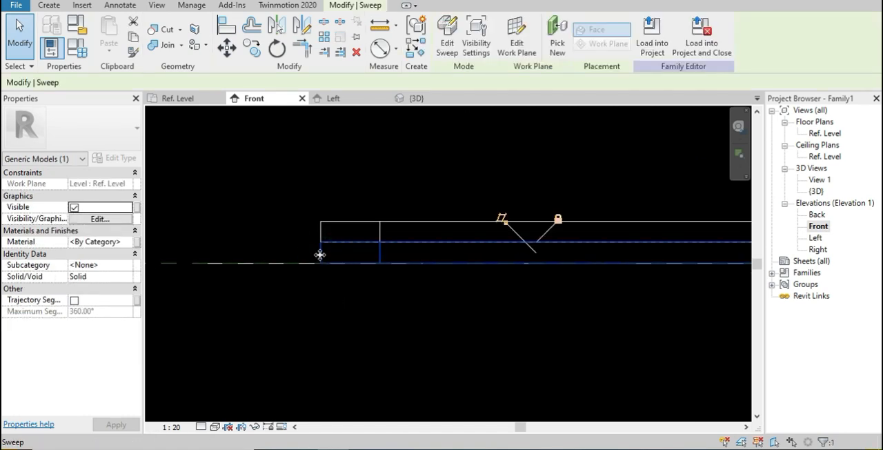
pyautogui.click(130, 242)
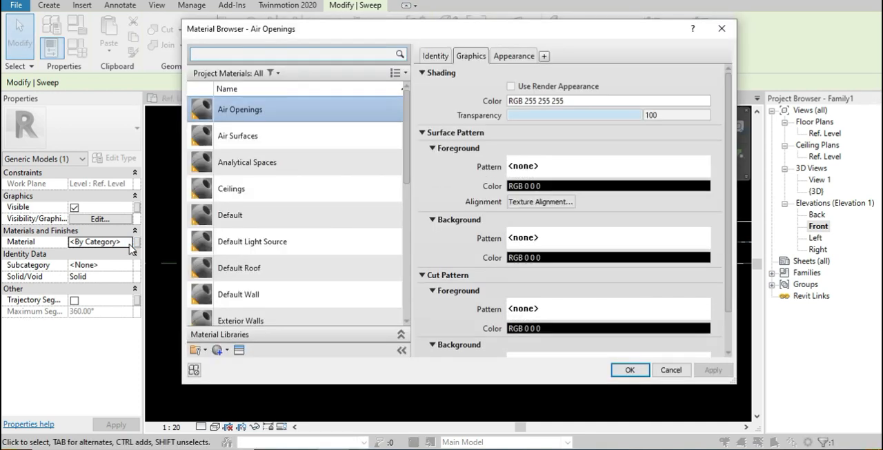
pyautogui.click(281, 218)
pyautogui.rightClick(282, 218)
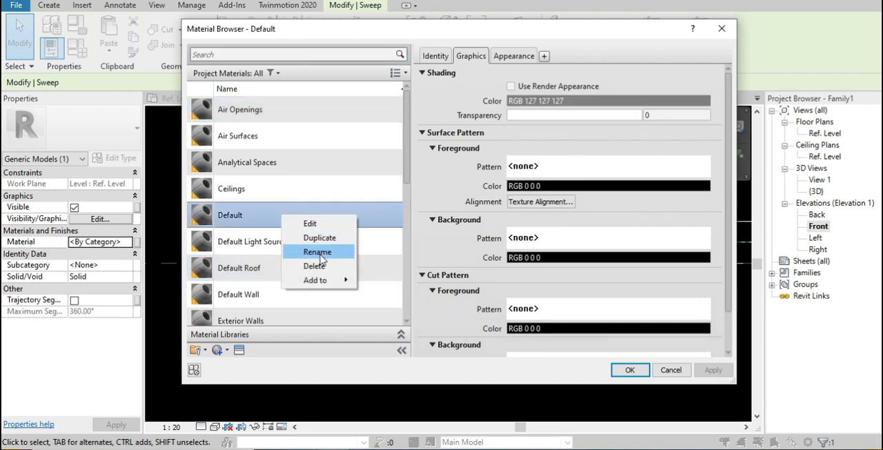
pyautogui.click(327, 237)
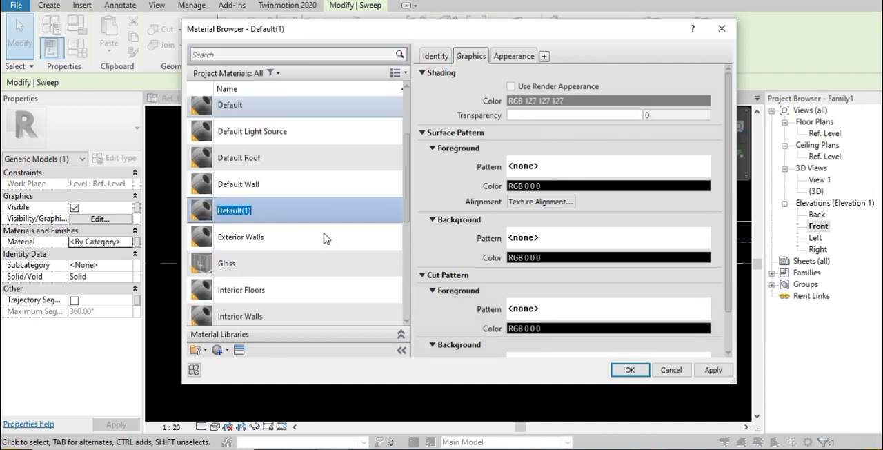
pyautogui.write('Light')
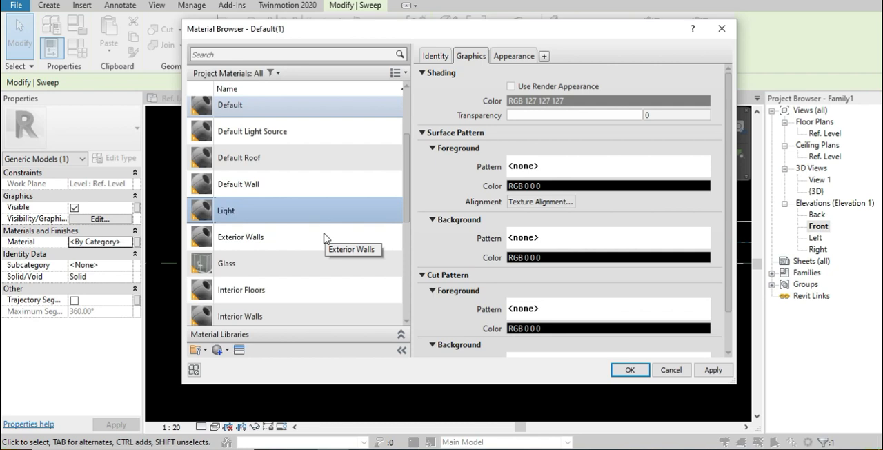
# Search the appearance assets for light glass and replace the Light material's appearance with Luminous - Translucent White
pyautogui.click(239, 349)
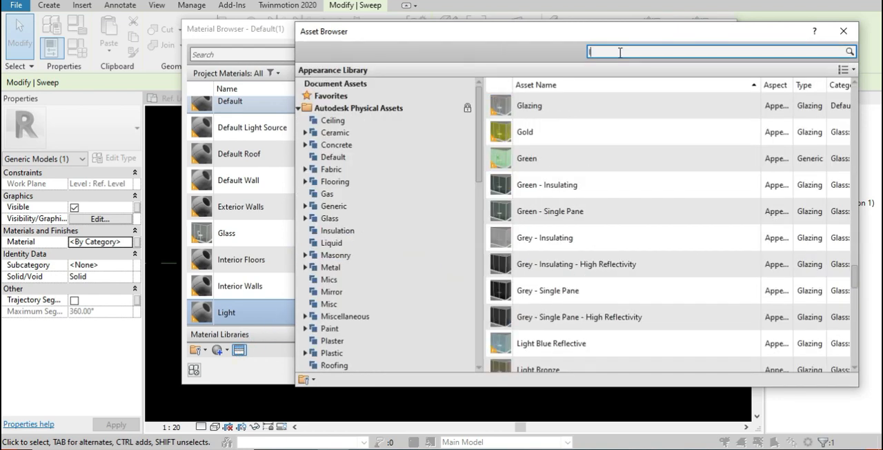
pyautogui.write('light')
pyautogui.press('Return')
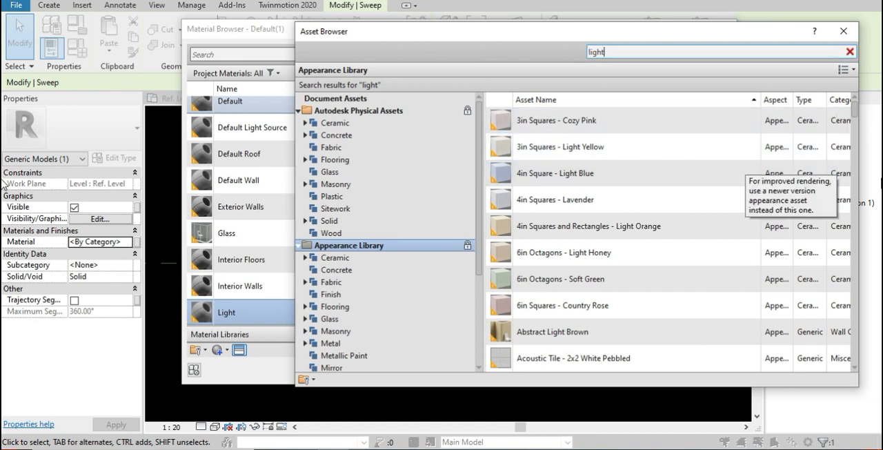
pyautogui.moveTo(855, 107); pyautogui.dragTo(858, 155)
pyautogui.doubleClick(614, 54)
pyautogui.click(617, 56)
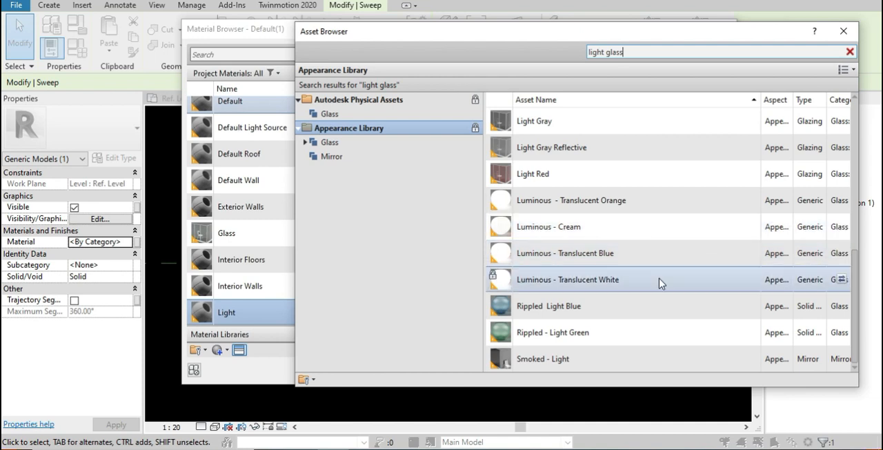
pyautogui.click(843, 281)
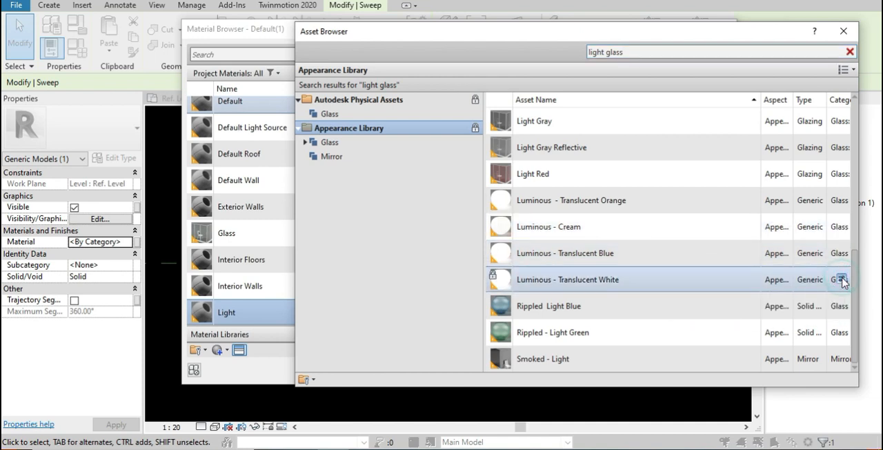
pyautogui.click(842, 281)
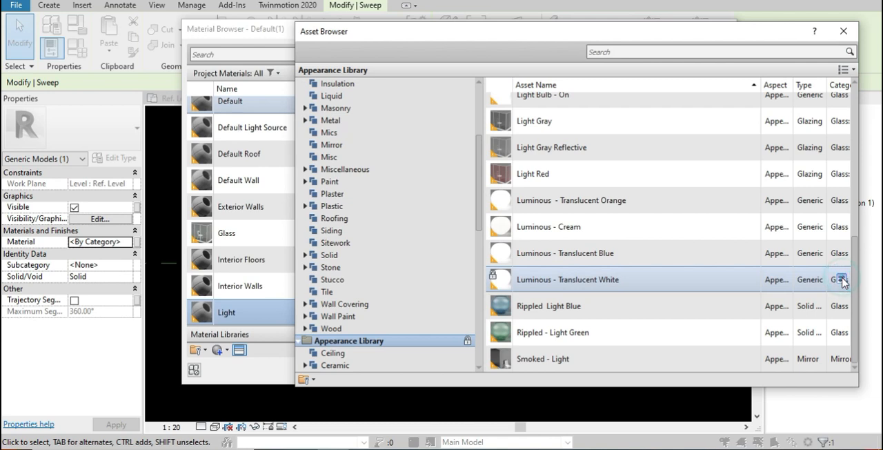
pyautogui.click(843, 31)
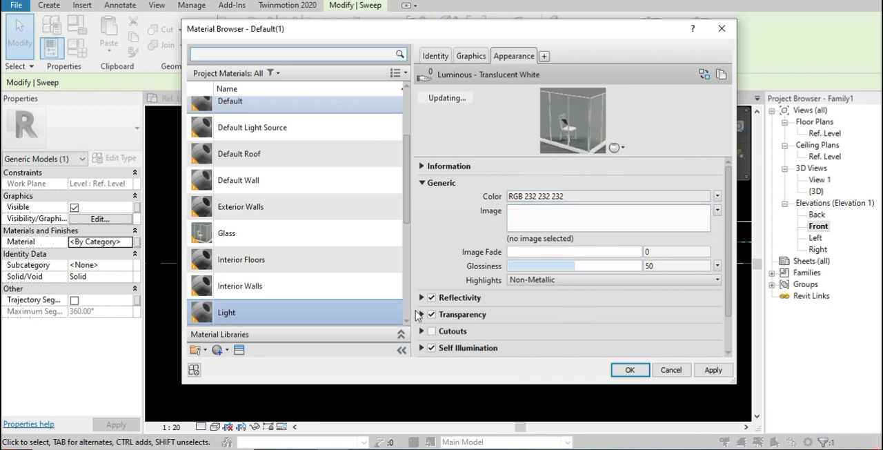
# Make the Light material's shading use its render appearance and assign the material to the lower sweep
pyautogui.click(471, 56)
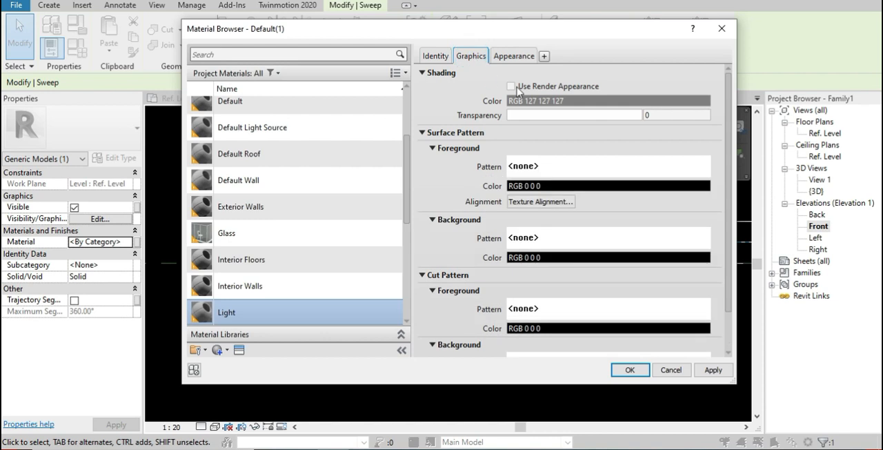
pyautogui.click(511, 86)
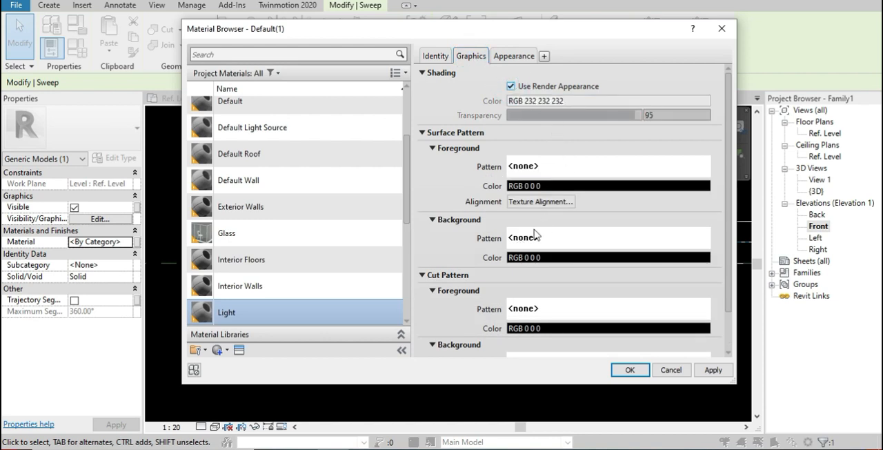
pyautogui.click(527, 57)
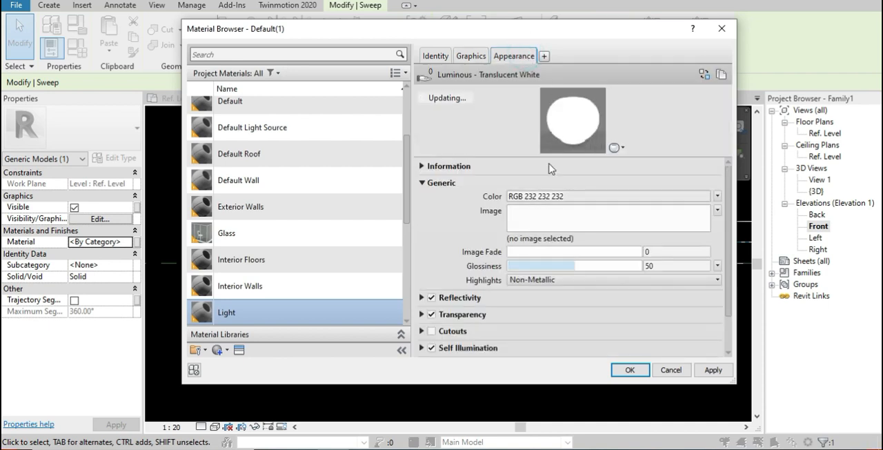
pyautogui.click(471, 57)
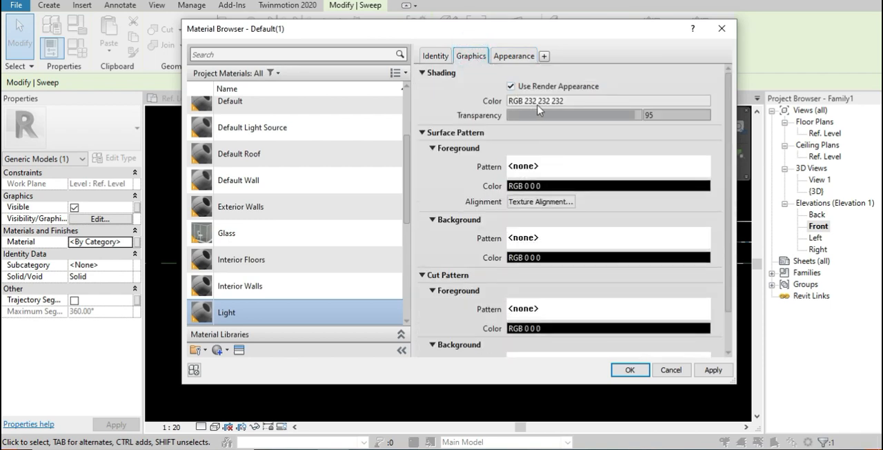
pyautogui.click(712, 371)
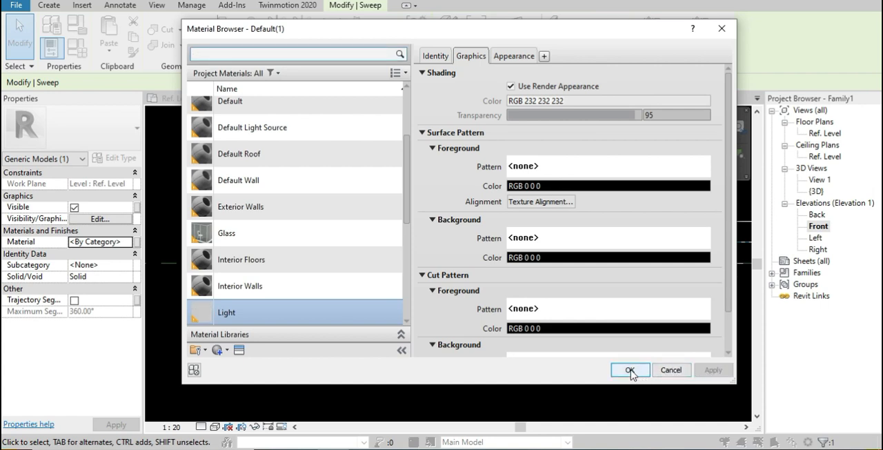
pyautogui.click(629, 370)
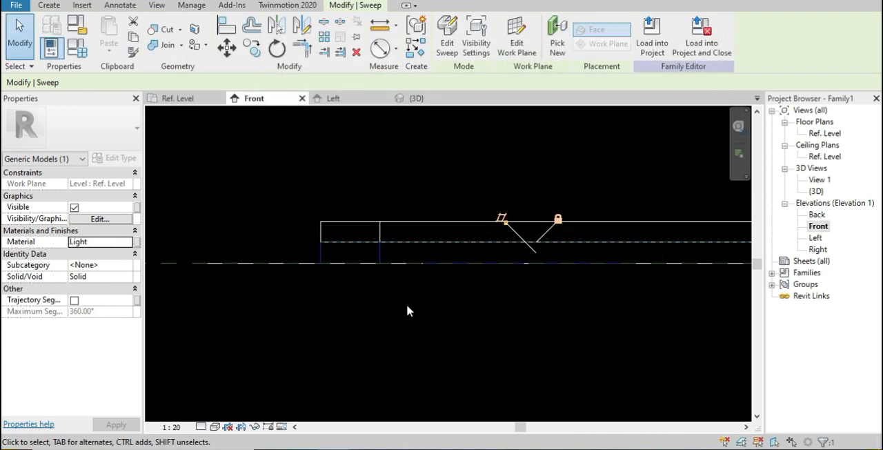
# Open the 3D view, set its detail level to Fine and its visual style to Shaded
pyautogui.click(228, 0)
pyautogui.click(288, 171)
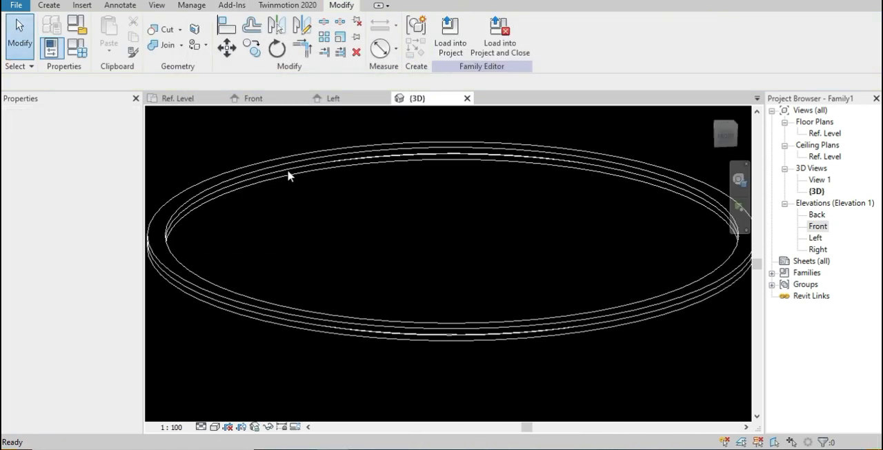
pyautogui.click(201, 427)
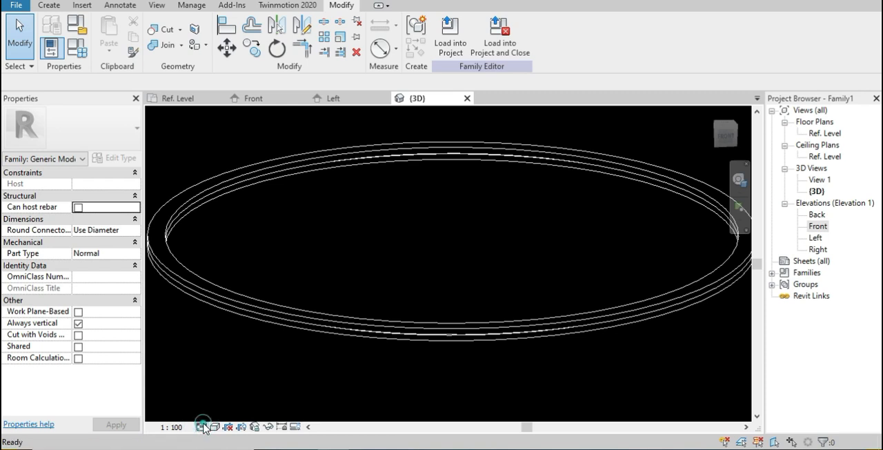
pyautogui.click(207, 412)
pyautogui.click(214, 427)
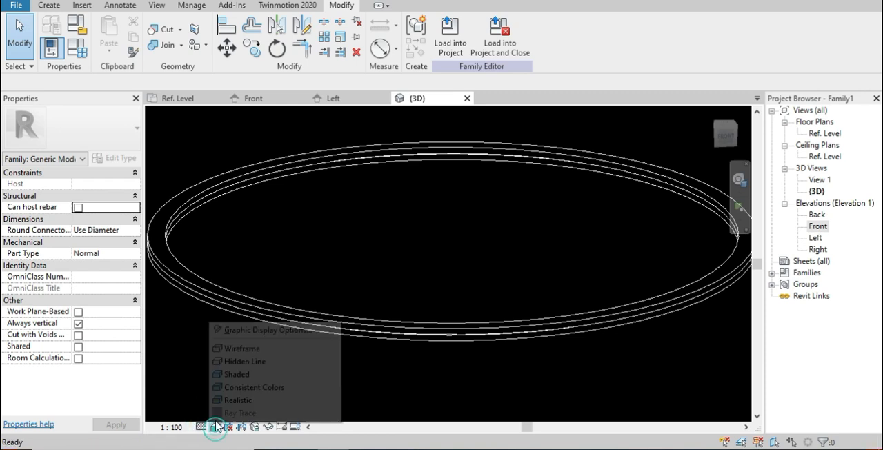
pyautogui.click(224, 375)
# Examine the two shaded ring sweeps in 3D from several angles and up close
pyautogui.scroll(2, 415, 354)
pyautogui.scroll(-1, 418, 338)
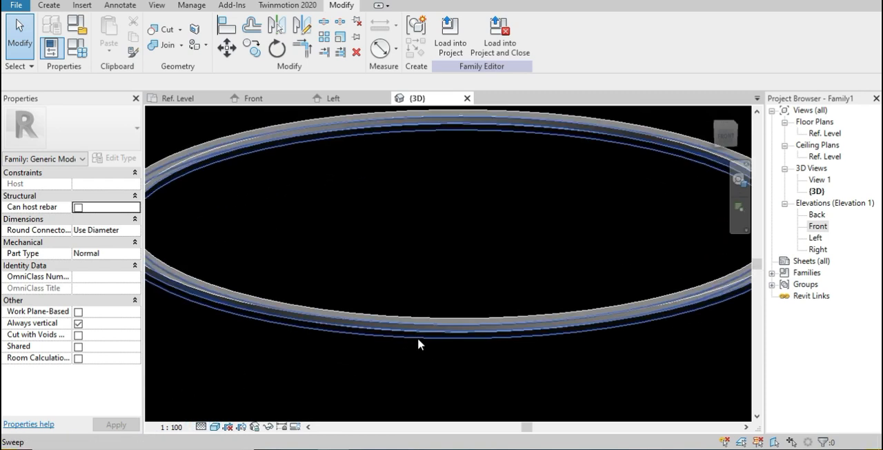
pyautogui.click(417, 337)
pyautogui.keyDown('shift'); pyautogui.moveTo(417, 337); pyautogui.dragTo(461, 313, button='middle'); pyautogui.keyUp('shift')
pyautogui.scroll(-1, 461, 314)
pyautogui.click(461, 314)
pyautogui.scroll(-1, 393, 285)
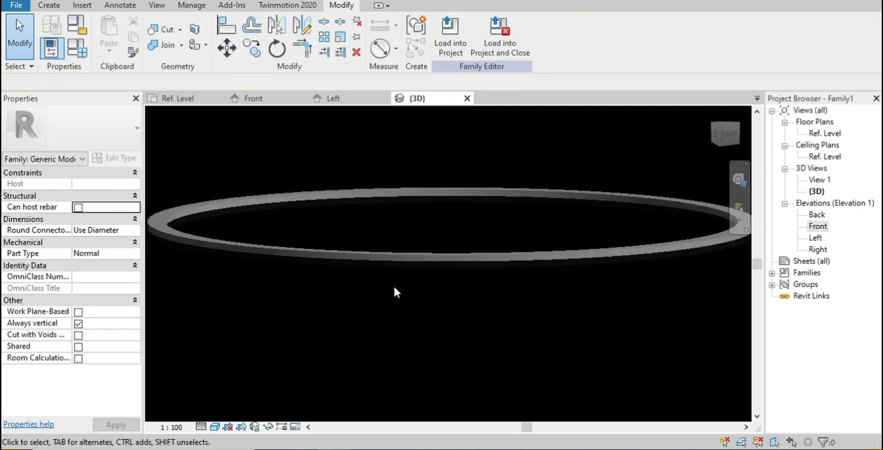
pyautogui.scroll(3, 394, 284)
pyautogui.scroll(4, 429, 247)
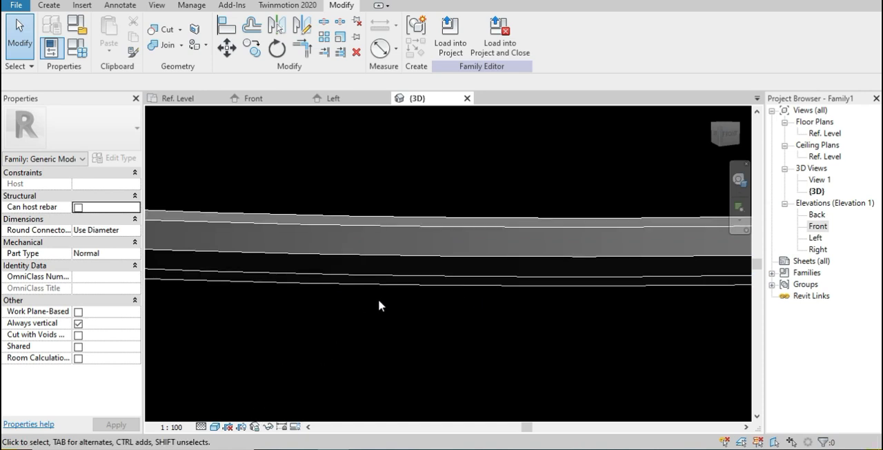
pyautogui.scroll(-4, 382, 295)
pyautogui.scroll(-1, 420, 303)
pyautogui.moveTo(436, 340); pyautogui.dragTo(478, 334, button='middle')
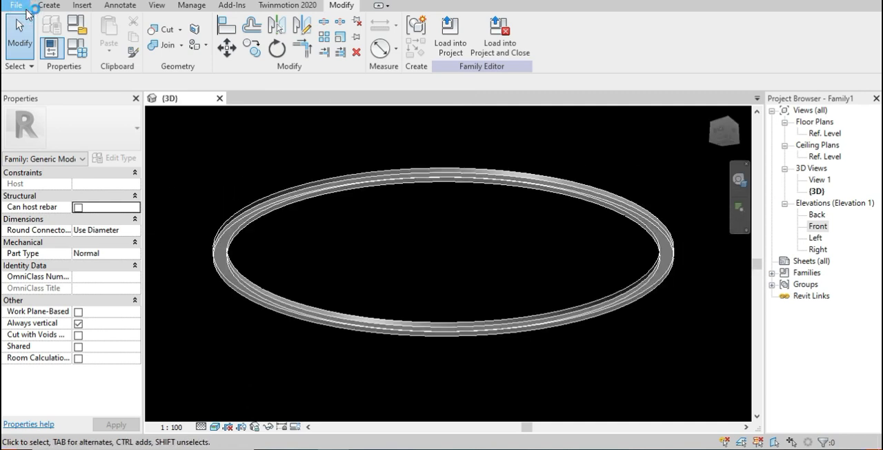
# Create a new family from the Metric Lighting Fixture ceiling based template
pyautogui.click(26, 8)
pyautogui.moveTo(54, 59)
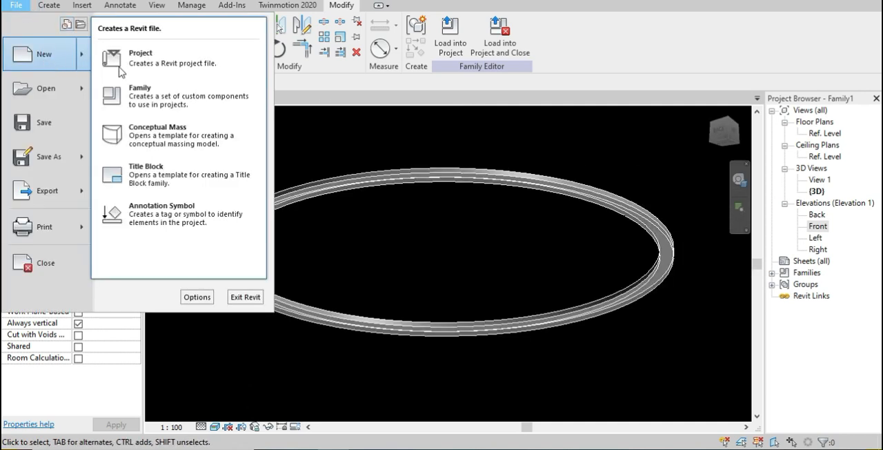
pyautogui.click(179, 97)
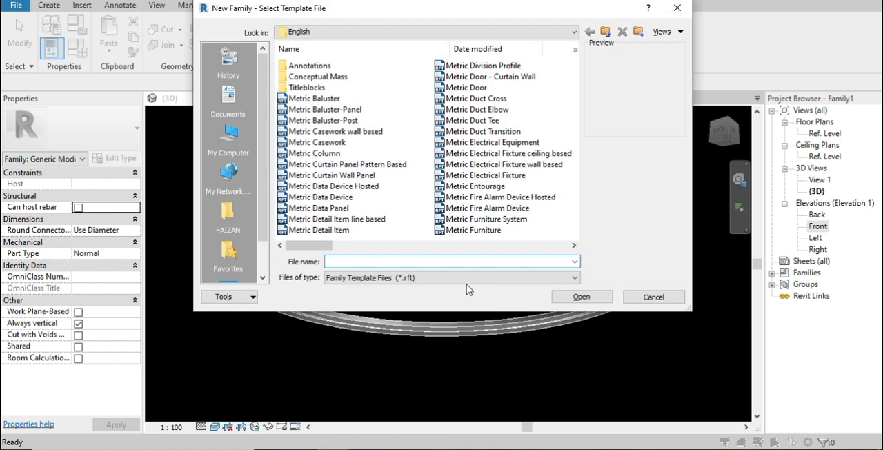
pyautogui.moveTo(323, 245); pyautogui.dragTo(348, 248)
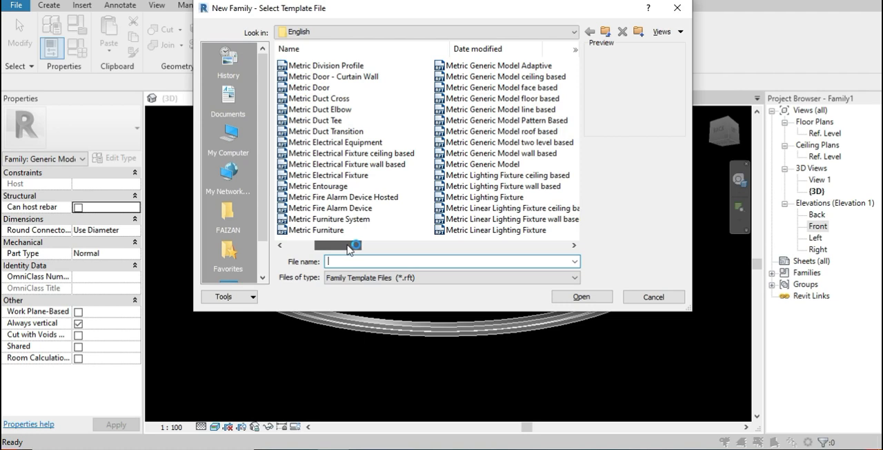
pyautogui.moveTo(349, 248); pyautogui.dragTo(413, 247)
pyautogui.click(400, 175)
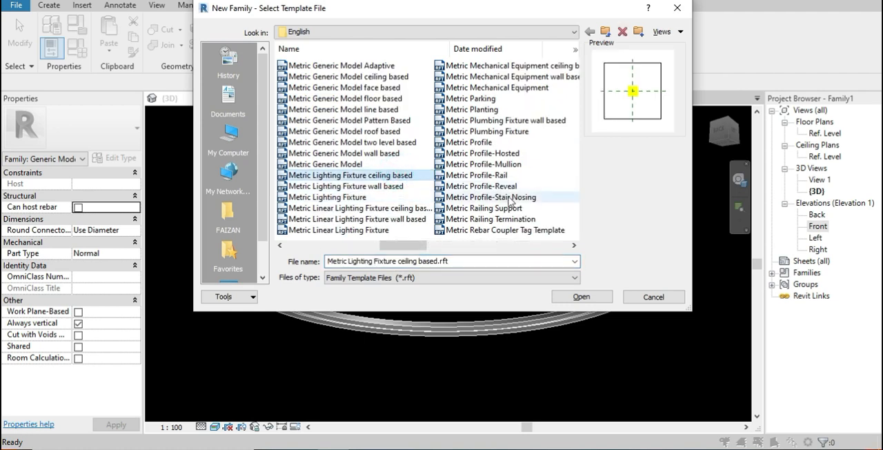
pyautogui.click(573, 296)
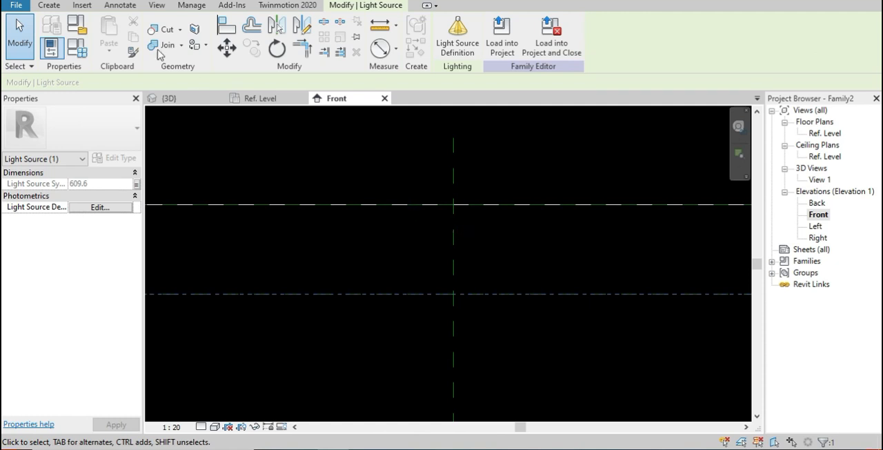
# Start a Revolve in the Front elevation and draw a vertical axis line about 1280 mm long on the centre reference plane
pyautogui.click(49, 5)
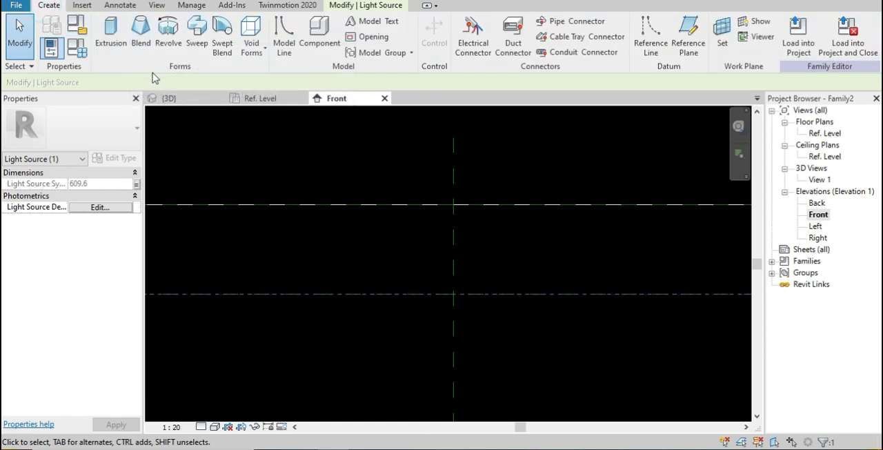
pyautogui.click(168, 31)
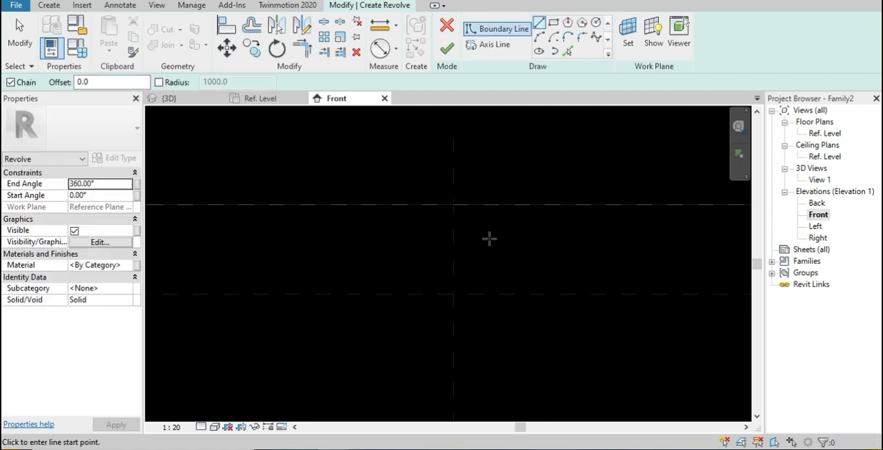
pyautogui.click(498, 48)
pyautogui.click(453, 159)
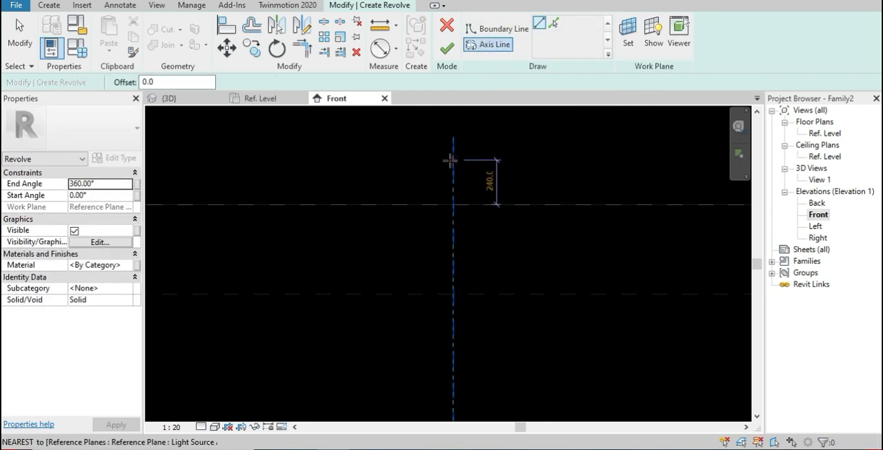
pyautogui.click(451, 396)
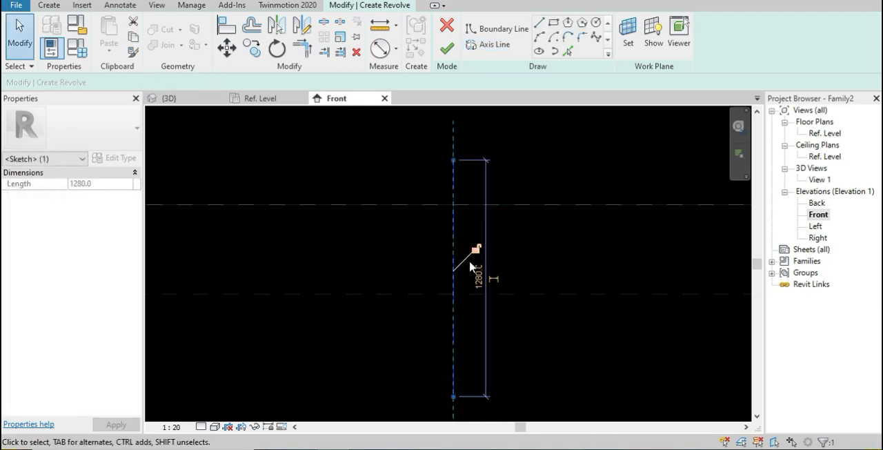
# Start the revolve boundary on the ceiling plane 620 mm from the axis and draw a vertical side about 200 mm downward
pyautogui.click(498, 33)
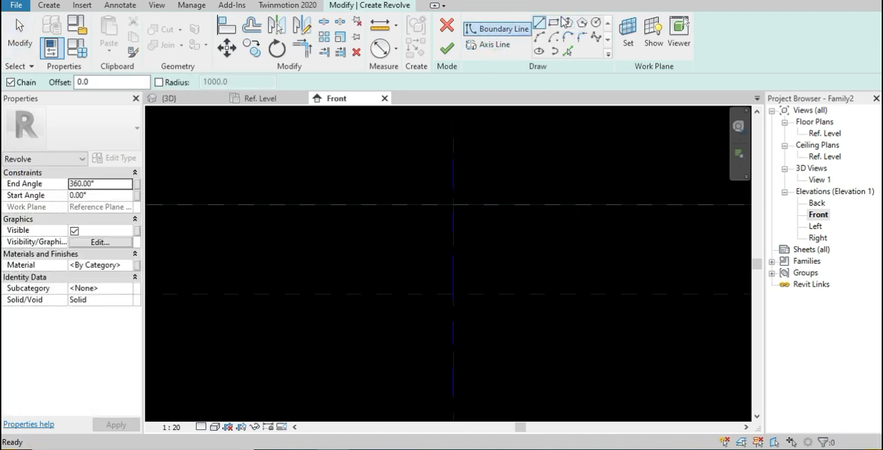
pyautogui.click(452, 204)
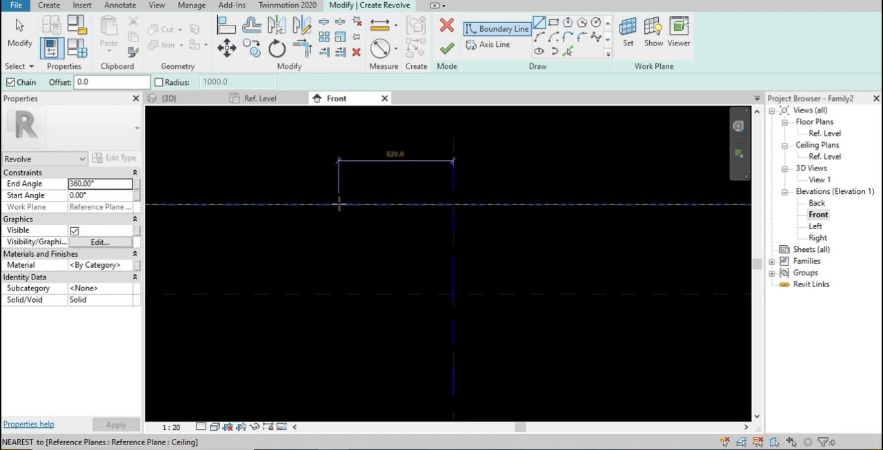
pyautogui.click(338, 203)
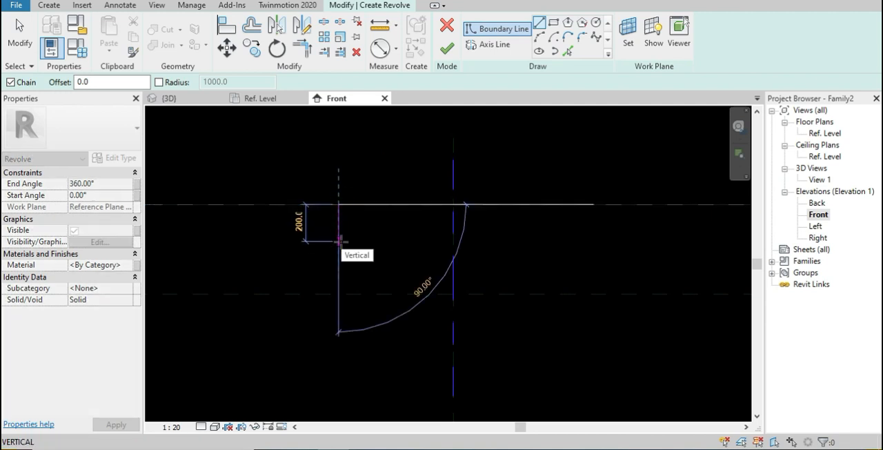
pyautogui.click(338, 240)
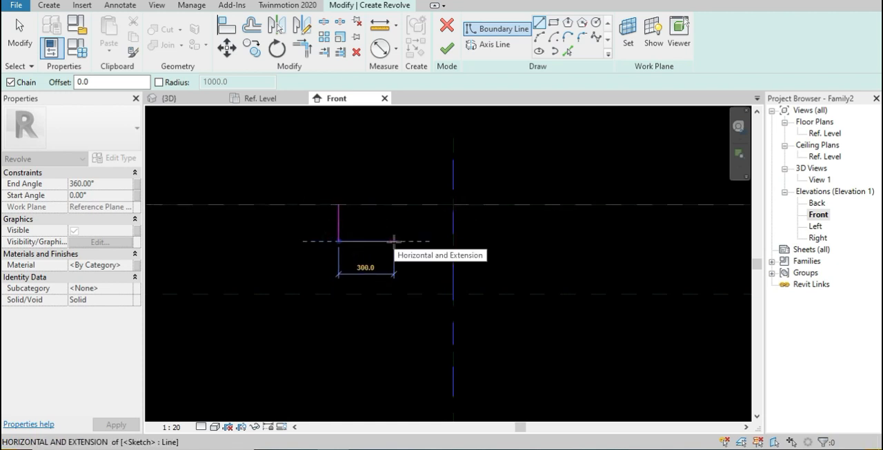
# Continue the boundary with a lip: a sloped line about 25 mm outward, followed by a vertical edge about 10 mm down
pyautogui.scroll(-1, 328, 242)
pyautogui.scroll(1, 328, 242)
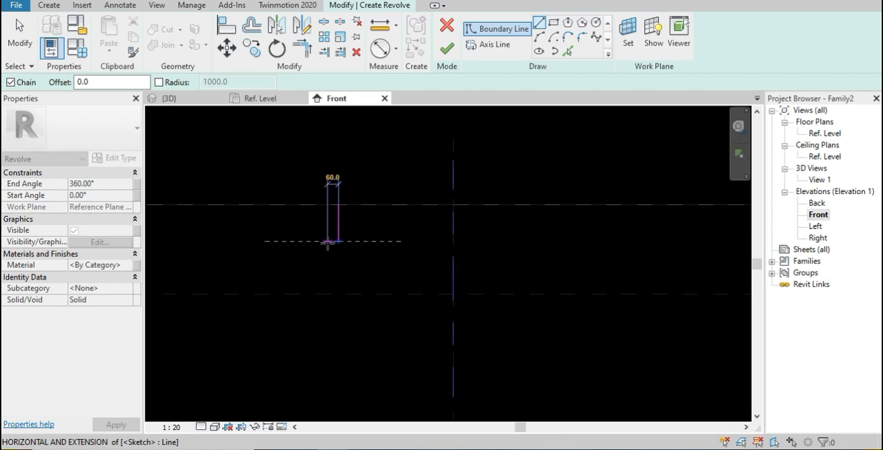
pyautogui.scroll(5, 329, 241)
pyautogui.scroll(-2, 385, 223)
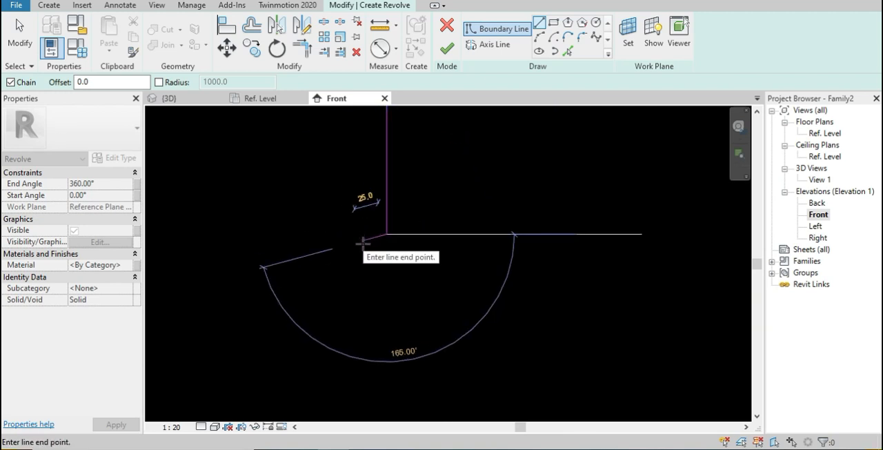
pyautogui.click(362, 241)
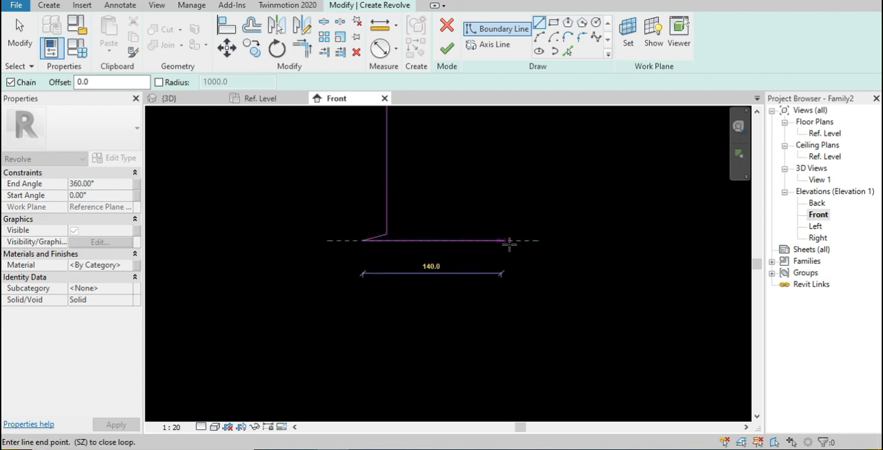
pyautogui.scroll(2, 363, 248)
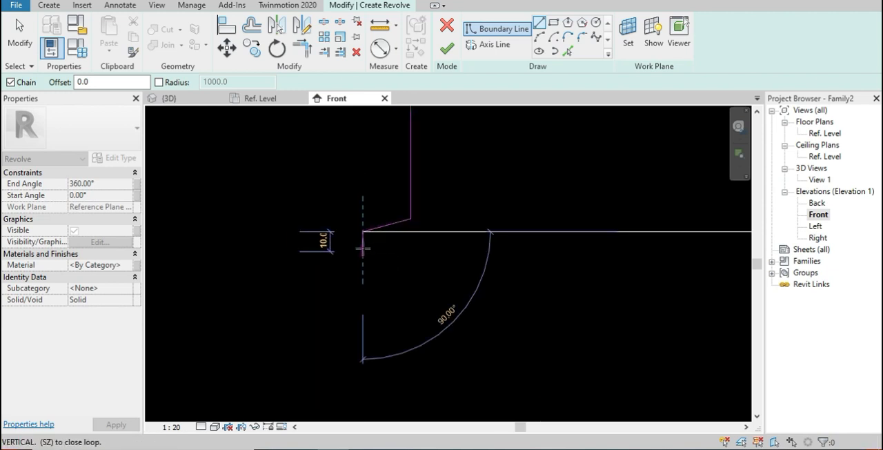
pyautogui.click(362, 249)
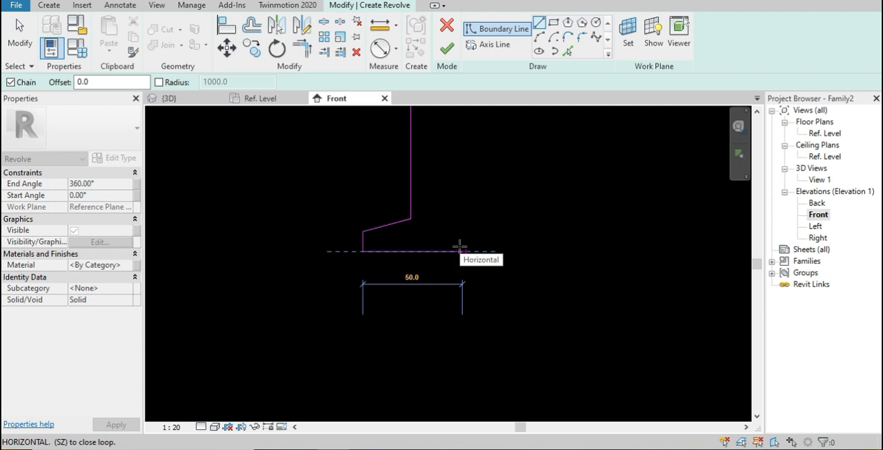
# Draw the bottom edge horizontally to the axis, then close the profile up the axis and back along the ceiling plane
pyautogui.click(459, 247)
pyautogui.scroll(2, 662, 247)
pyautogui.moveTo(662, 249); pyautogui.dragTo(410, 268, button='middle')
pyautogui.scroll(-6, 539, 251)
pyautogui.scroll(-2, 544, 256)
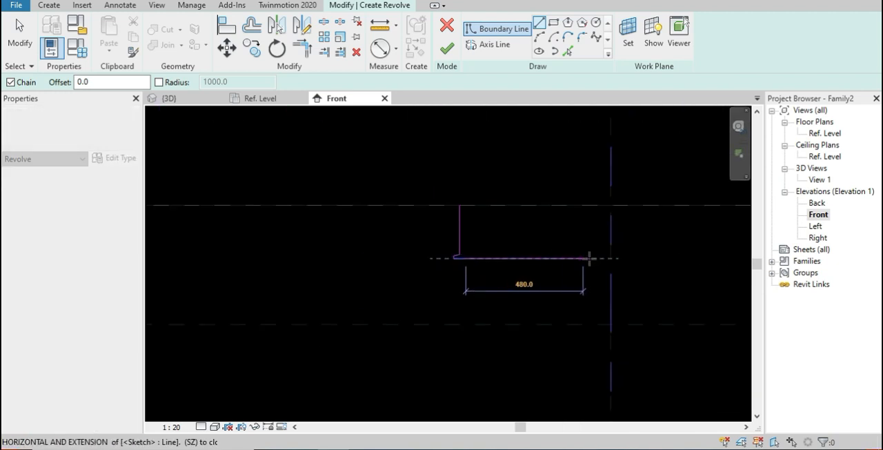
pyautogui.click(609, 259)
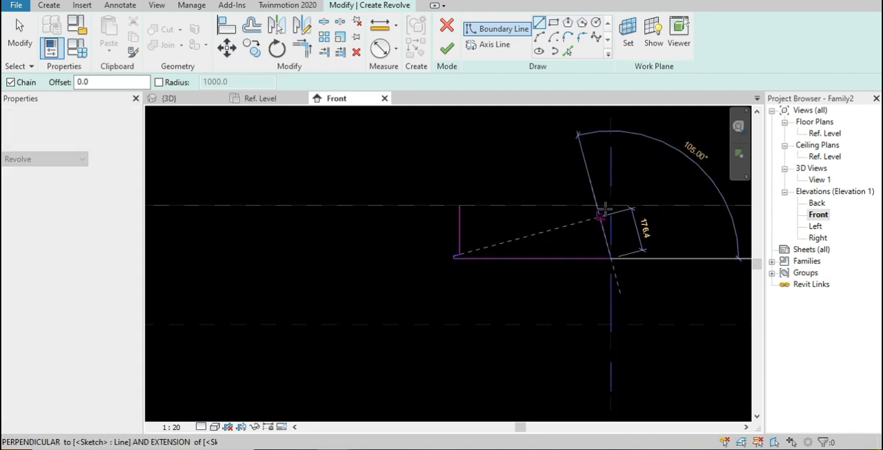
pyautogui.click(611, 205)
pyautogui.click(459, 205)
pyautogui.press('Escape')
# Shift the outer side and lip lines together toward the axis until the side stands about 320 mm from it
pyautogui.click(486, 254)
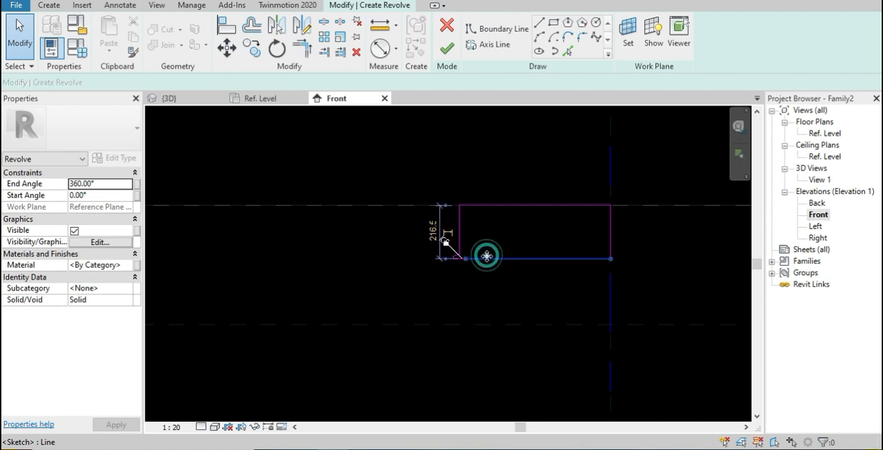
pyautogui.click(473, 237)
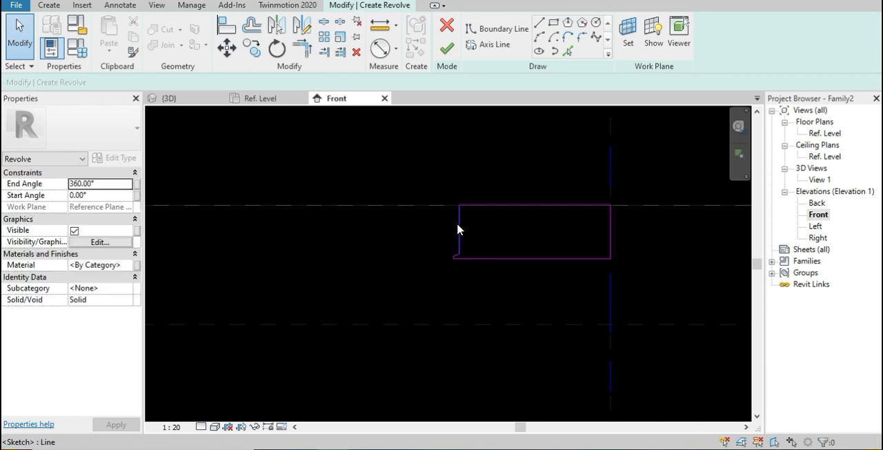
pyautogui.click(458, 226)
pyautogui.click(469, 229)
pyautogui.click(519, 204)
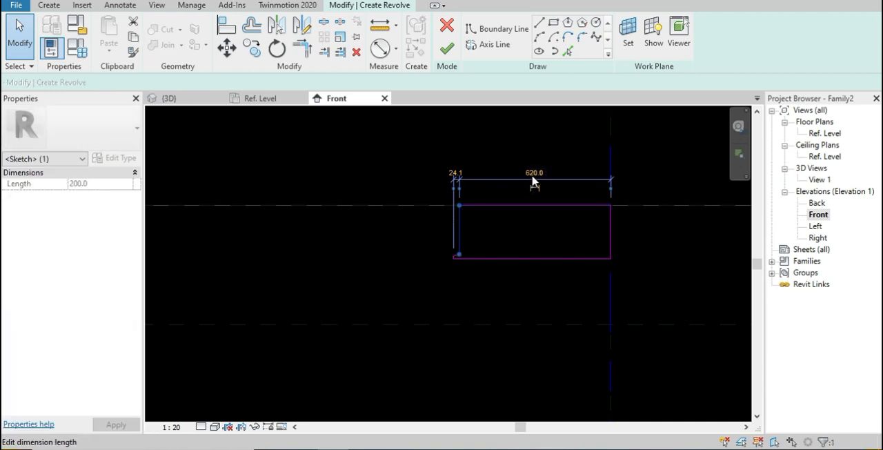
pyautogui.click(465, 287)
pyautogui.click(460, 290)
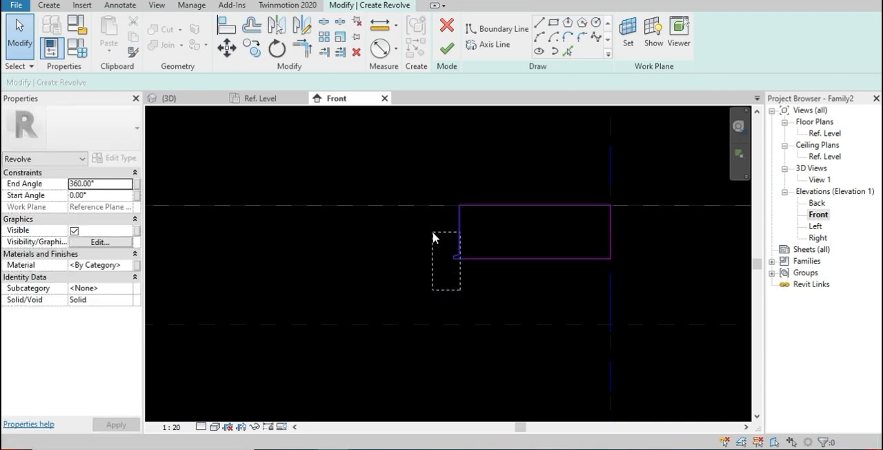
pyautogui.moveTo(433, 235); pyautogui.dragTo(433, 235)
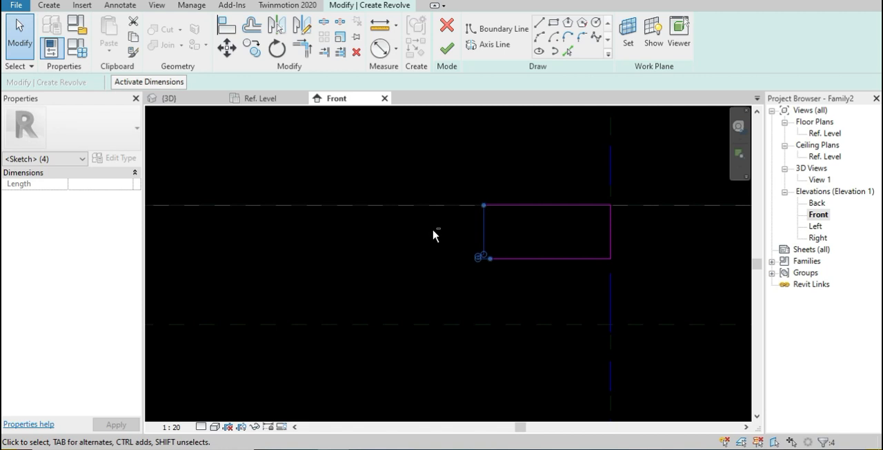
pyautogui.moveTo(545, 282)
pyautogui.mouseDown(button='middle')
pyautogui.moveTo(453, 266)
pyautogui.moveTo(381, 391)
pyautogui.mouseUp(button='middle')
pyautogui.click(454, 262)
# Set the distance between the profile's vertical outer side and the axis to 300 mm
pyautogui.scroll(3, 454, 261)
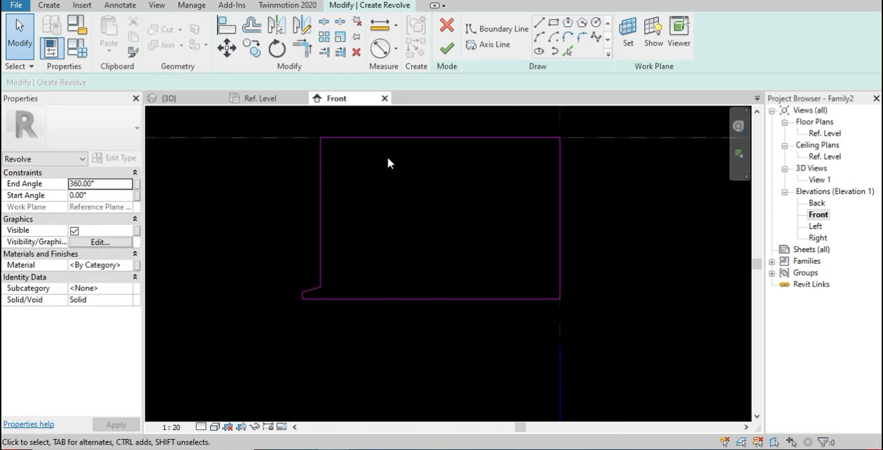
pyautogui.click(324, 188)
pyautogui.moveTo(370, 193)
pyautogui.mouseDown(button='middle')
pyautogui.moveTo(410, 297)
pyautogui.moveTo(416, 262)
pyautogui.mouseUp(button='middle')
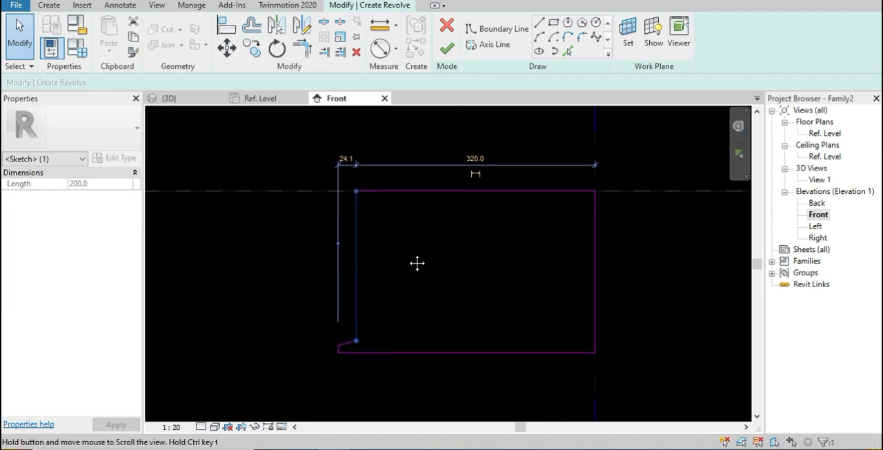
pyautogui.click(475, 159)
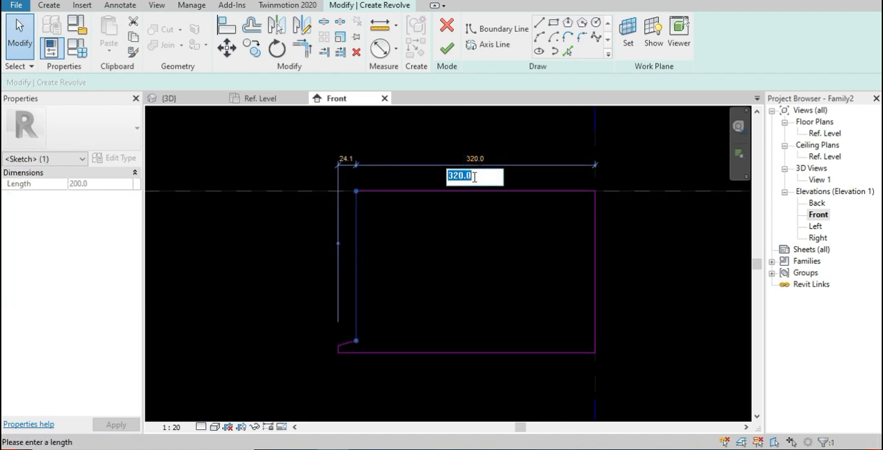
pyautogui.write('300')
pyautogui.press('Return')
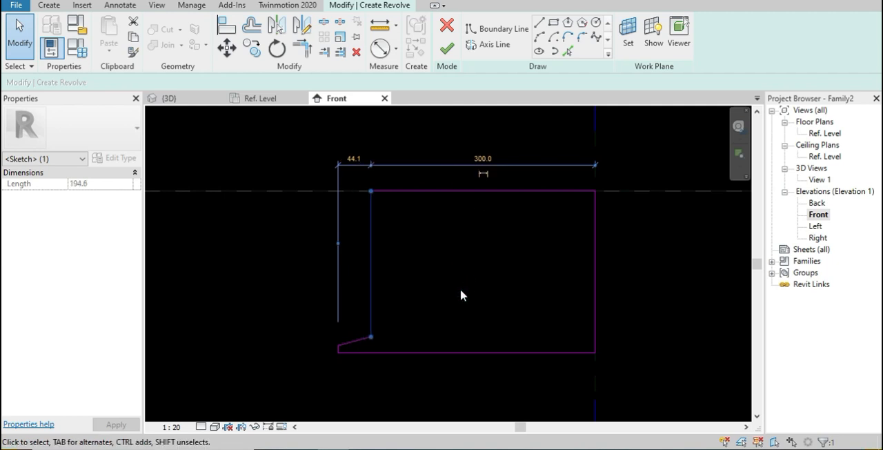
# Finish the revolve sketch to create the solid 360° fixture body
pyautogui.click(428, 369)
pyautogui.moveTo(429, 368); pyautogui.dragTo(363, 292, button='middle')
pyautogui.scroll(4, 362, 291)
pyautogui.click(454, 57)
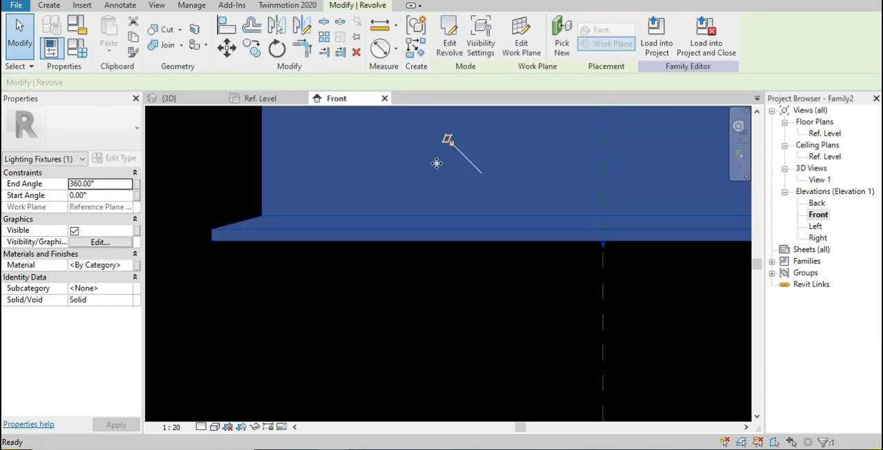
pyautogui.scroll(-3, 422, 270)
pyautogui.moveTo(445, 310); pyautogui.dragTo(363, 288, button='middle')
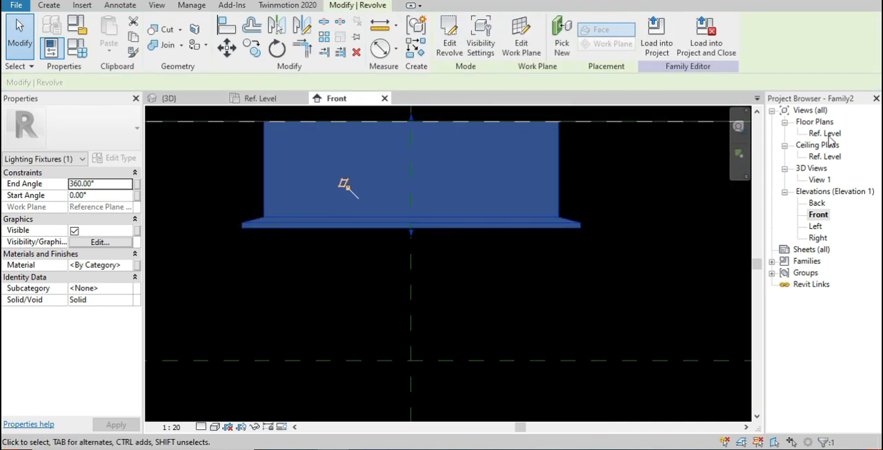
# Open the Ref. Level floor plan and close the Ref. Level reflected ceiling plan
pyautogui.doubleClick(825, 156)
pyautogui.doubleClick(825, 133)
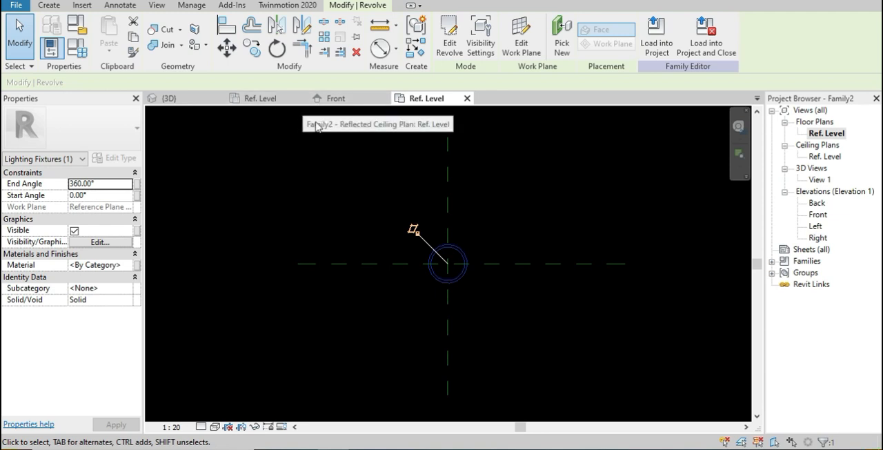
pyautogui.click(303, 99)
pyautogui.click(360, 202)
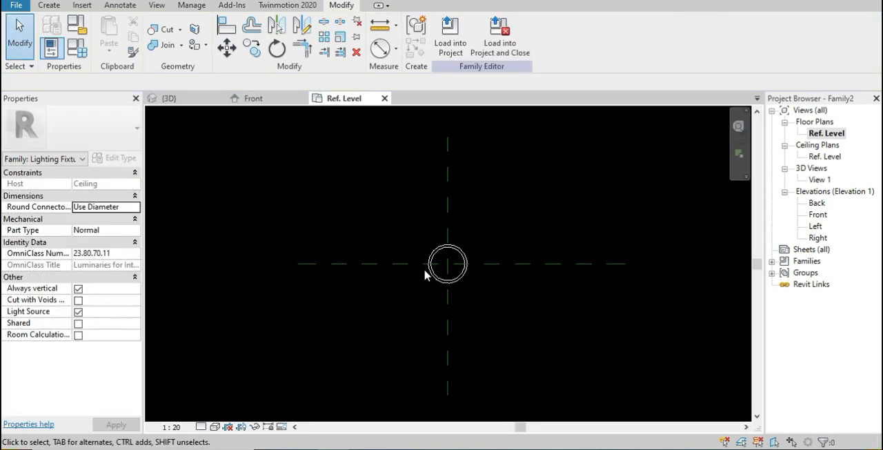
pyautogui.scroll(3, 448, 270)
pyautogui.moveTo(362, 276); pyautogui.dragTo(433, 286, button='middle')
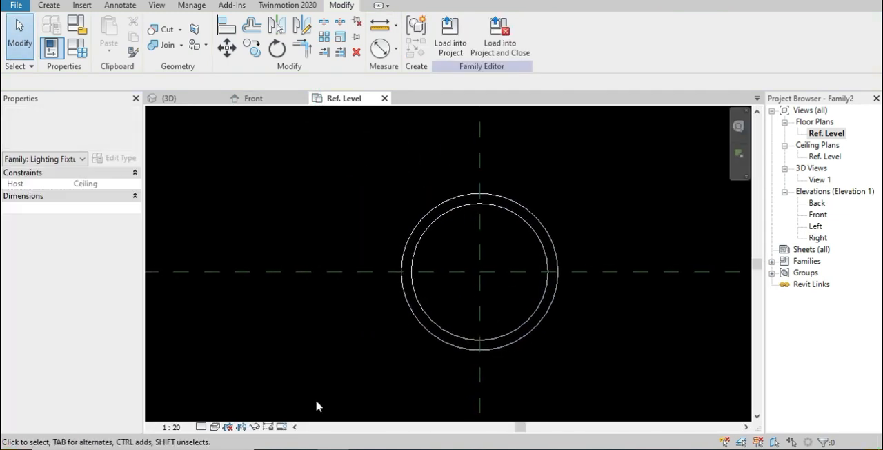
# Set the floor plan's visual style to Shaded and its detail level to Fine
pyautogui.click(217, 428)
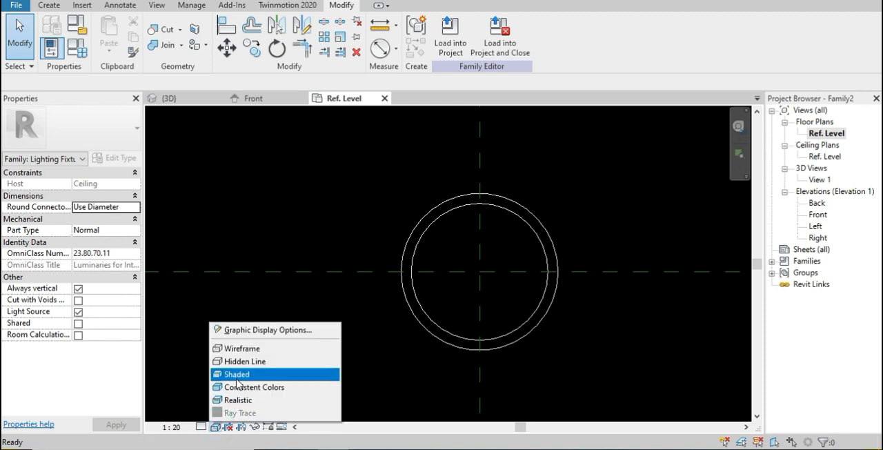
pyautogui.click(238, 373)
pyautogui.click(201, 427)
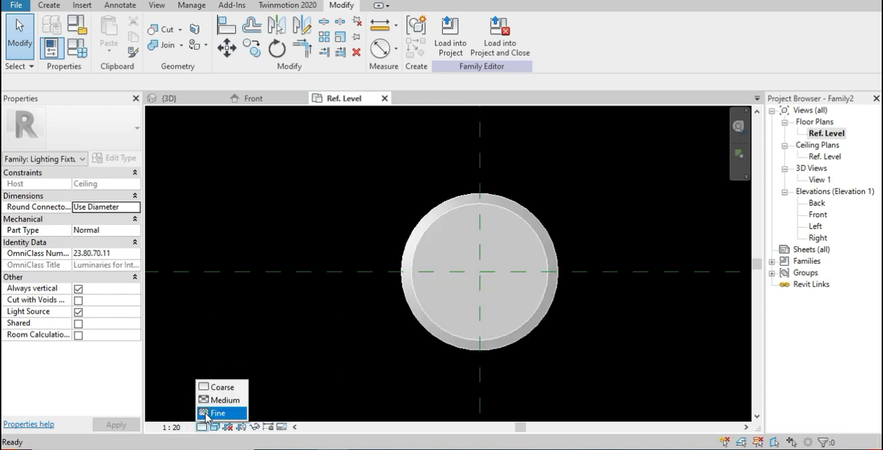
pyautogui.click(207, 413)
# Open the default 3D view of the revolved body, with detail level Fine and visual style Shaded
pyautogui.click(210, 1)
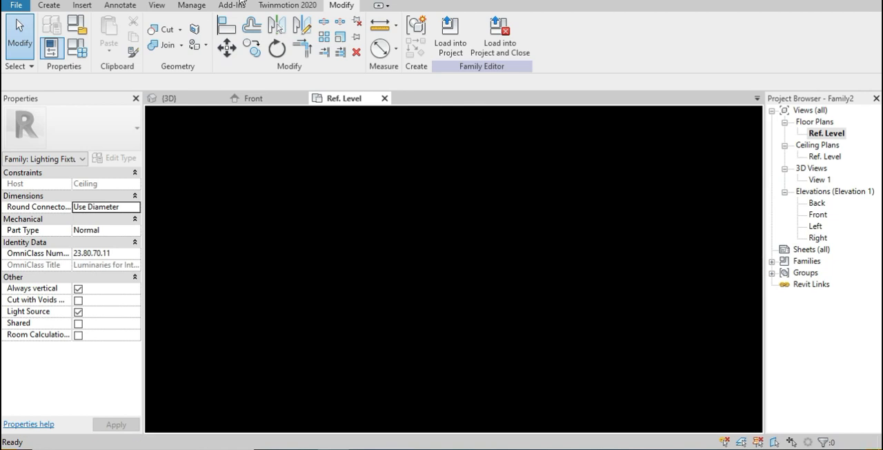
pyautogui.moveTo(529, 303); pyautogui.dragTo(516, 118, button='middle')
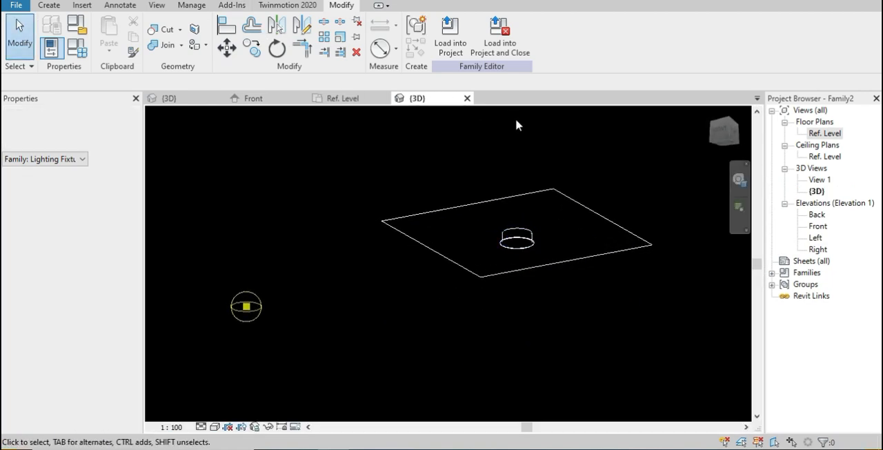
pyautogui.click(201, 427)
pyautogui.click(204, 414)
pyautogui.click(214, 426)
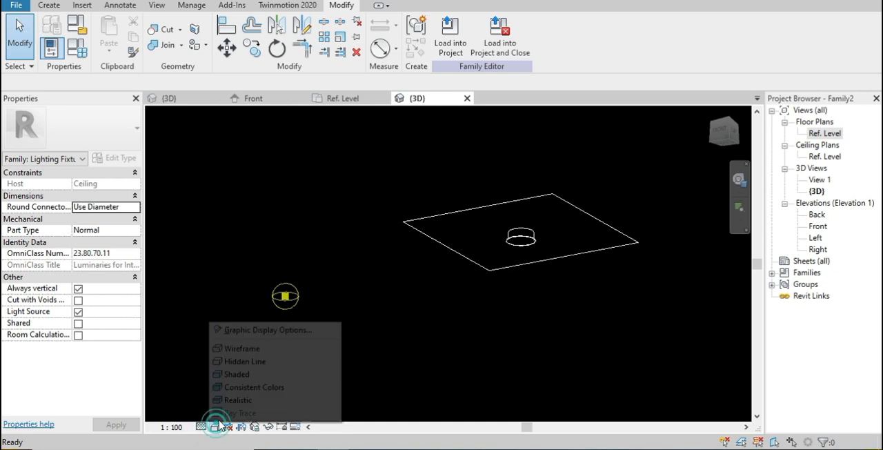
pyautogui.click(237, 374)
pyautogui.scroll(3, 542, 225)
pyautogui.scroll(3, 593, 297)
pyautogui.moveTo(593, 297)
pyautogui.mouseDown(button='middle')
pyautogui.moveTo(467, 317)
pyautogui.moveTo(491, 239)
pyautogui.moveTo(488, 376)
pyautogui.moveTo(489, 288)
pyautogui.moveTo(440, 248)
pyautogui.mouseUp(button='middle')
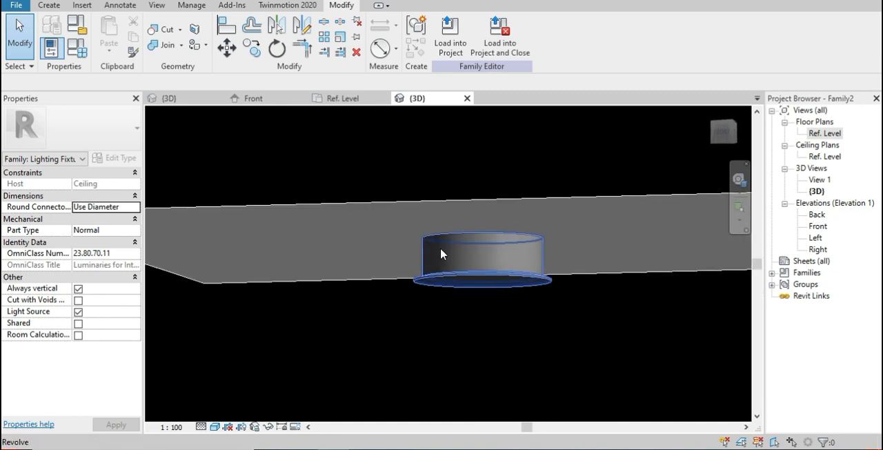
# Check the revolved body in the Front elevation, then load the ring family Family1 into Family2
pyautogui.click(343, 100)
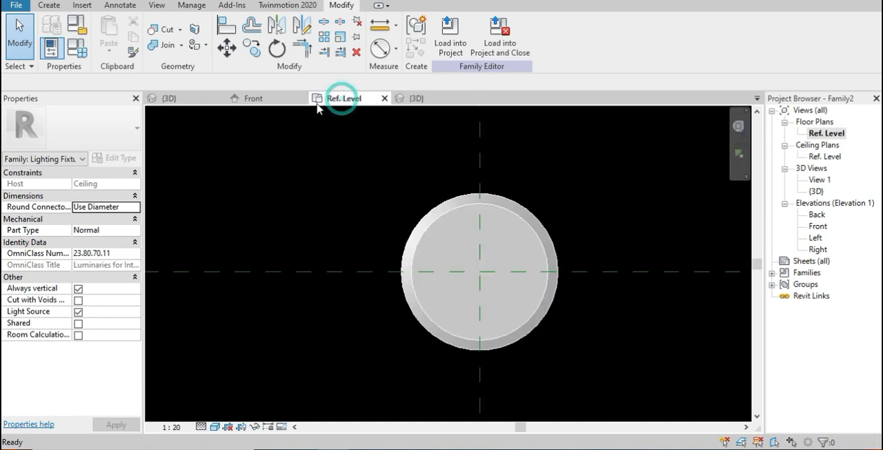
pyautogui.click(255, 99)
pyautogui.scroll(-8, 483, 257)
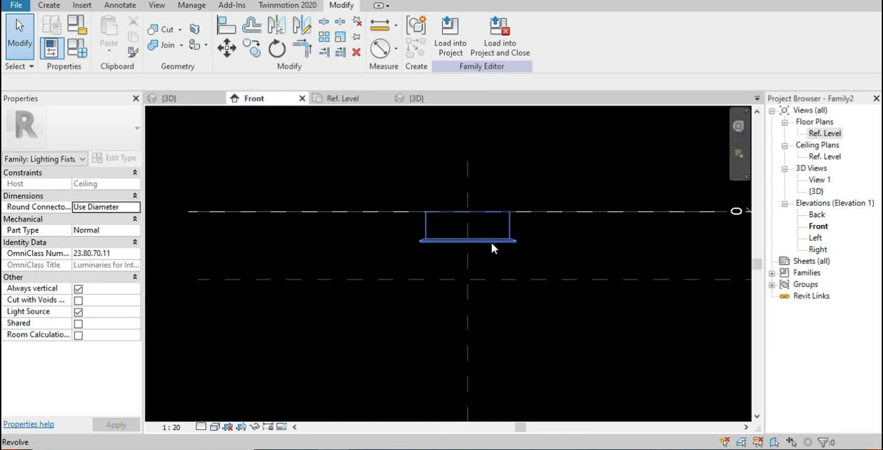
pyautogui.moveTo(509, 323); pyautogui.dragTo(487, 273, button='middle')
pyautogui.scroll(-2, 485, 245)
pyautogui.click(176, 98)
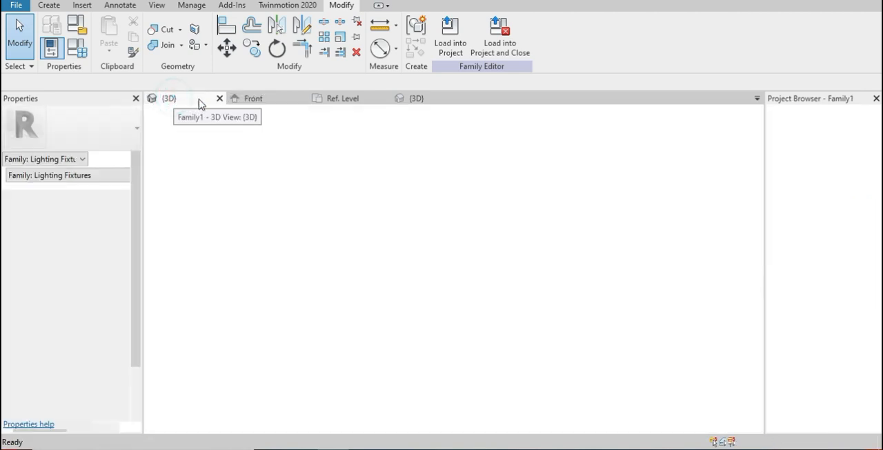
pyautogui.click(458, 41)
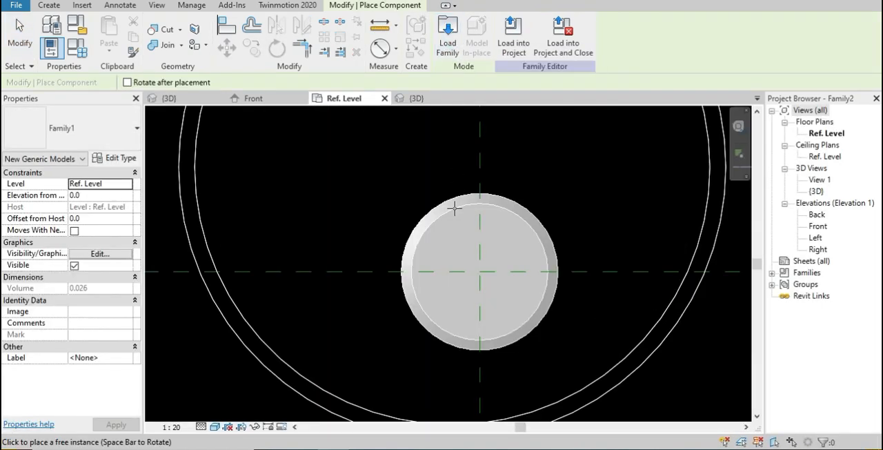
# Place the Family1 ring at the intersection of the centre reference planes in the floor plan and open the Front elevation
pyautogui.click(481, 272)
pyautogui.press('Escape')
pyautogui.click(253, 98)
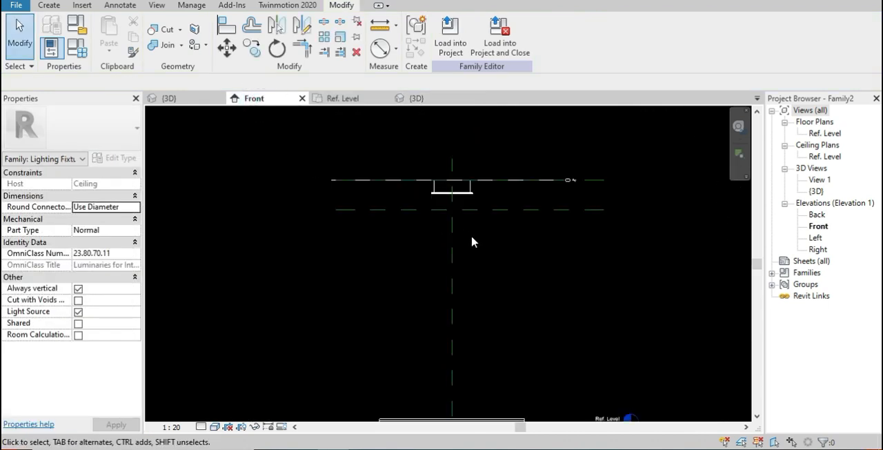
# Raise the ring above the reference level to an elevation of 2400, below the revolved body
pyautogui.moveTo(490, 242); pyautogui.dragTo(487, 230, button='middle')
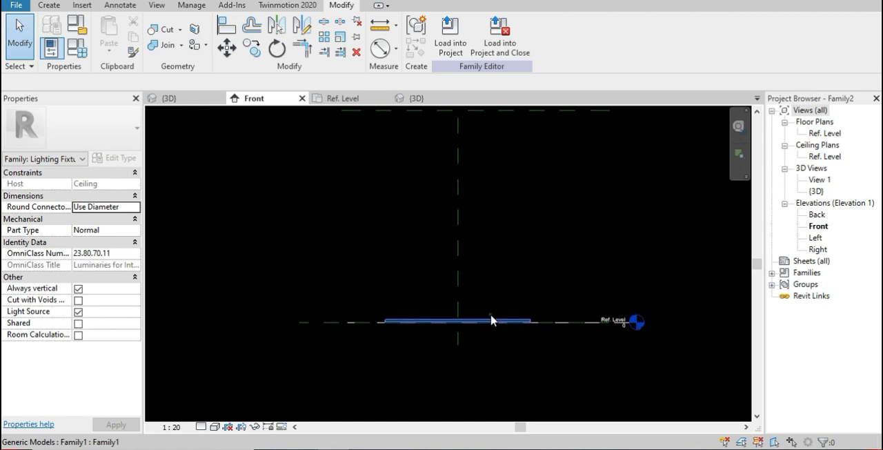
pyautogui.click(491, 319)
pyautogui.hotkey('shift', 'Up')
pyautogui.hotkey('shift', 'Up')
pyautogui.hotkey('shift', 'Up')
pyautogui.hotkey('shift', 'Up')
pyautogui.hotkey('shift', 'Up')
pyautogui.hotkey('shift', 'Up')
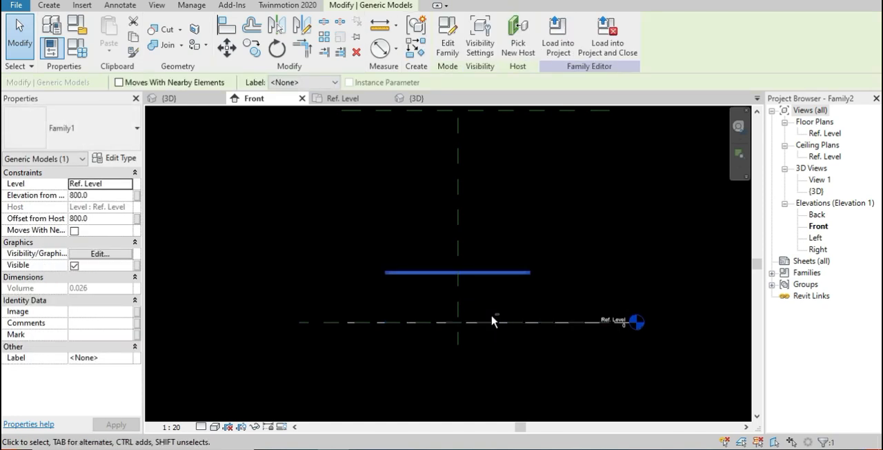
pyautogui.moveTo(500, 256); pyautogui.dragTo(494, 392, button='middle')
pyautogui.scroll(2, 484, 307)
pyautogui.moveTo(498, 318); pyautogui.dragTo(511, 301, button='middle')
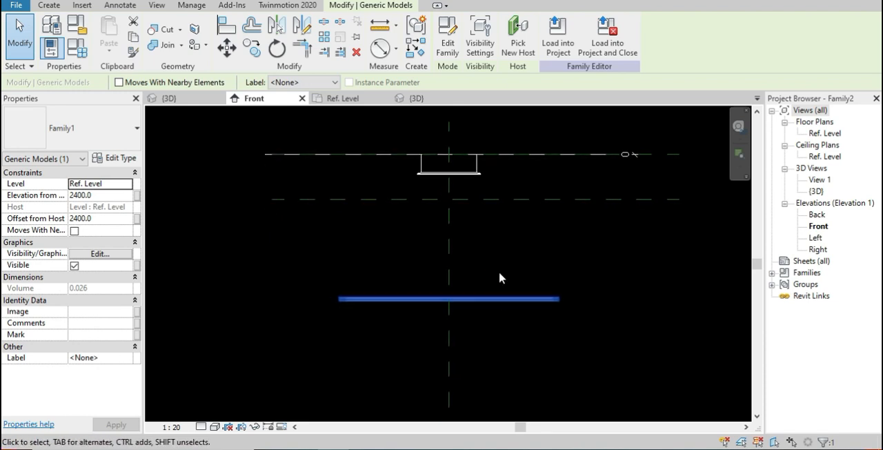
# Align the horizontal light source reference plane with the underside of the revolved body and lock the alignment
pyautogui.moveTo(493, 230); pyautogui.dragTo(480, 233, button='middle')
pyautogui.scroll(2, 476, 235)
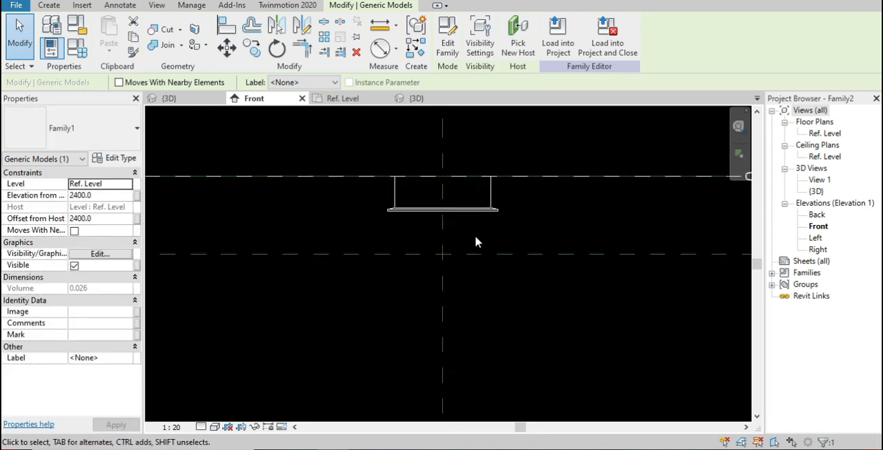
pyautogui.scroll(2, 469, 256)
pyautogui.scroll(2, 490, 262)
pyautogui.moveTo(490, 262); pyautogui.dragTo(472, 255, button='middle')
pyautogui.press('Escape')
pyautogui.press('a')
pyautogui.press('l')
pyautogui.click(482, 173)
pyautogui.click(488, 348)
pyautogui.scroll(-3, 514, 309)
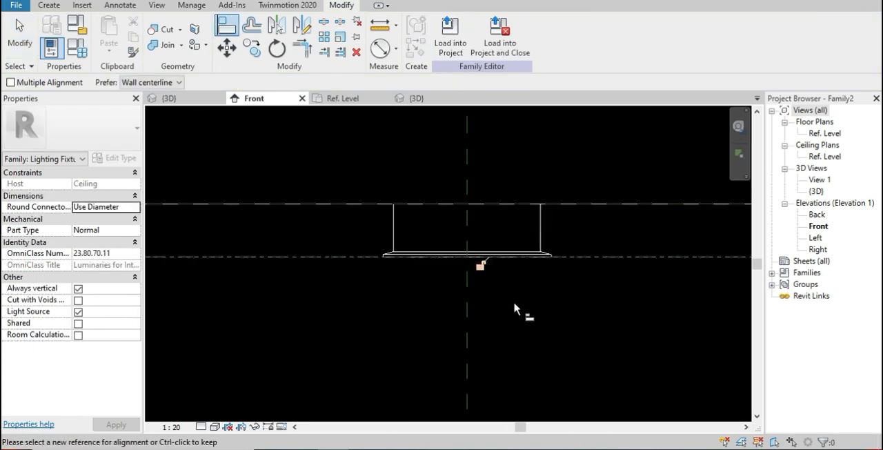
pyautogui.click(481, 267)
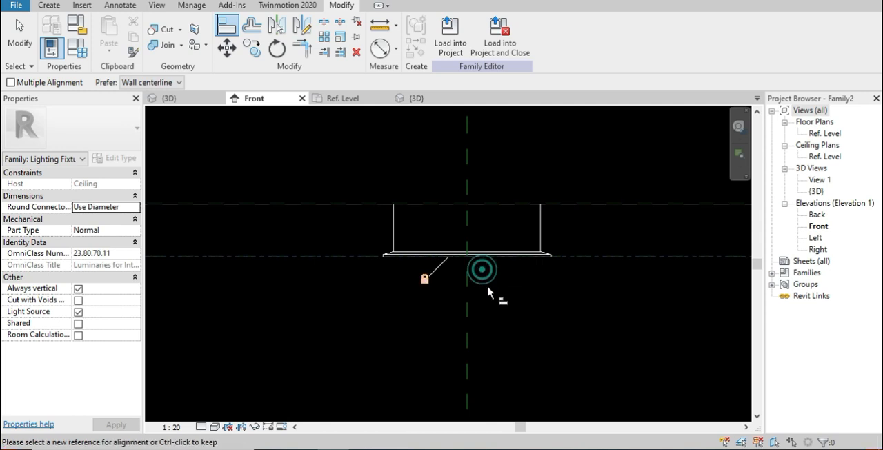
# Draw a horizontal reference plane just below the ring, about 1499 mm beneath the plane at the revolved body's underside
pyautogui.scroll(-1, 523, 316)
pyautogui.scroll(6, 524, 317)
pyautogui.moveTo(524, 317); pyautogui.dragTo(504, 276, button='middle')
pyautogui.scroll(-5, 539, 286)
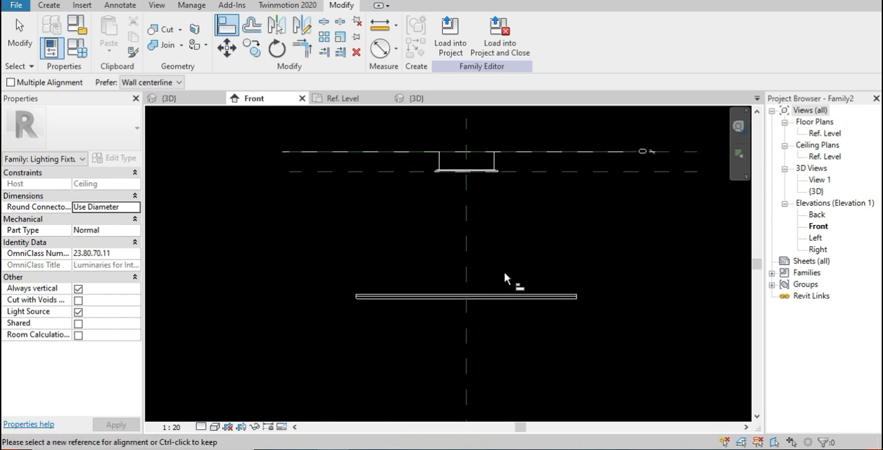
pyautogui.press('Escape')
pyautogui.press('Escape')
pyautogui.press('p')
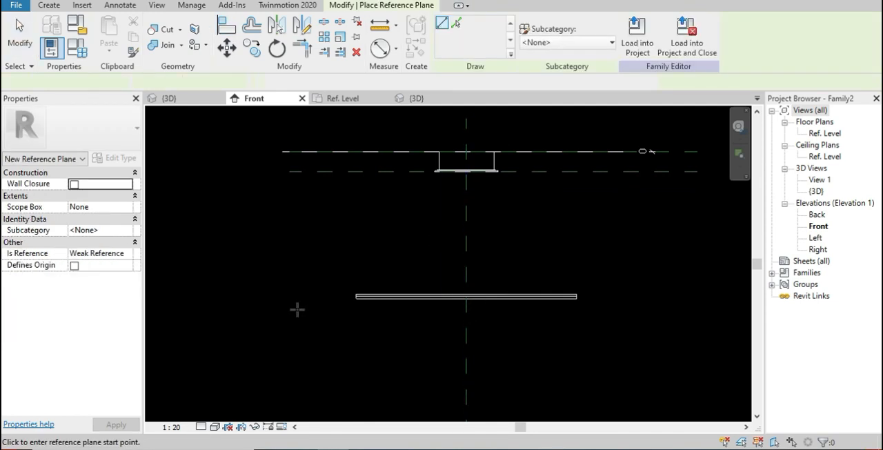
pyautogui.click(296, 307)
pyautogui.click(612, 307)
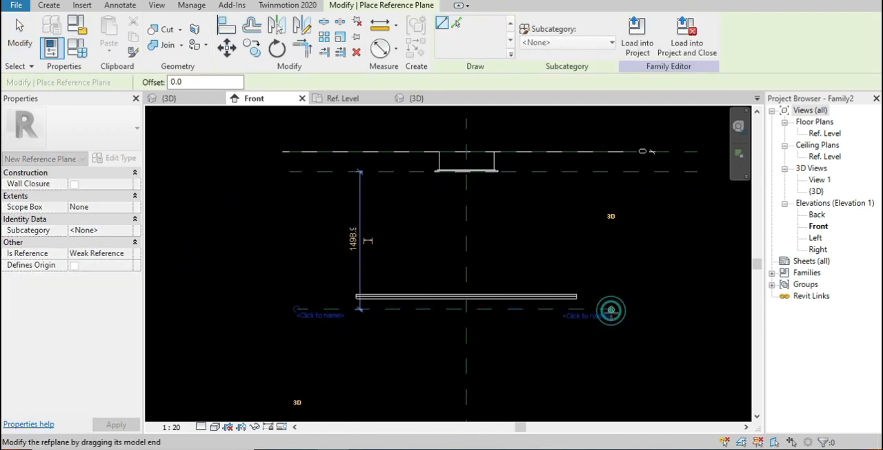
pyautogui.press('Escape')
pyautogui.press('Escape')
# Align the new reference plane with the underside of the ring and lock the alignment
pyautogui.scroll(2, 561, 319)
pyautogui.scroll(5, 542, 321)
pyautogui.moveTo(572, 302); pyautogui.dragTo(456, 357, button='middle')
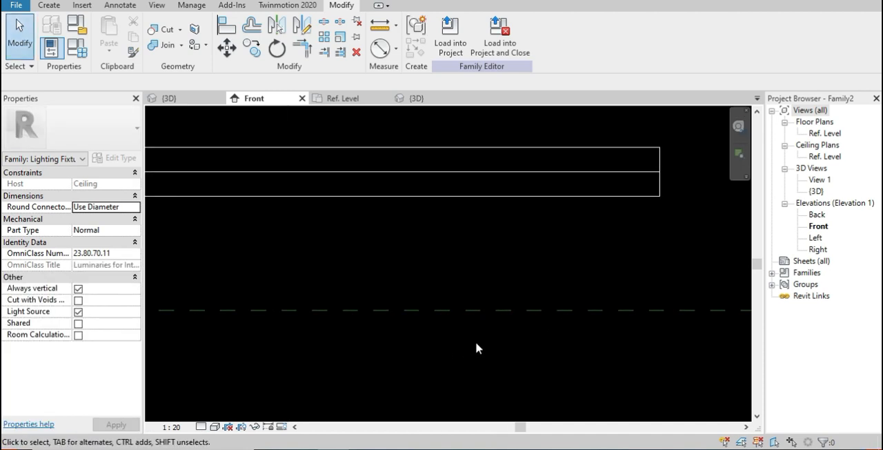
pyautogui.press('a')
pyautogui.press('l')
pyautogui.click(494, 197)
pyautogui.click(484, 310)
pyautogui.moveTo(483, 311); pyautogui.dragTo(321, 241, button='middle')
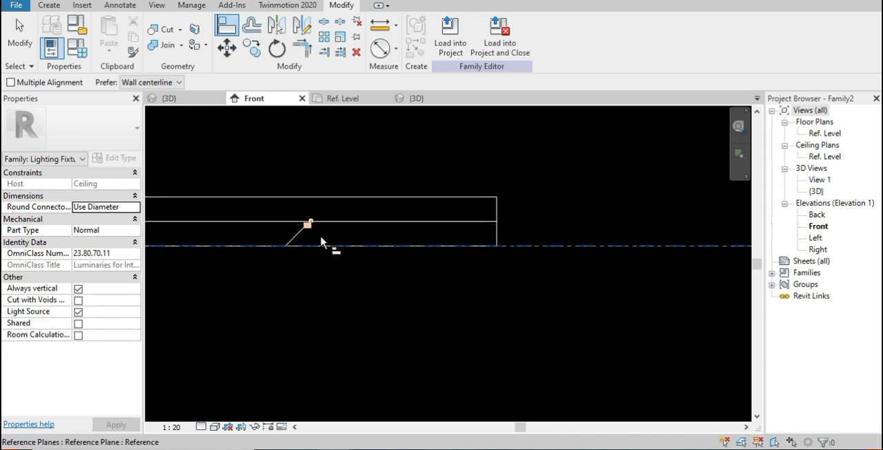
pyautogui.click(308, 226)
pyautogui.scroll(-3, 386, 279)
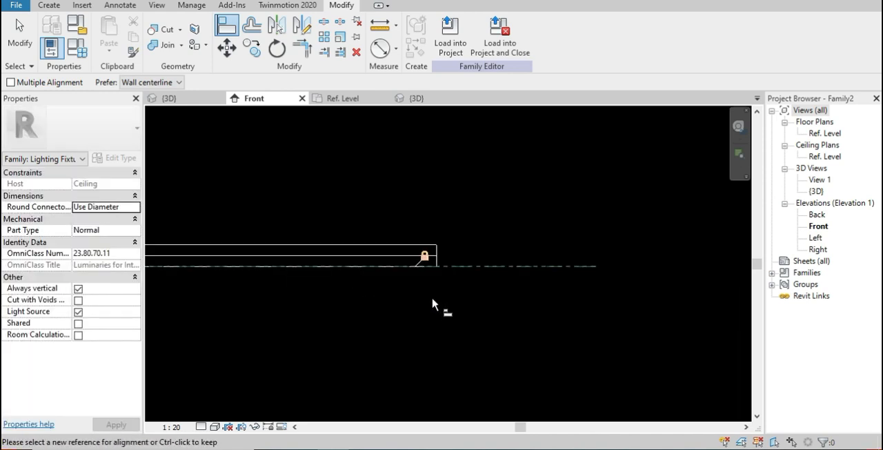
pyautogui.moveTo(405, 319); pyautogui.dragTo(483, 354, button='middle')
pyautogui.scroll(3, 483, 351)
pyautogui.scroll(-6, 488, 345)
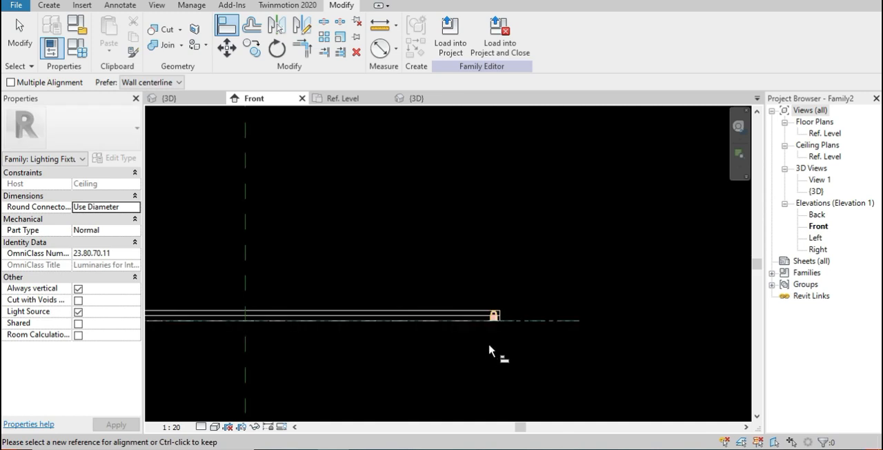
pyautogui.scroll(-1, 492, 346)
pyautogui.moveTo(380, 364); pyautogui.dragTo(492, 370, button='middle')
pyautogui.scroll(2, 490, 369)
pyautogui.scroll(-2, 490, 364)
pyautogui.press('Escape')
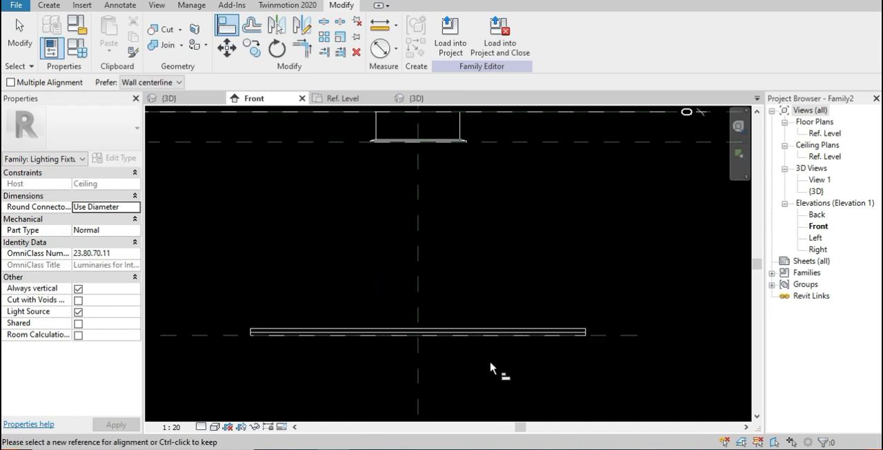
pyautogui.press('Escape')
# Extend the right end of the ring's reference plane slightly farther outward
pyautogui.scroll(-1, 491, 366)
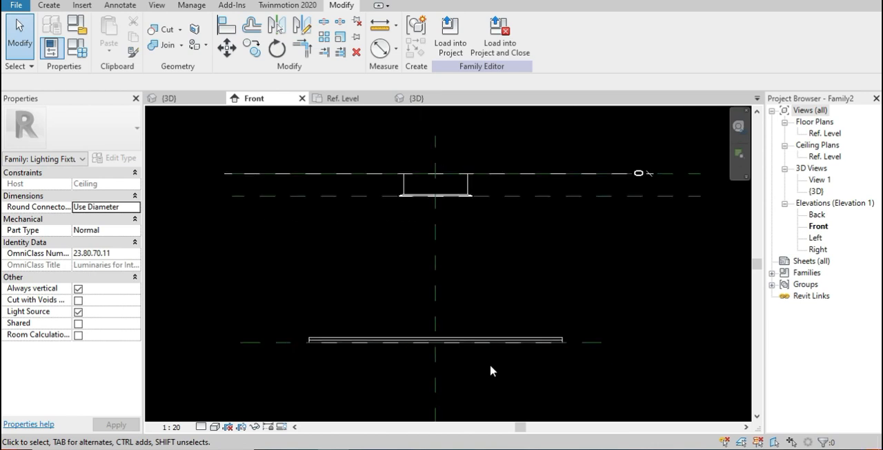
pyautogui.click(581, 343)
pyautogui.moveTo(603, 339); pyautogui.dragTo(628, 343)
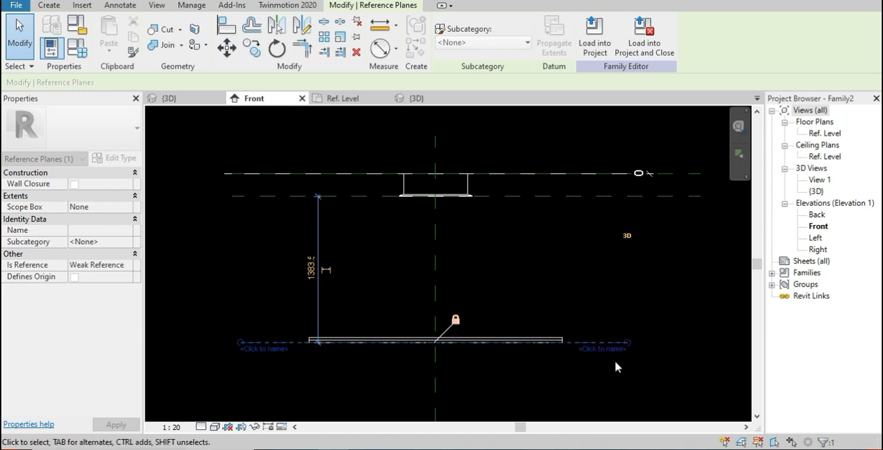
pyautogui.click(332, 383)
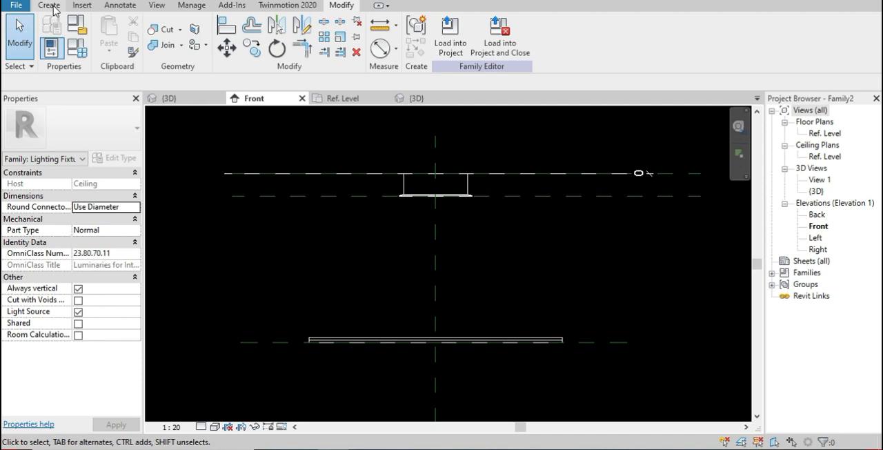
# Start an extrusion sketch and draw a short vertical line down from the midpoint of the revolved body's underside
pyautogui.click(345, 102)
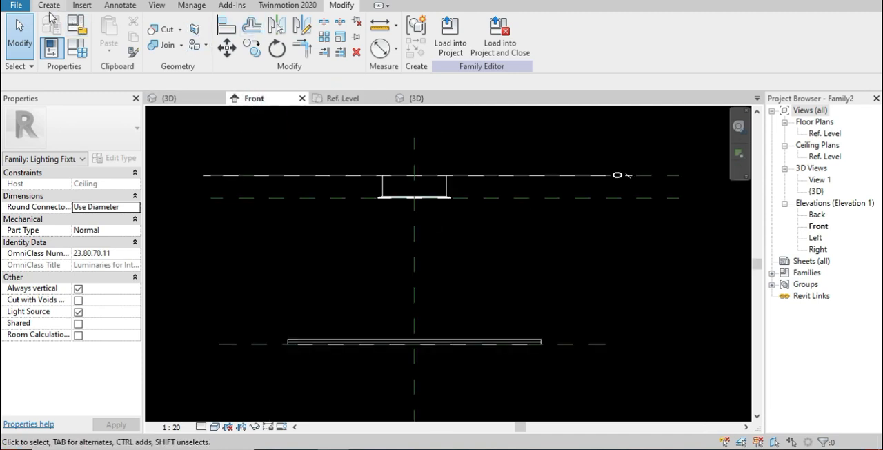
pyautogui.click(49, 5)
pyautogui.click(110, 29)
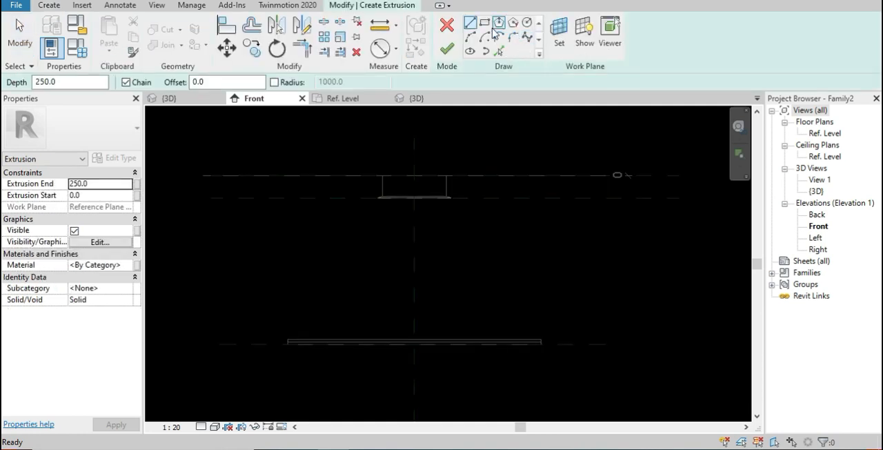
pyautogui.click(471, 24)
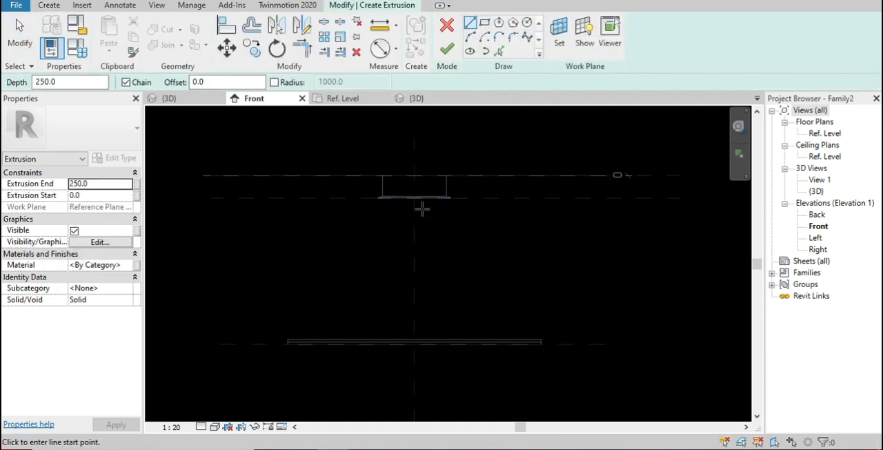
pyautogui.scroll(3, 417, 213)
pyautogui.click(407, 156)
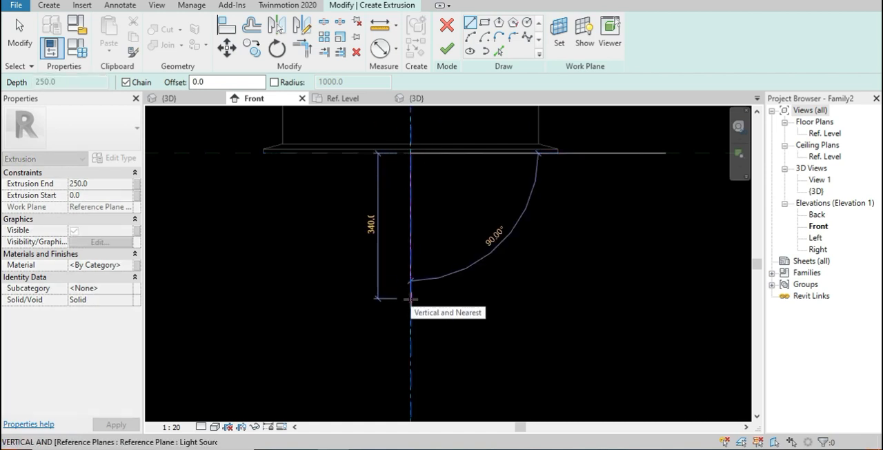
pyautogui.press('Escape')
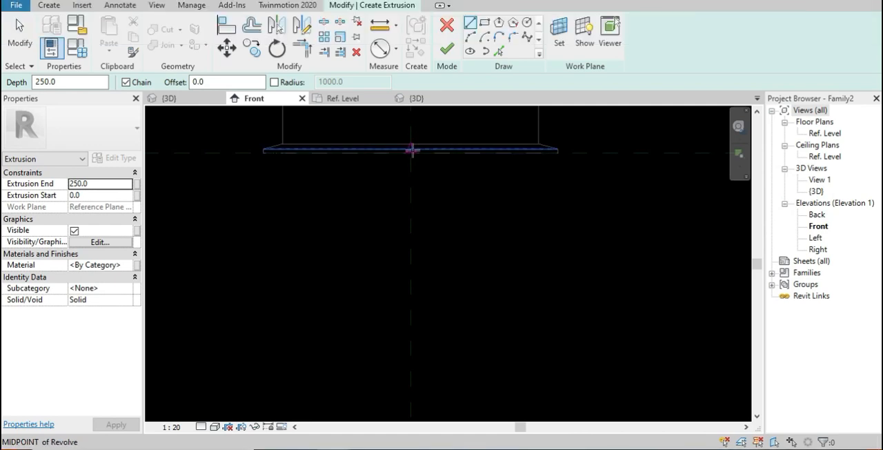
pyautogui.click(411, 152)
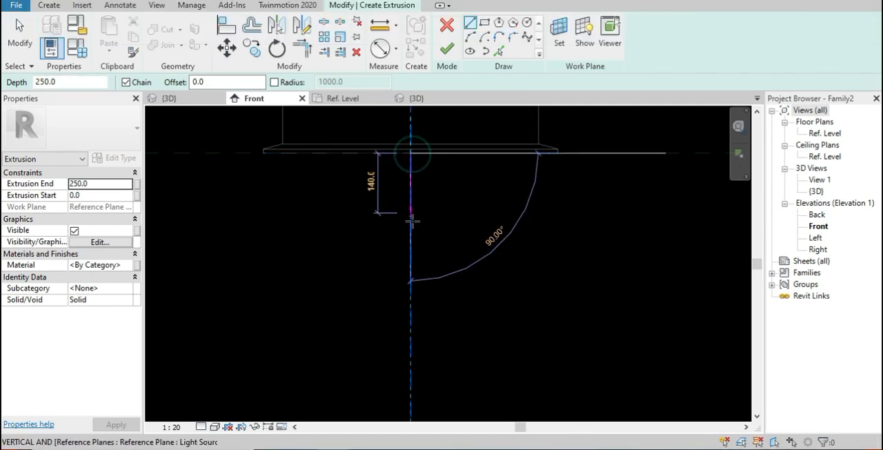
pyautogui.moveTo(461, 195); pyautogui.dragTo(439, 107, button='middle')
pyautogui.scroll(-2, 436, 178)
pyautogui.scroll(2, 435, 178)
pyautogui.scroll(-3, 437, 181)
pyautogui.scroll(-3, 439, 182)
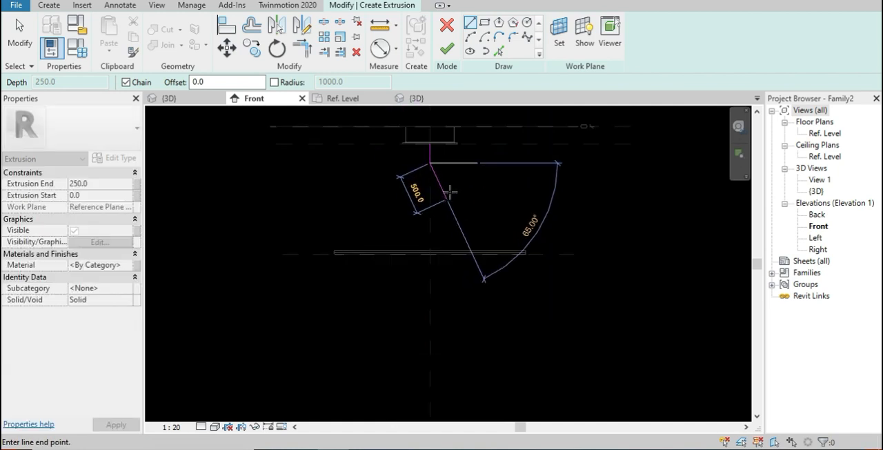
# Continue the profile with a diagonal line about 1180 mm long at 38° and a vertical line about 260 mm down toward the ring
pyautogui.scroll(2, 476, 212)
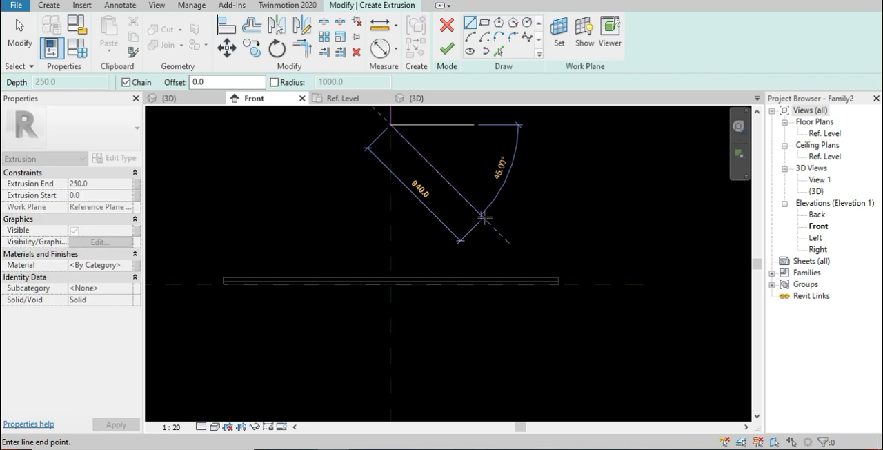
pyautogui.click(522, 224)
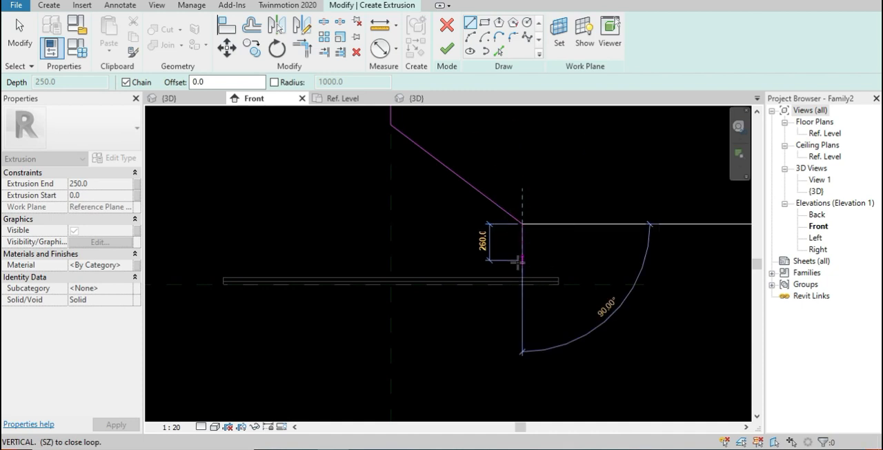
pyautogui.click(519, 262)
pyautogui.press('Escape')
pyautogui.press('Escape')
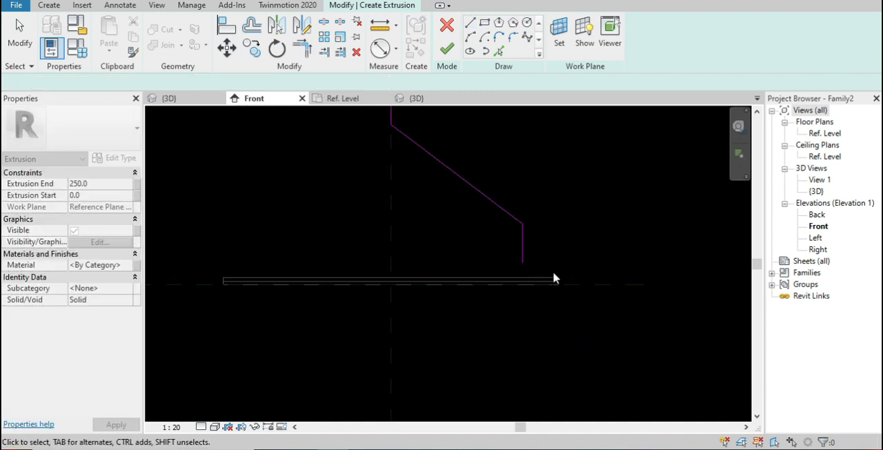
pyautogui.scroll(3, 551, 277)
pyautogui.moveTo(529, 258); pyautogui.dragTo(504, 330, button='middle')
pyautogui.scroll(-7, 498, 316)
pyautogui.moveTo(412, 284); pyautogui.dragTo(398, 333, button='middle')
pyautogui.scroll(-1, 396, 311)
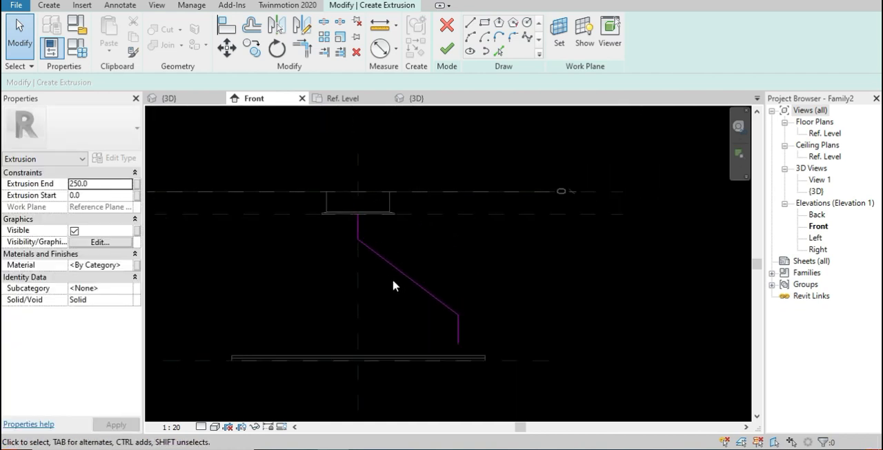
# Offset copies of the three profile lines by 50 mm toward the right to form a parallel stem outline
pyautogui.scroll(3, 361, 230)
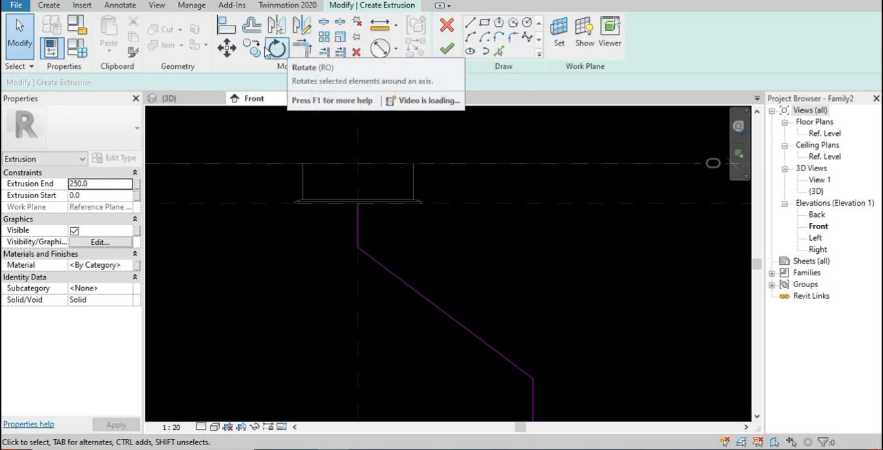
pyautogui.click(251, 24)
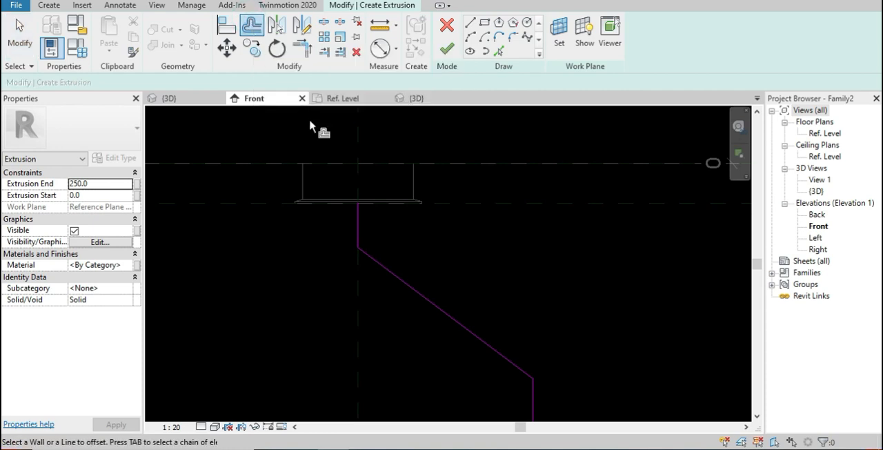
pyautogui.click(361, 221)
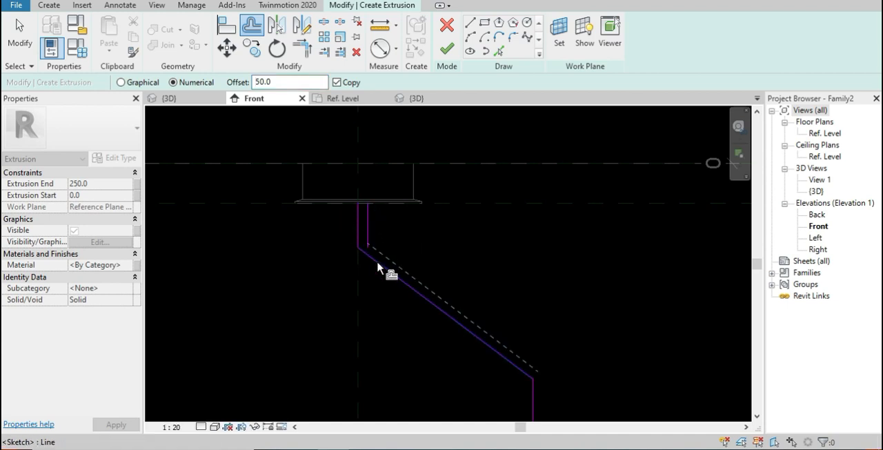
pyautogui.moveTo(436, 303); pyautogui.dragTo(390, 97, button='middle')
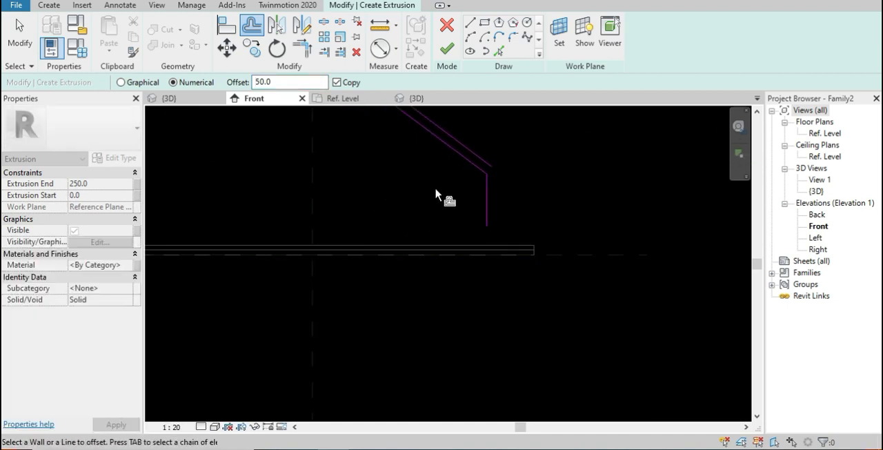
pyautogui.click(483, 199)
pyautogui.moveTo(441, 210); pyautogui.dragTo(476, 397, button='middle')
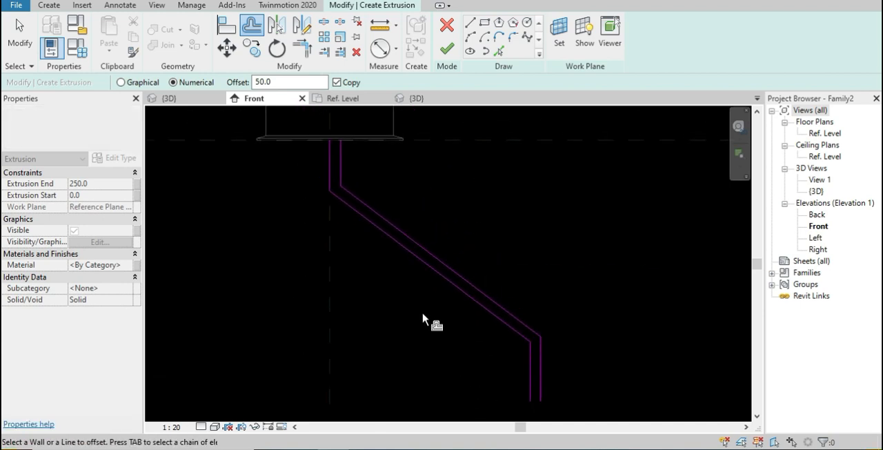
# Close the upper end of the stem outline with a short horizontal line along the revolved body's underside
pyautogui.click(470, 27)
pyautogui.scroll(4, 331, 142)
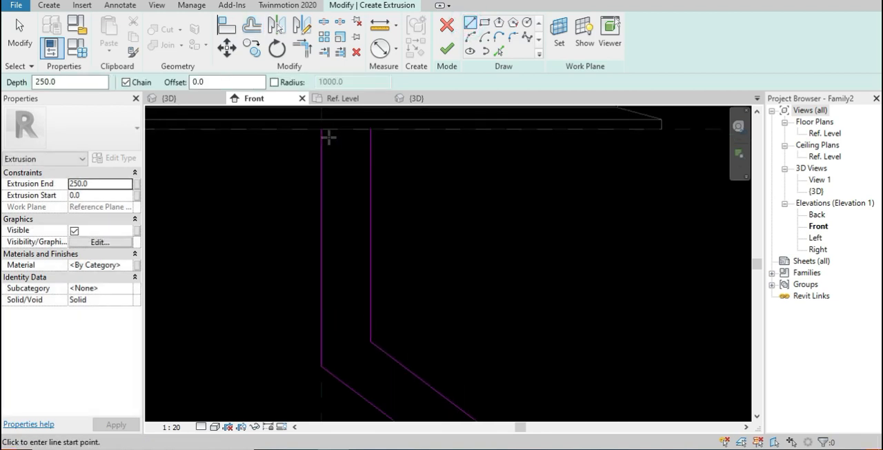
pyautogui.click(324, 130)
pyautogui.click(370, 129)
pyautogui.press('Escape')
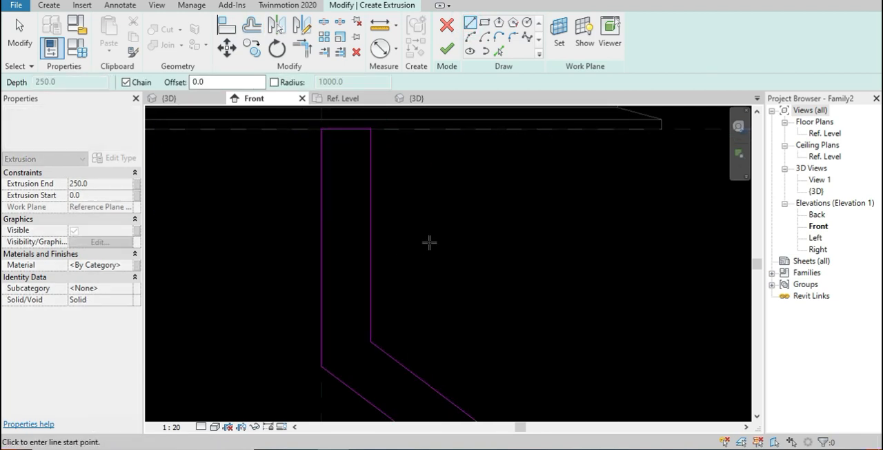
# Close the lower end of the stem outline with a short horizontal line and finish the extrusion
pyautogui.scroll(-2, 430, 241)
pyautogui.scroll(1, 439, 230)
pyautogui.scroll(-3, 458, 257)
pyautogui.moveTo(493, 299); pyautogui.dragTo(392, 133, button='middle')
pyautogui.moveTo(548, 314); pyautogui.dragTo(465, 134, button='middle')
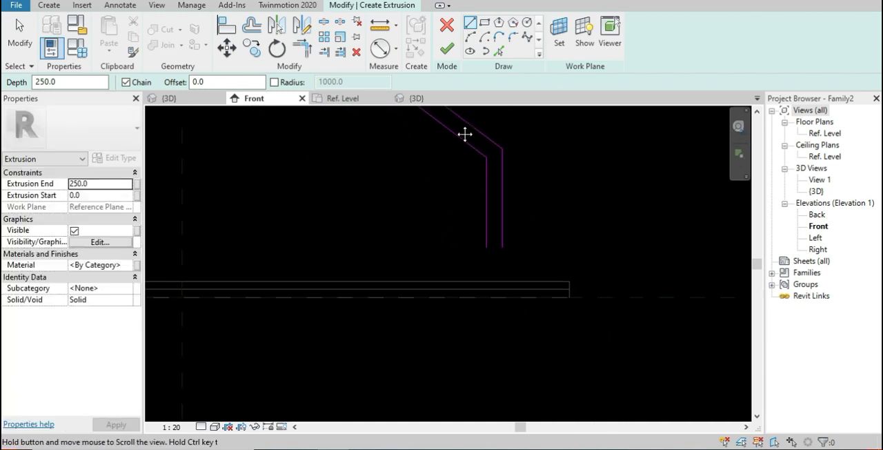
pyautogui.click(487, 247)
pyautogui.click(502, 247)
pyautogui.moveTo(504, 262); pyautogui.dragTo(476, 327, button='middle')
pyautogui.press('Escape')
pyautogui.press('Escape')
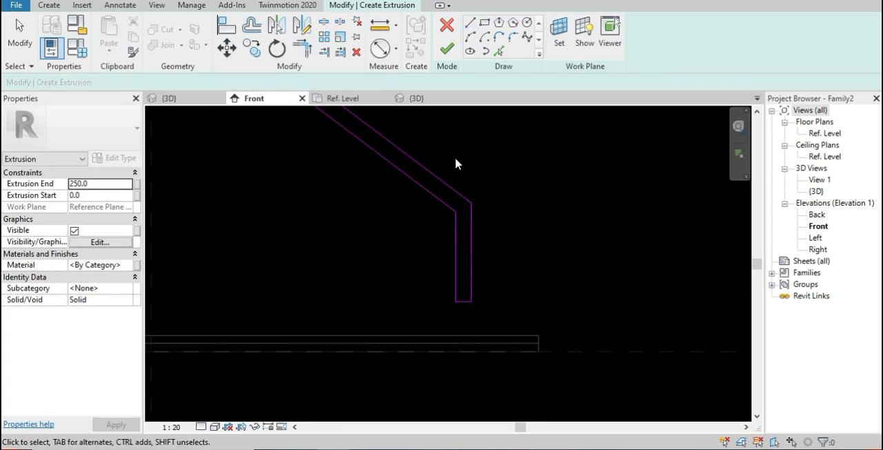
pyautogui.click(446, 50)
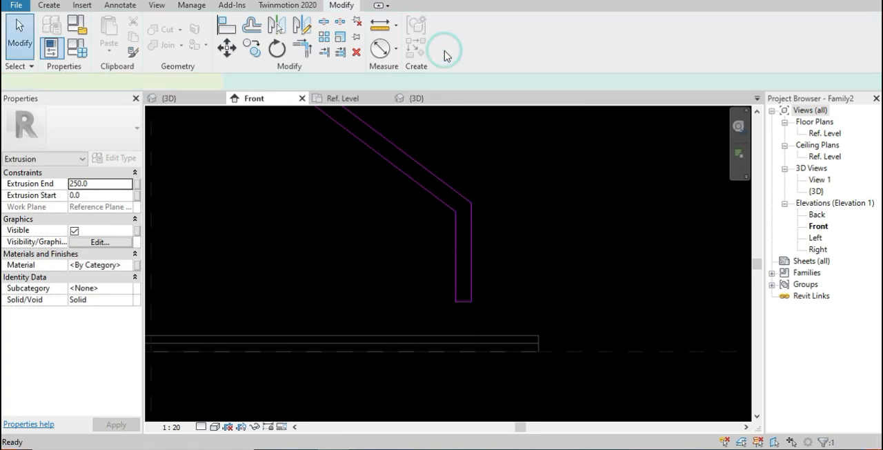
# Reduce the stem extrusion's depth to about 66 mm in the Ref. Level plan and return to the Front view
pyautogui.click(353, 98)
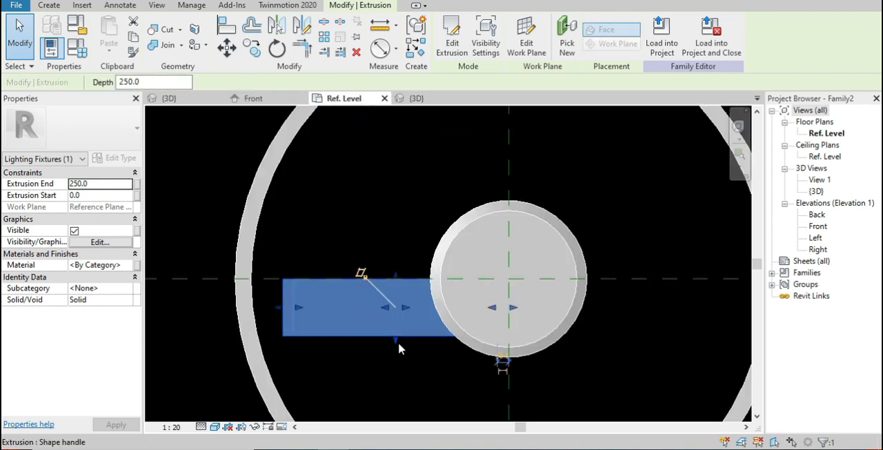
pyautogui.moveTo(396, 340); pyautogui.dragTo(395, 295)
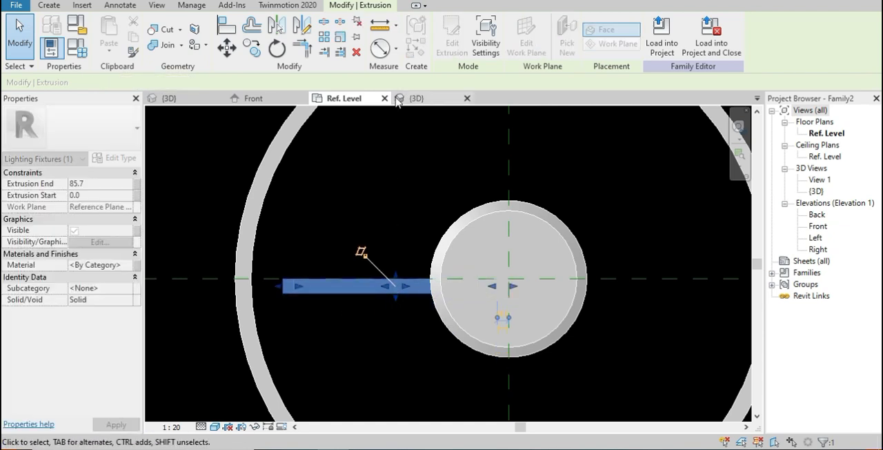
pyautogui.hotkey('ctrl', 'Tab')
# Pull the stem's upper end slightly down and align it with the reference plane at the revolved body's underside
pyautogui.moveTo(207, 144); pyautogui.dragTo(433, 375, button='middle')
pyautogui.moveTo(372, 196); pyautogui.dragTo(399, 268, button='middle')
pyautogui.scroll(1, 399, 269)
pyautogui.scroll(5, 407, 201)
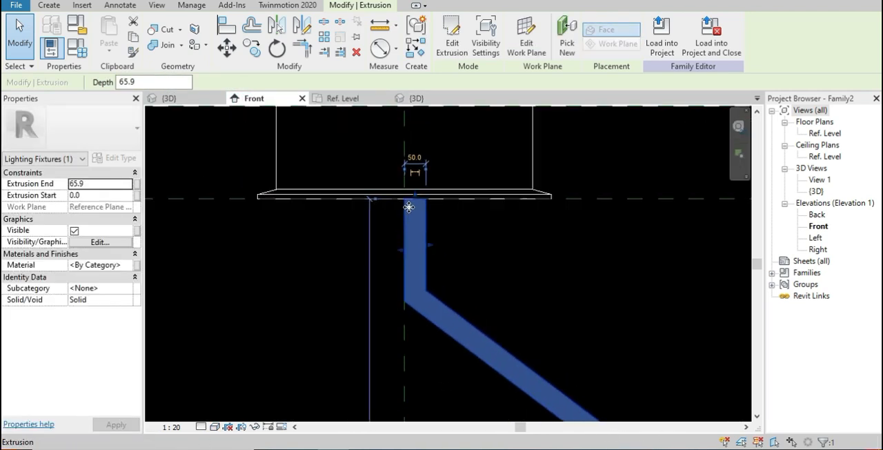
pyautogui.moveTo(417, 196); pyautogui.dragTo(416, 205)
pyautogui.click(501, 226)
pyautogui.press('a')
pyautogui.press('l')
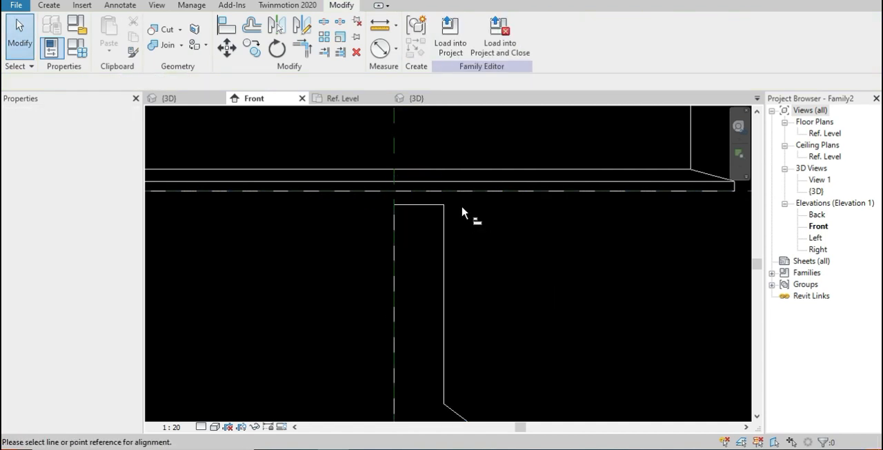
pyautogui.moveTo(679, 243); pyautogui.dragTo(528, 244, button='middle')
pyautogui.click(609, 191)
pyautogui.click(275, 207)
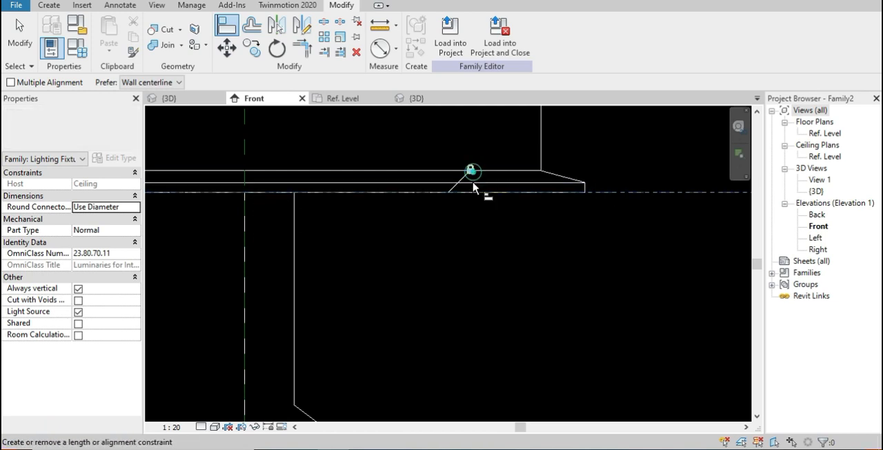
# Move the stem extrusion outward until its lower leg stands just inside the ring's outer edge
pyautogui.scroll(-5, 475, 240)
pyautogui.moveTo(475, 246); pyautogui.dragTo(364, 97, button='middle')
pyautogui.moveTo(573, 291); pyautogui.dragTo(552, 226, button='middle')
pyautogui.press('Escape')
pyautogui.press('Escape')
pyautogui.scroll(3, 528, 307)
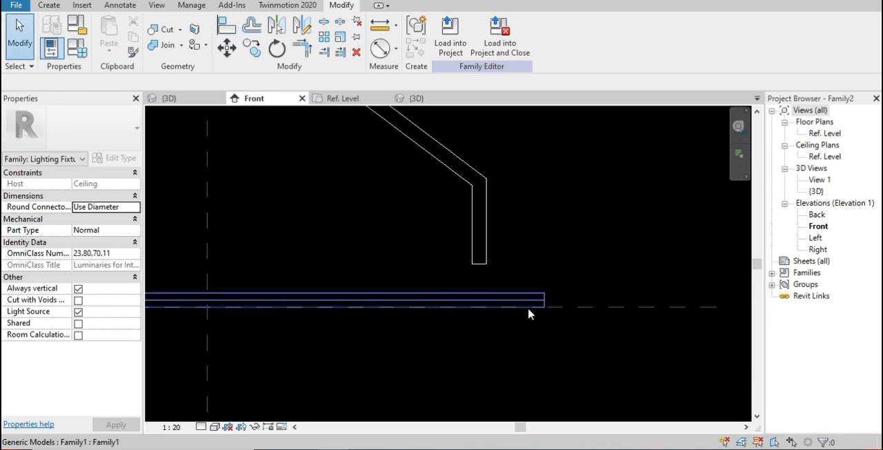
pyautogui.click(481, 232)
pyautogui.moveTo(481, 232); pyautogui.dragTo(486, 313, button='middle')
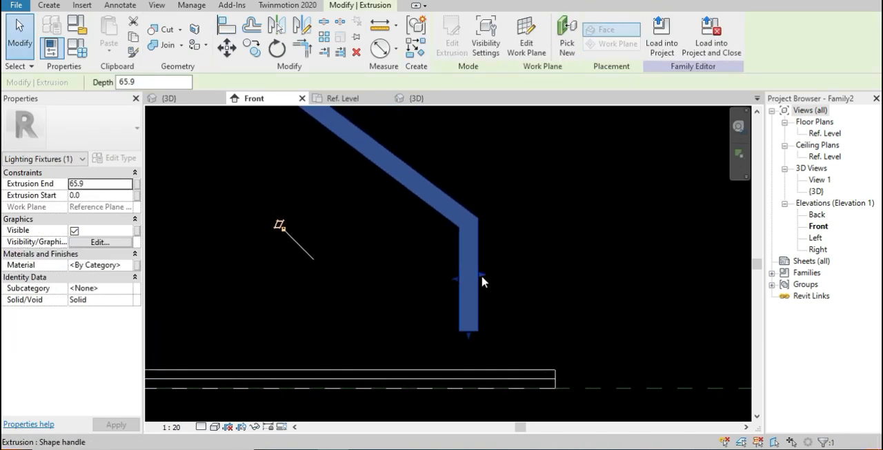
pyautogui.moveTo(482, 285); pyautogui.dragTo(542, 302)
pyautogui.scroll(-5, 474, 295)
pyautogui.scroll(5, 465, 298)
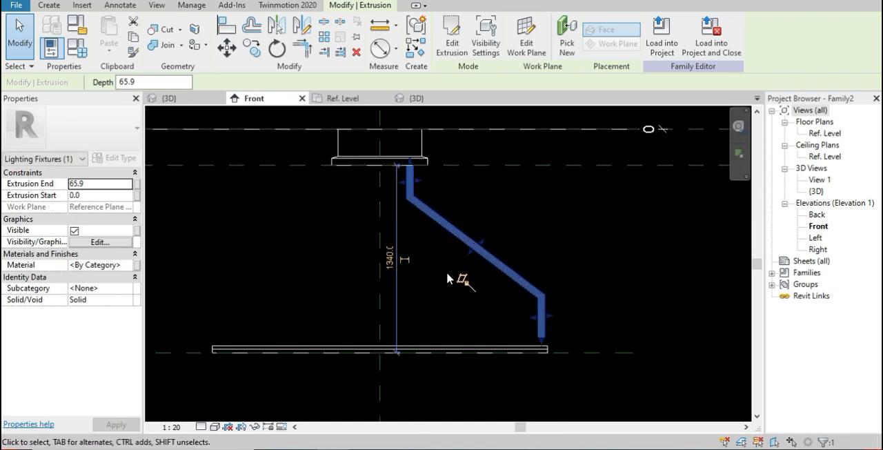
# Draw a vertical reference plane just outside the ring's outer edge, crossing the ring's horizontal reference plane
pyautogui.moveTo(386, 197); pyautogui.dragTo(414, 284, button='middle')
pyautogui.moveTo(430, 321); pyautogui.dragTo(421, 181, button='middle')
pyautogui.scroll(3, 545, 289)
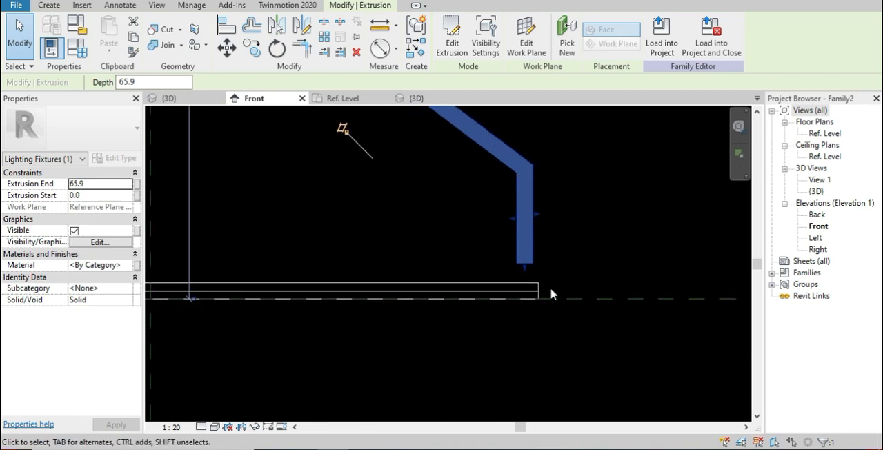
pyautogui.scroll(2, 538, 282)
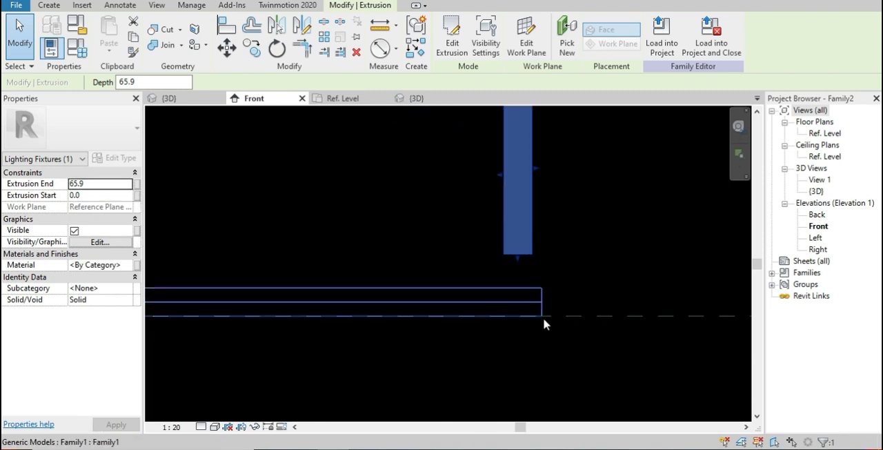
pyautogui.click(574, 354)
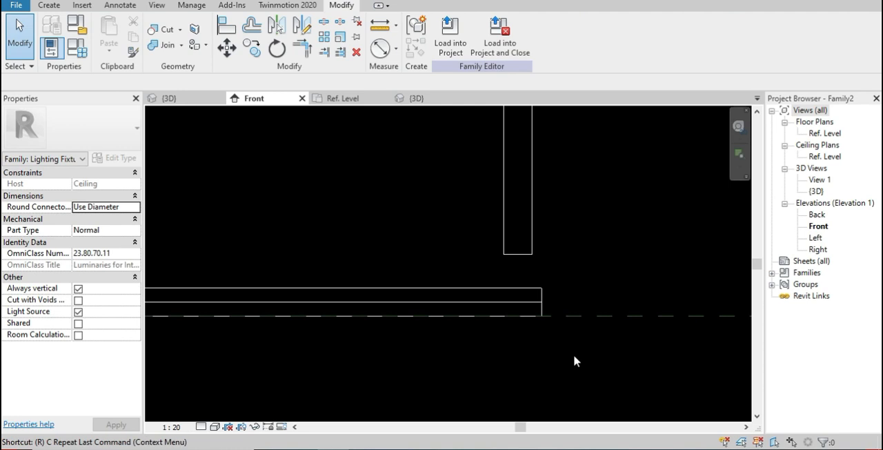
pyautogui.press('r')
pyautogui.press('p')
pyautogui.click(562, 364)
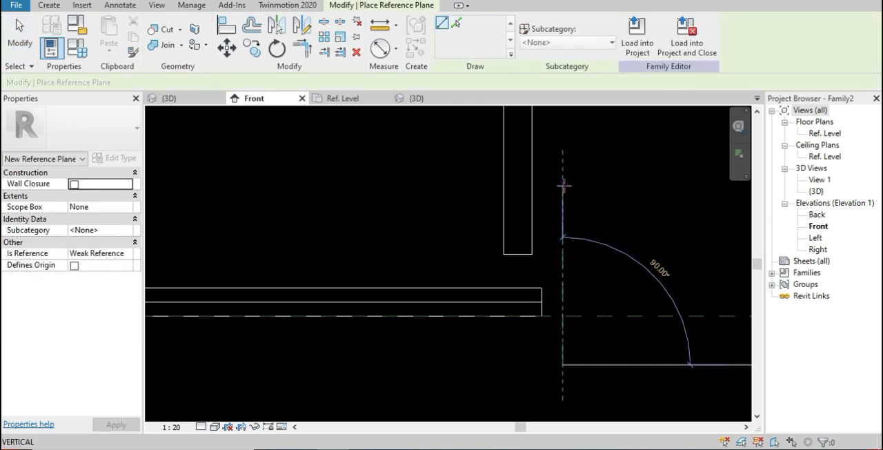
pyautogui.click(564, 185)
pyautogui.press('Escape')
pyautogui.press('Escape')
# Try to align the vertical reference plane with the ring's outer edge
pyautogui.press('a')
pyautogui.press('l')
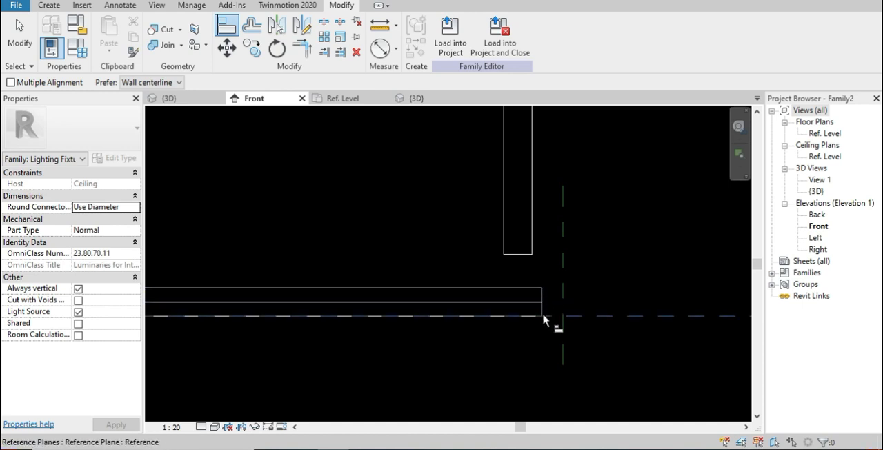
pyautogui.scroll(2, 543, 314)
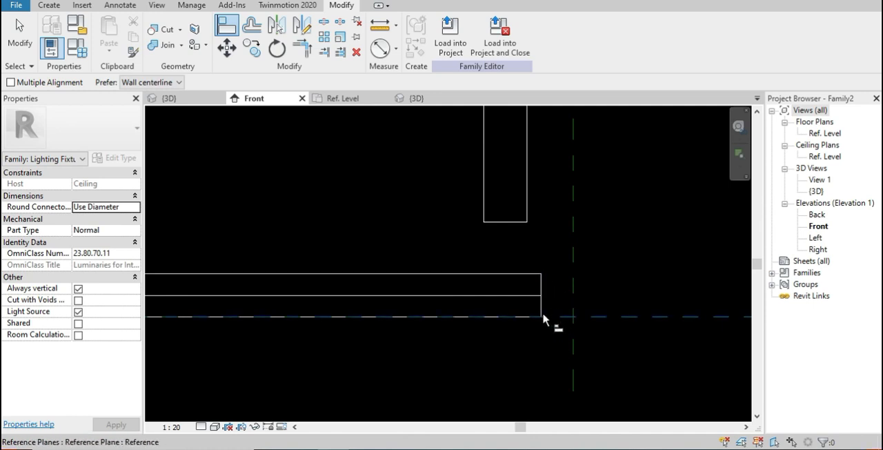
pyautogui.scroll(2, 541, 314)
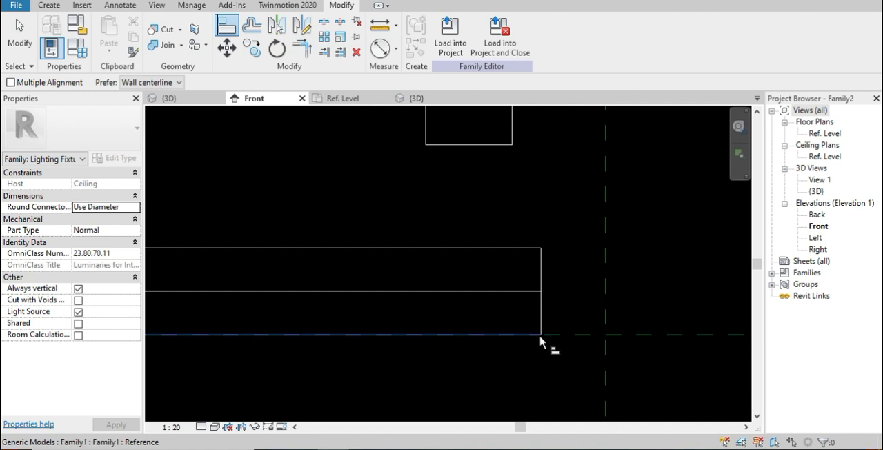
pyautogui.click(541, 333)
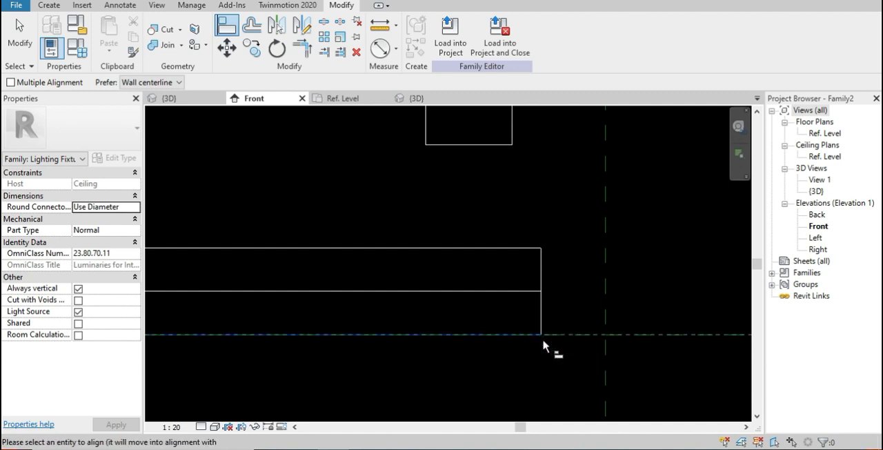
pyautogui.press('Escape')
pyautogui.press('Escape')
pyautogui.press('a')
pyautogui.press('l')
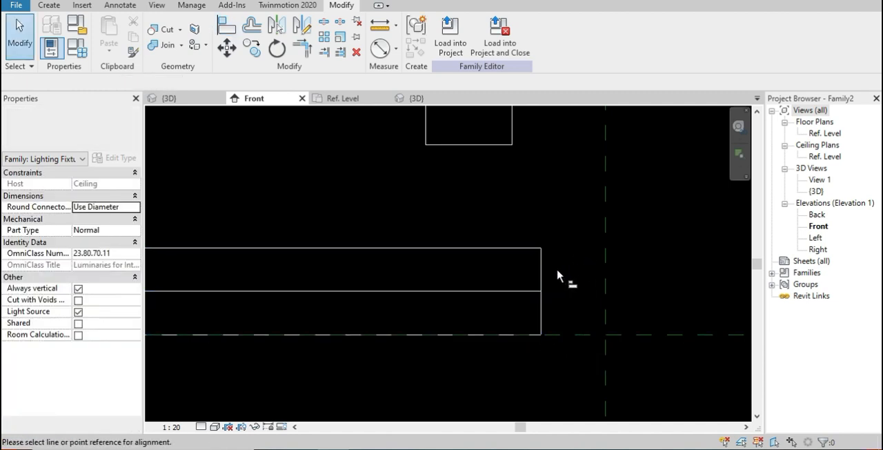
pyautogui.click(605, 257)
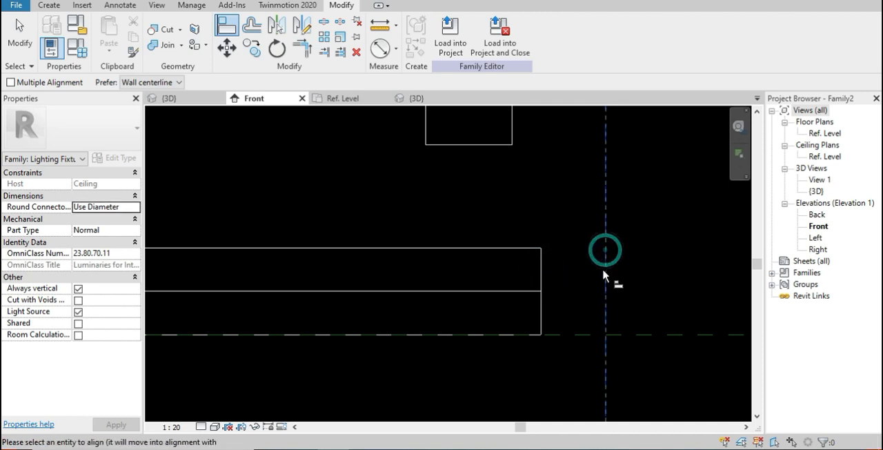
pyautogui.press('Escape')
pyautogui.press('Escape')
# Shift the vertical reference plane to 25 mm from the stem's outer side and retry aligning it with the ring's edge
pyautogui.moveTo(591, 272); pyautogui.dragTo(552, 274)
pyautogui.scroll(-2, 550, 339)
pyautogui.scroll(2, 550, 339)
pyautogui.scroll(-1, 550, 339)
pyautogui.press('Escape')
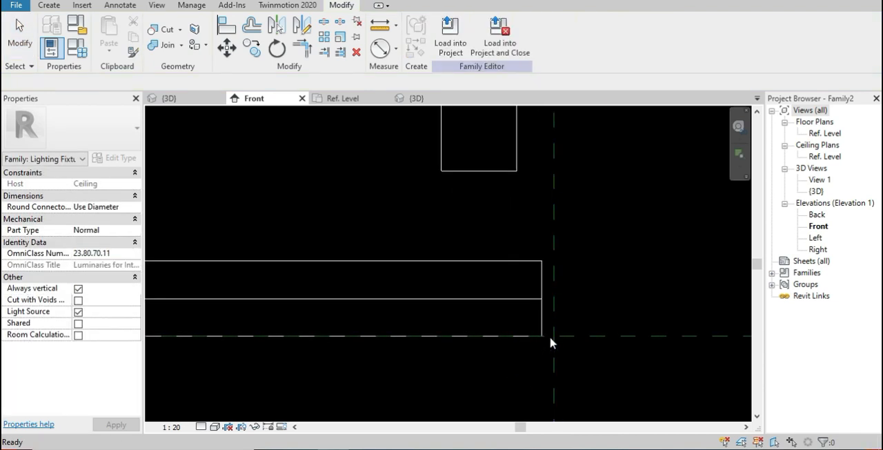
pyautogui.press('a')
pyautogui.press('l')
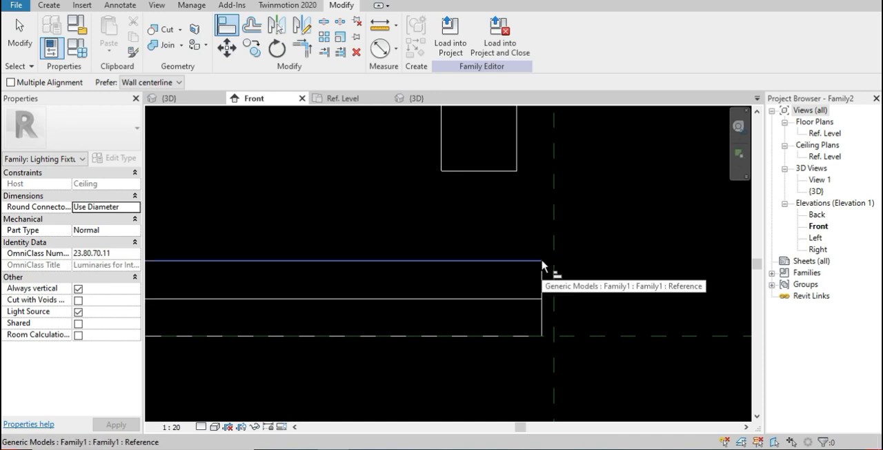
pyautogui.press('Escape')
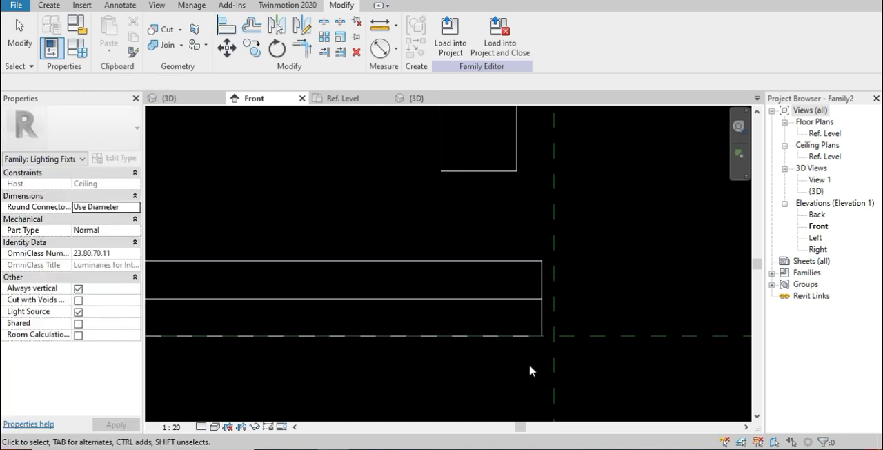
pyautogui.press('l')
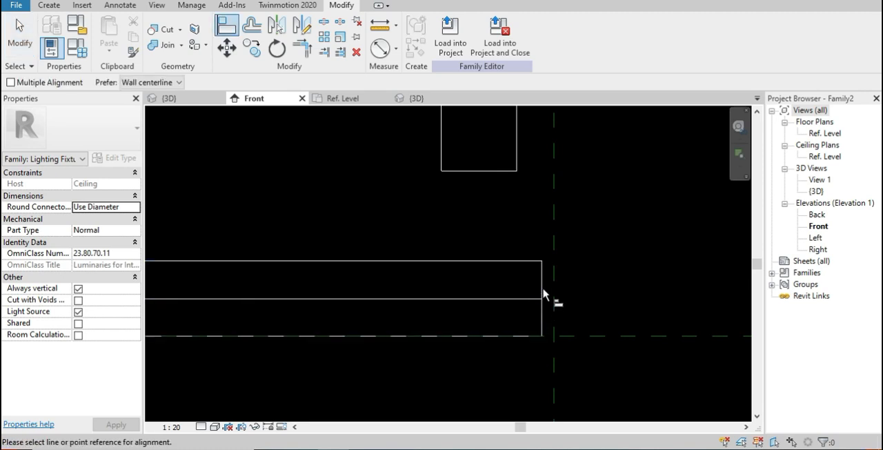
pyautogui.press('Escape')
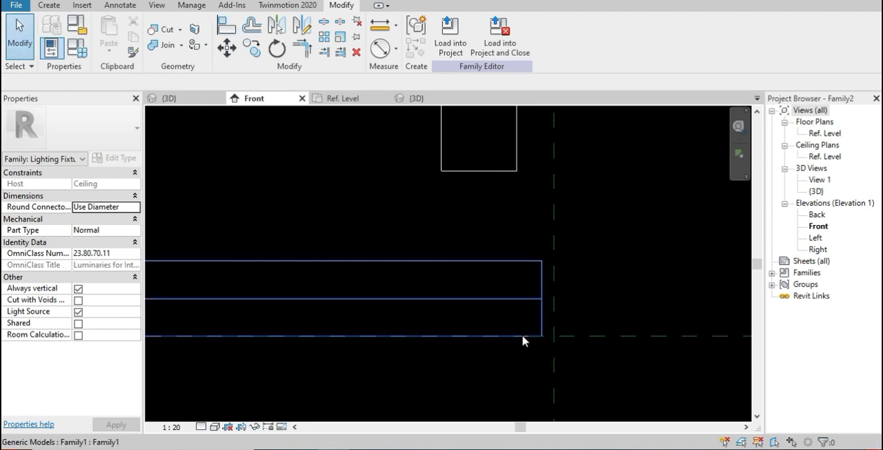
# Move the vertical reference plane exactly onto the ring's outer edge, using the ring's upper corner as the destination
pyautogui.click(554, 274)
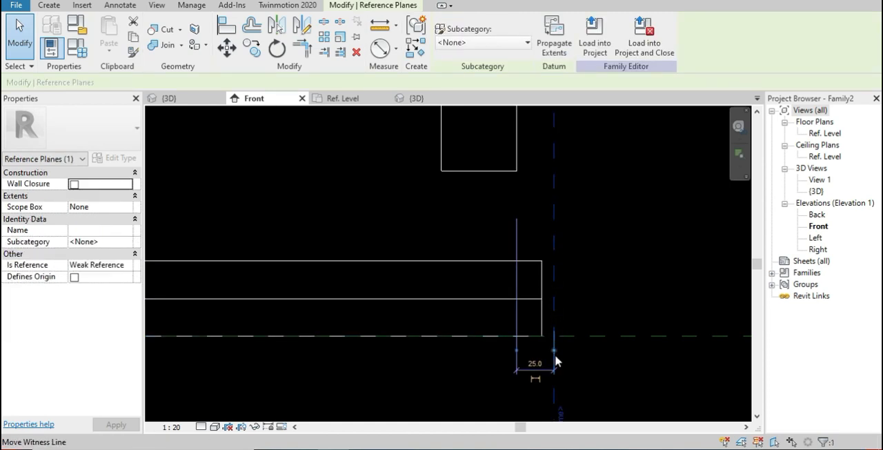
pyautogui.moveTo(543, 294); pyautogui.dragTo(542, 302)
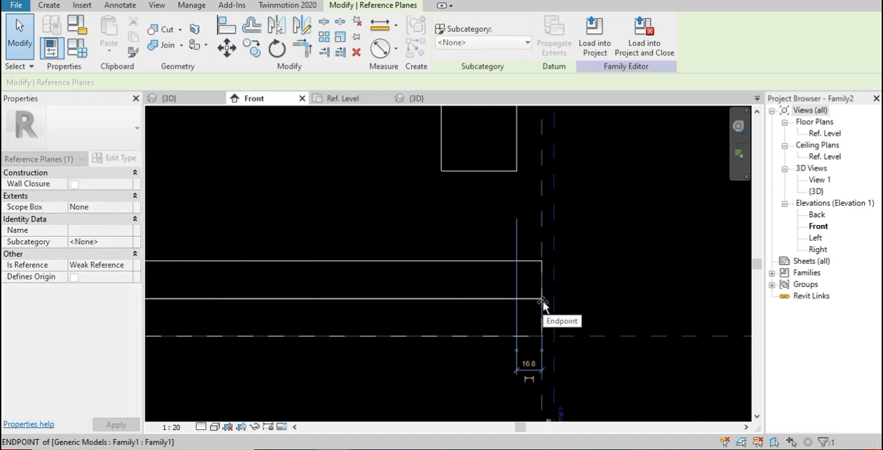
pyautogui.moveTo(555, 304); pyautogui.dragTo(570, 301)
pyautogui.scroll(-3, 569, 301)
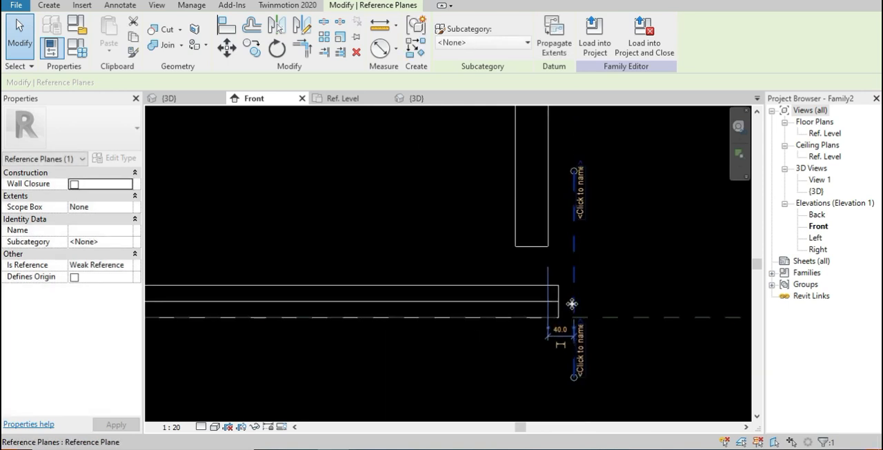
pyautogui.scroll(5, 559, 329)
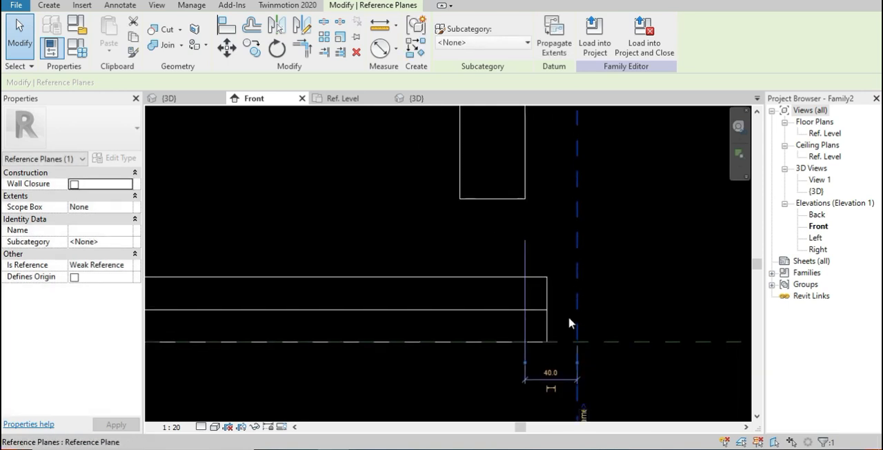
pyautogui.click(229, 46)
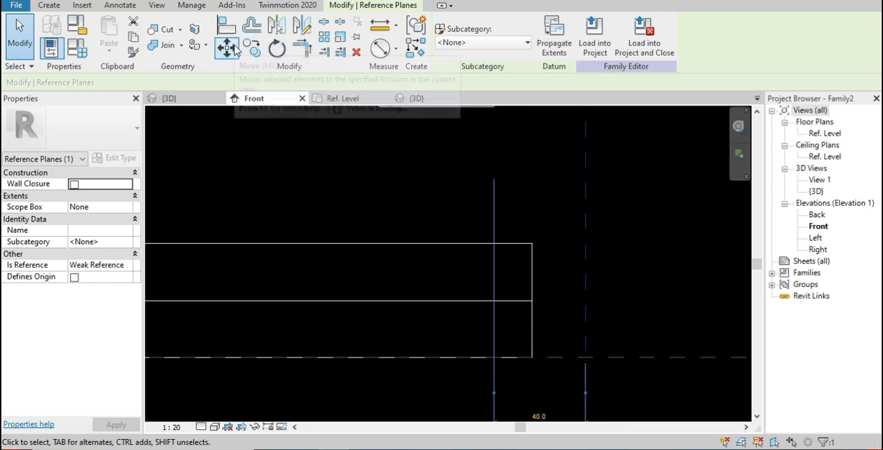
pyautogui.click(585, 245)
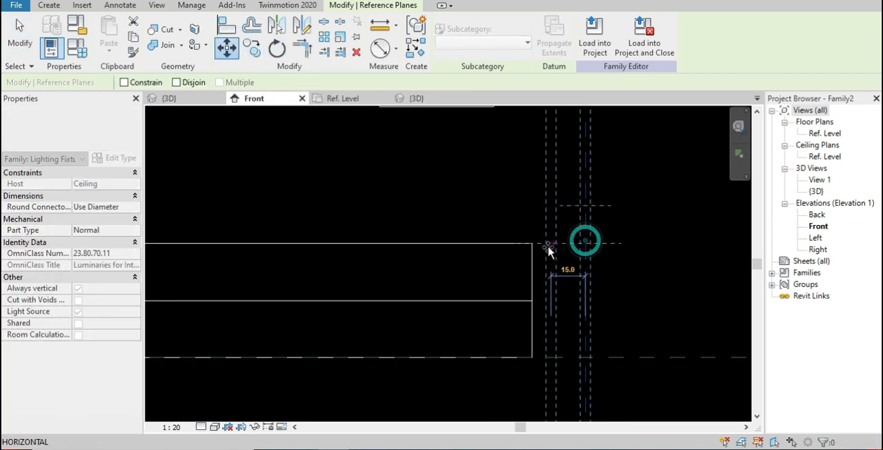
pyautogui.click(533, 246)
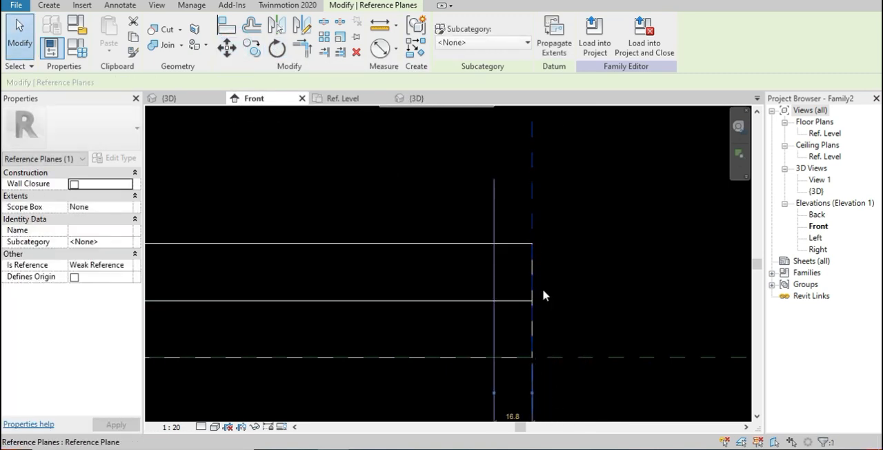
# Try to shift the vertical reference plane outward from the ring's edge to 45 mm from the stem's outer side
pyautogui.moveTo(547, 351); pyautogui.dragTo(563, 257, button='middle')
pyautogui.moveTo(560, 301); pyautogui.dragTo(579, 403, button='middle')
pyautogui.scroll(-2, 576, 361)
pyautogui.moveTo(579, 312); pyautogui.dragTo(587, 284, button='middle')
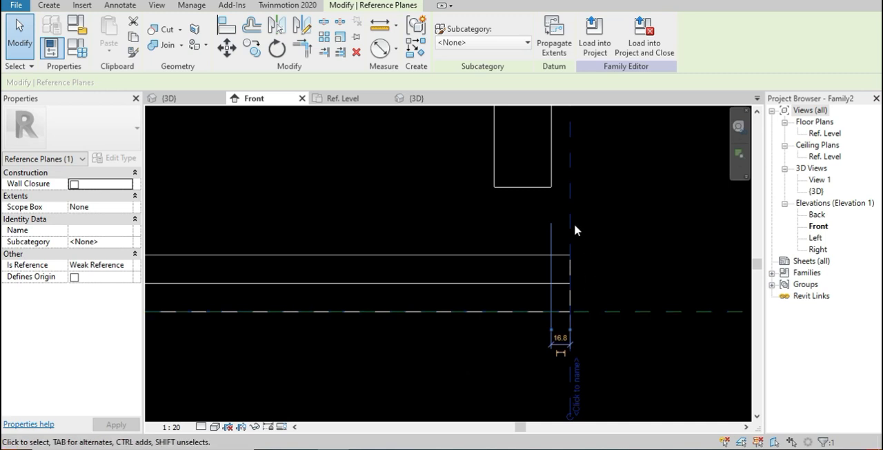
pyautogui.moveTo(584, 219); pyautogui.dragTo(616, 220)
pyautogui.scroll(-2, 633, 281)
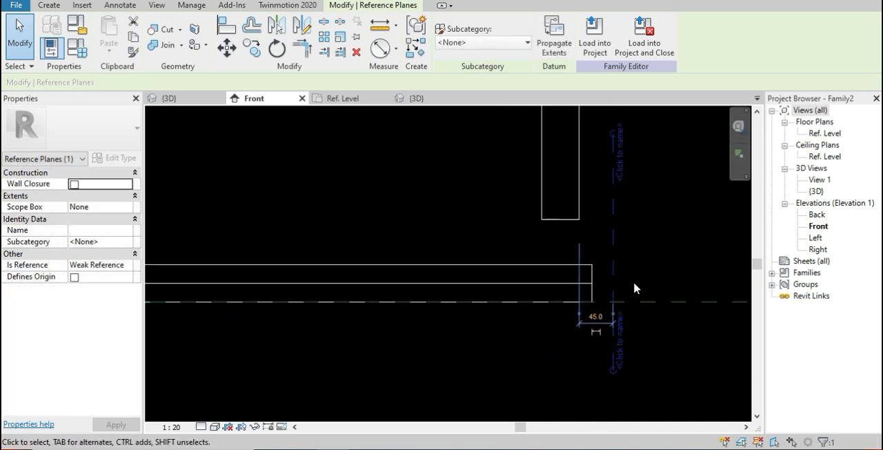
pyautogui.click(633, 282)
pyautogui.scroll(-3, 625, 290)
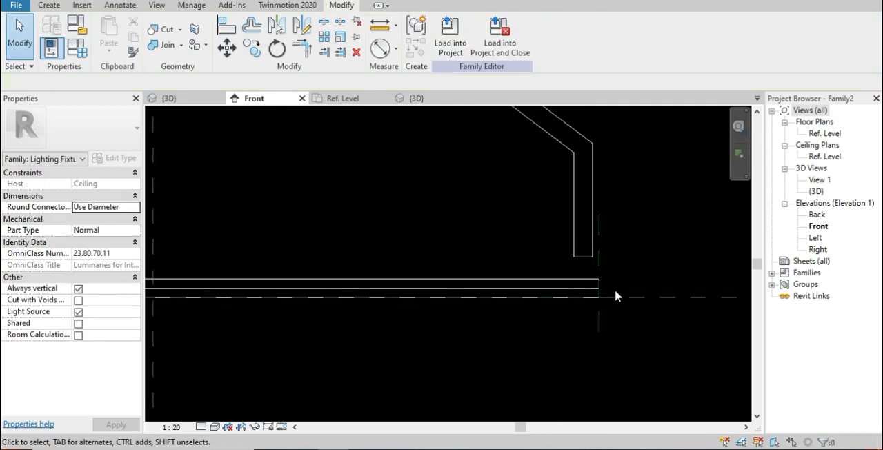
# Dimension the distance between the central vertical reference plane and the plane at the ring's outer edge, and lock it
pyautogui.moveTo(482, 326); pyautogui.dragTo(508, 336, button='middle')
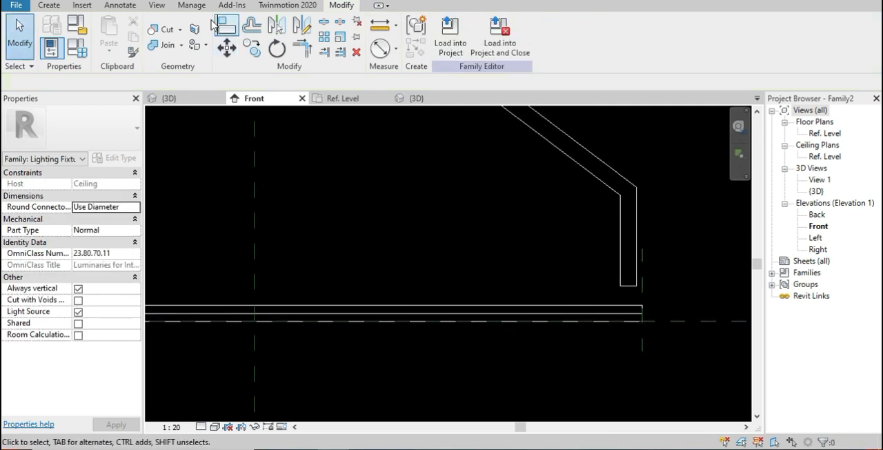
pyautogui.press('d')
pyautogui.press('i')
pyautogui.click(256, 298)
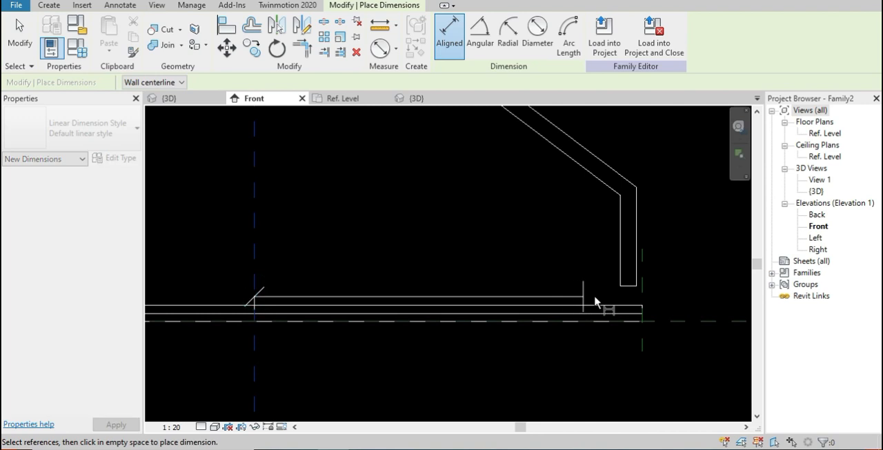
pyautogui.click(642, 295)
pyautogui.click(641, 380)
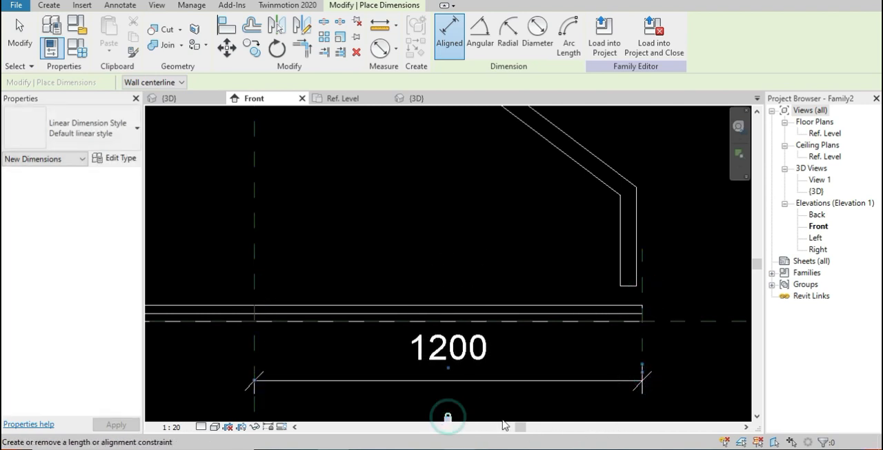
pyautogui.click(641, 278)
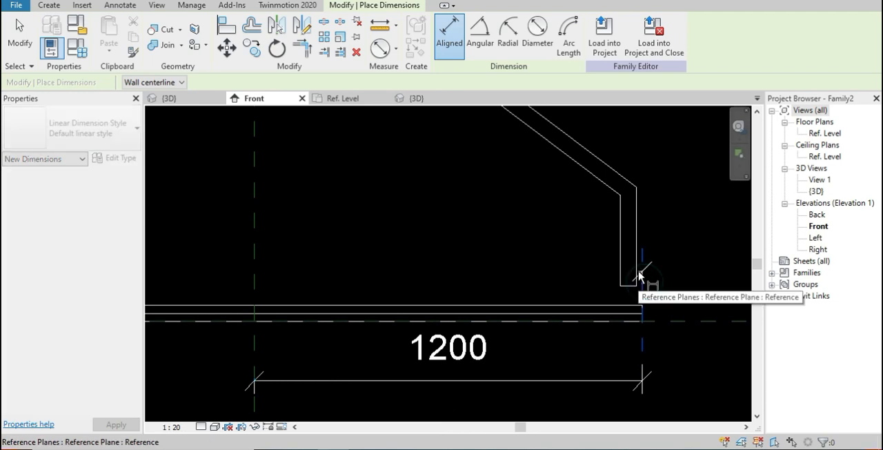
pyautogui.press('Escape')
pyautogui.press('Escape')
# Align the outer side of the arm's lower stem with the vertical reference plane at the ring's outer edge
pyautogui.scroll(5, 650, 278)
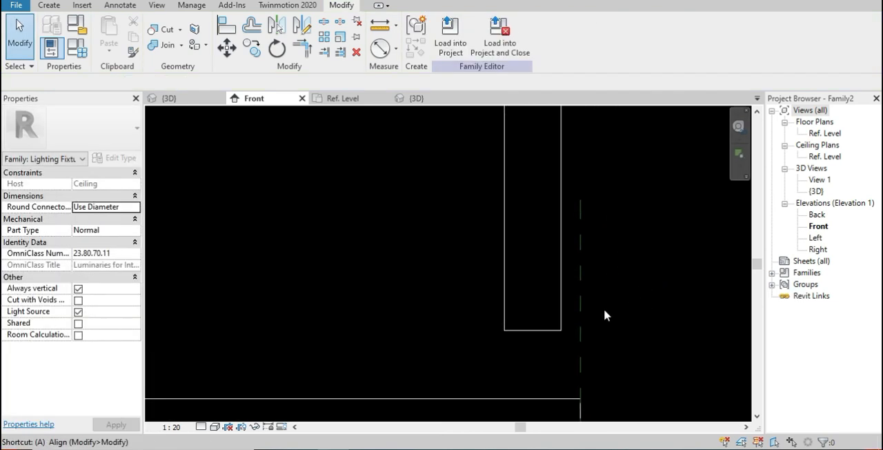
pyautogui.press('l')
pyautogui.click(579, 294)
pyautogui.click(562, 310)
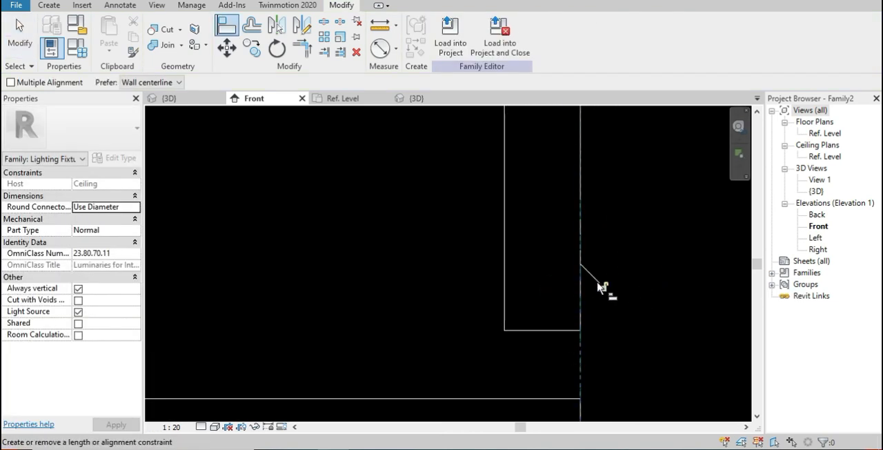
# Try to align the bottom of the arm's stem with the ring's upper edge, and undo that alignment
pyautogui.click(549, 330)
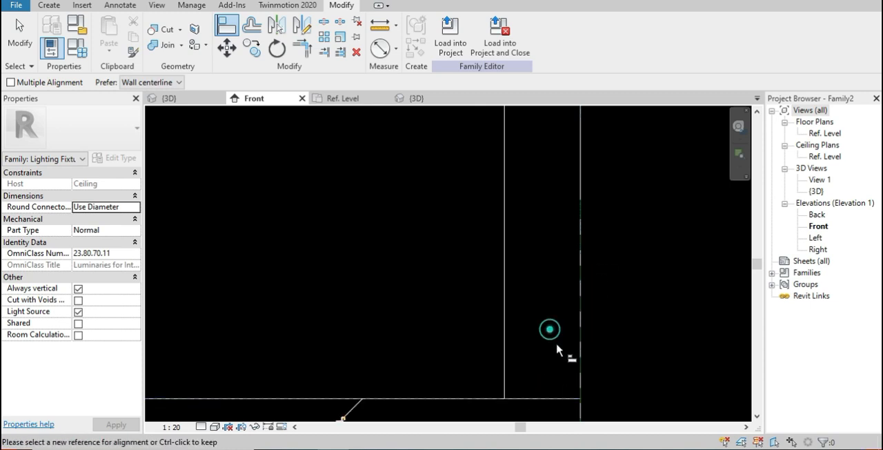
pyautogui.moveTo(566, 367); pyautogui.dragTo(558, 198, button='middle')
pyautogui.press('Escape')
pyautogui.press('Escape')
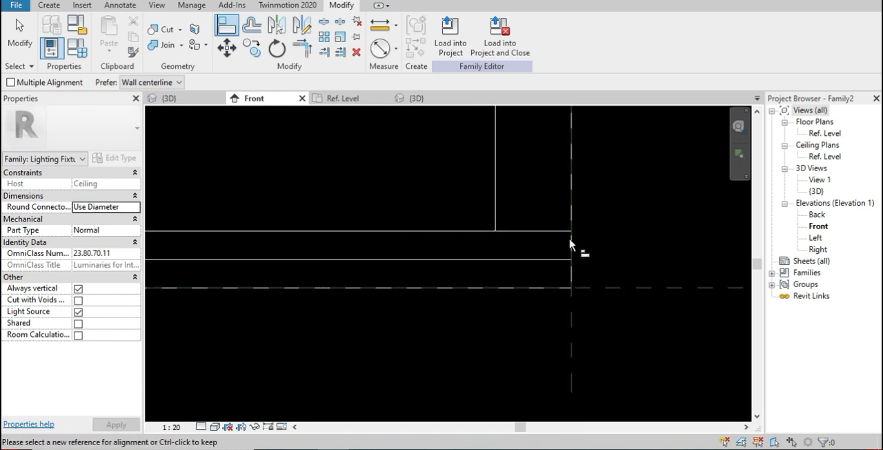
pyautogui.hotkey('ctrl', 'z')
# Align the bottom of the arm's stem with the ring's upper edge and lock the alignment
pyautogui.moveTo(586, 277); pyautogui.dragTo(530, 205, button='middle')
pyautogui.press('a')
pyautogui.press('l')
pyautogui.click(493, 255)
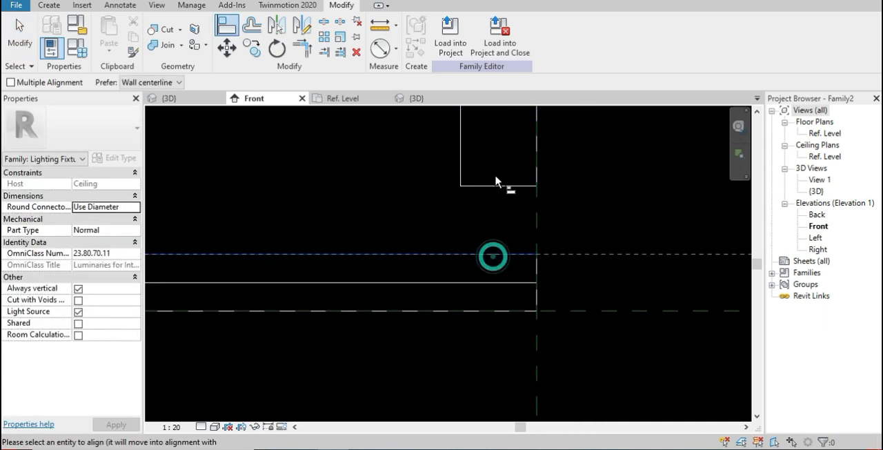
pyautogui.click(493, 185)
pyautogui.click(318, 275)
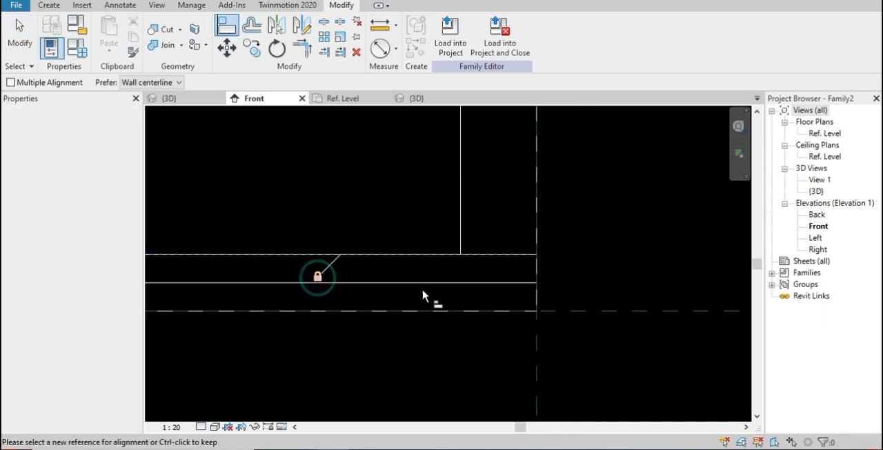
# Try to align the inner side of the arm's upper segment with the central vertical reference plane
pyautogui.moveTo(526, 308); pyautogui.dragTo(545, 365, button='middle')
pyautogui.scroll(2, 566, 277)
pyautogui.scroll(-4, 572, 281)
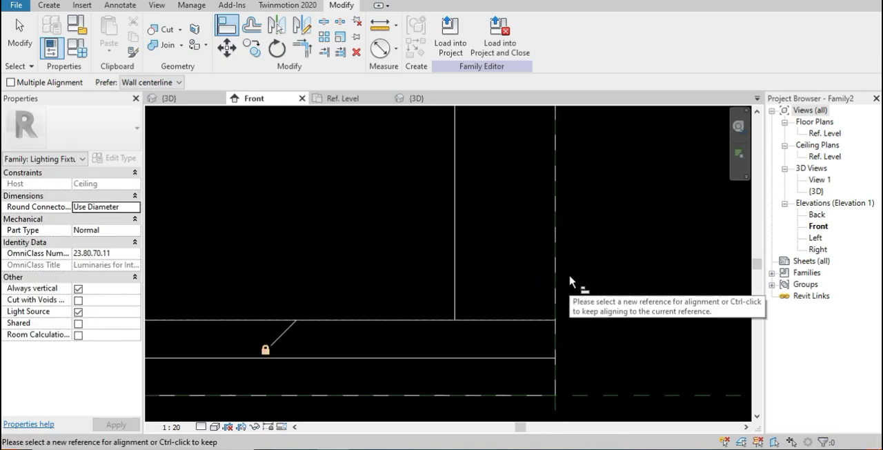
pyautogui.scroll(-5, 576, 281)
pyautogui.scroll(1, 475, 273)
pyautogui.moveTo(475, 274); pyautogui.dragTo(520, 414, button='middle')
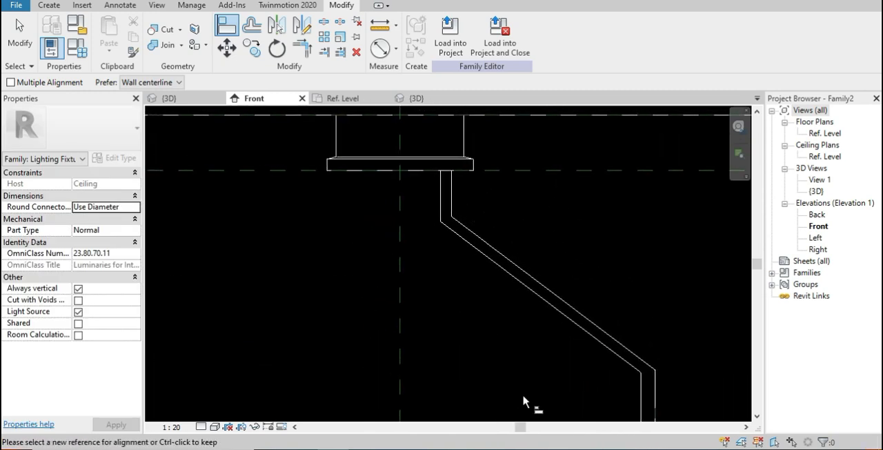
pyautogui.click(405, 227)
pyautogui.click(447, 204)
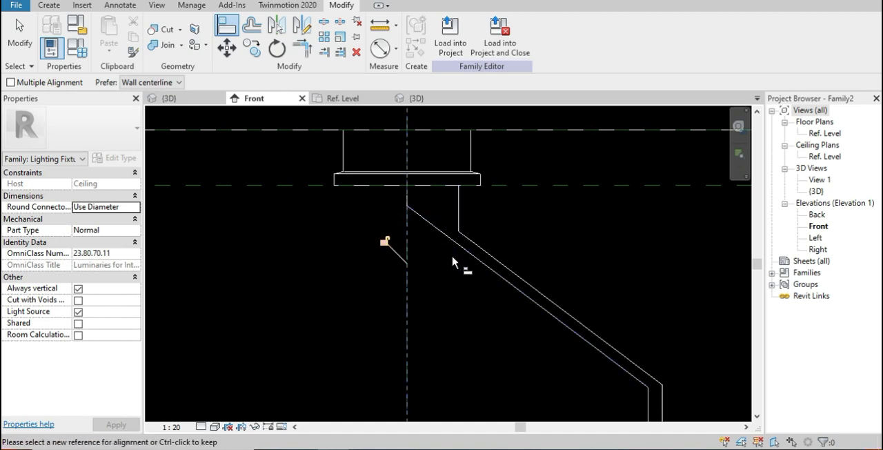
pyautogui.press('Escape')
pyautogui.press('Escape')
# Try to pull the inner side of the arm's upper segment toward the central vertical reference plane by hand
pyautogui.scroll(2, 445, 195)
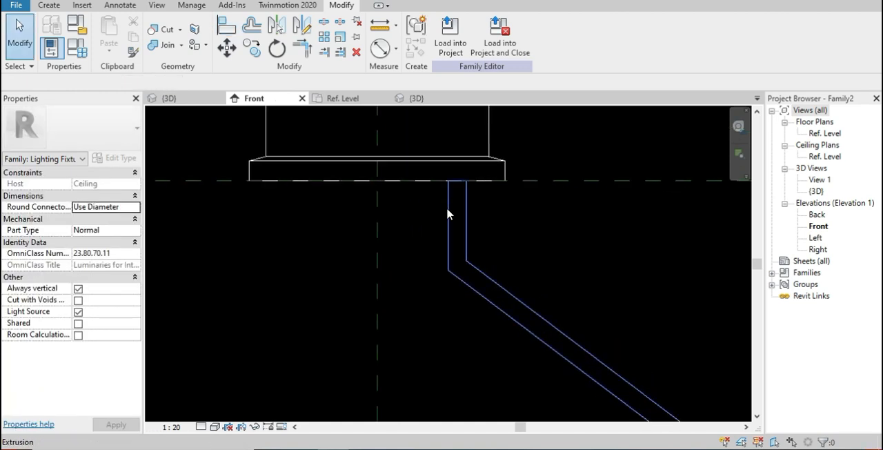
pyautogui.click(450, 209)
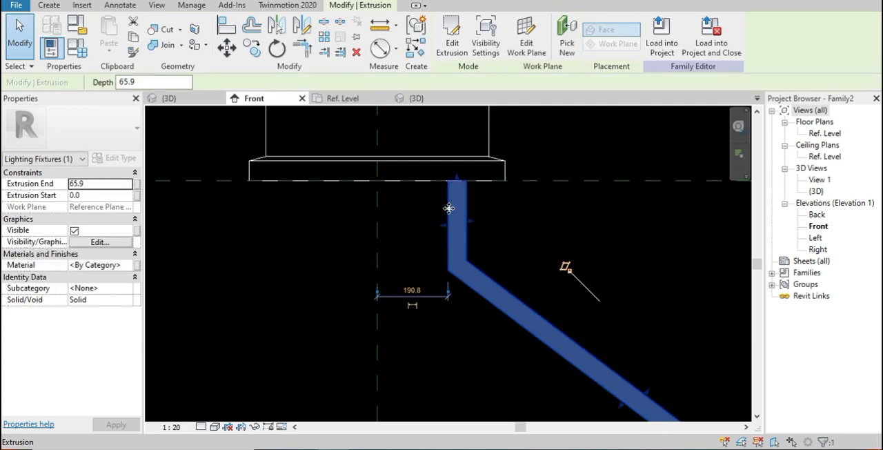
pyautogui.moveTo(441, 209); pyautogui.dragTo(391, 207)
pyautogui.scroll(3, 381, 224)
pyautogui.press('Escape')
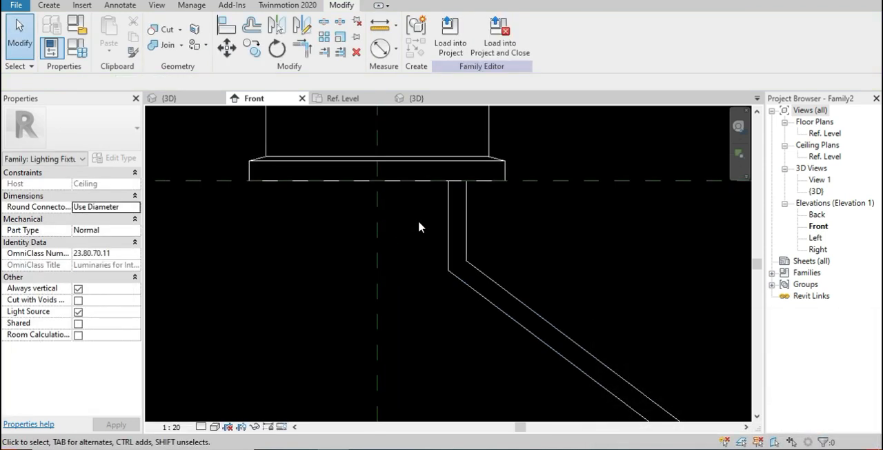
pyautogui.scroll(-1, 410, 223)
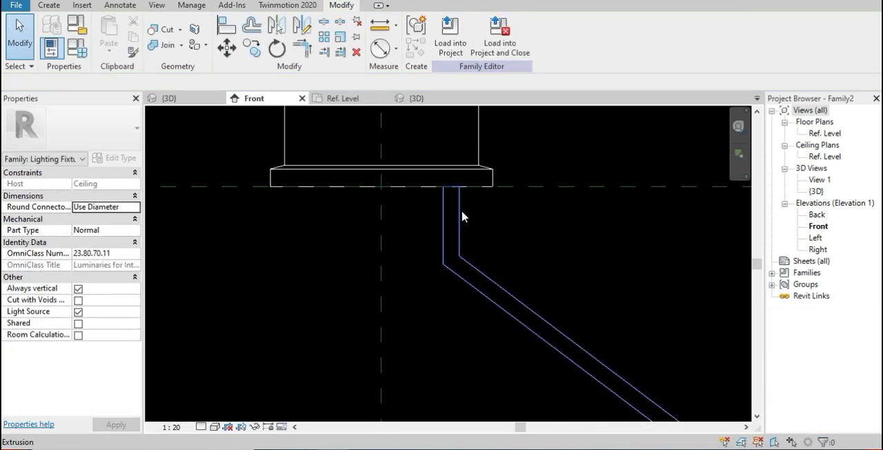
pyautogui.moveTo(459, 225); pyautogui.dragTo(465, 198, button='middle')
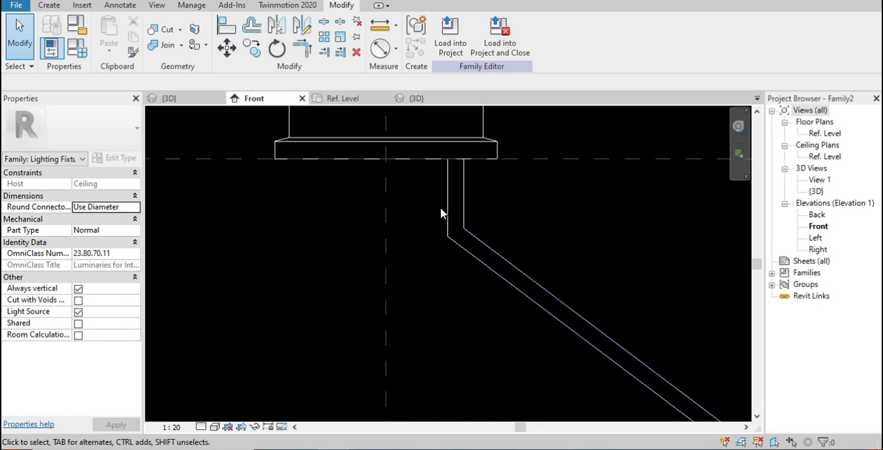
# Align the inner side of the arm's upper segment exactly to the central vertical reference plane beneath the ceiling body
pyautogui.press('a')
pyautogui.press('l')
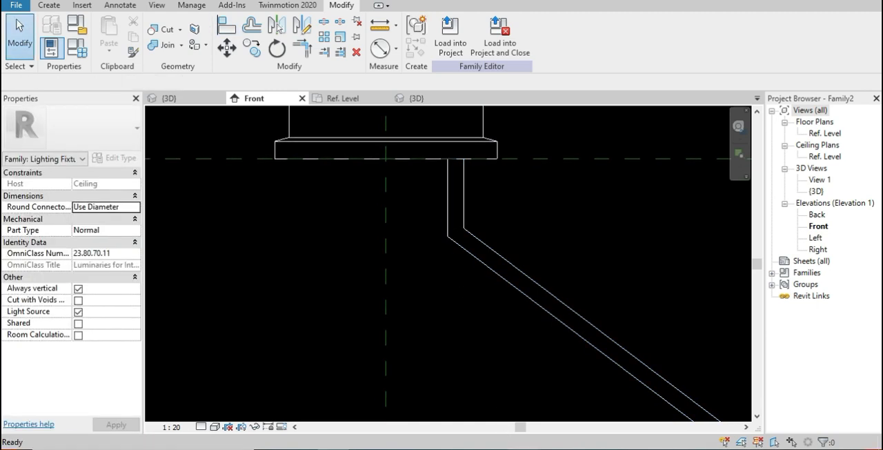
pyautogui.hotkey('alt', 'Tab')
pyautogui.hotkey('alt', 'Tab')
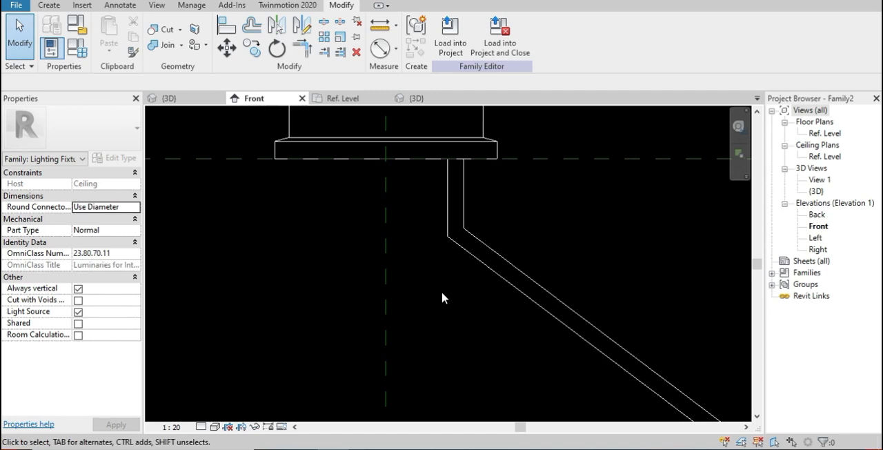
pyautogui.press('a')
pyautogui.press('l')
pyautogui.click(385, 203)
pyautogui.click(445, 201)
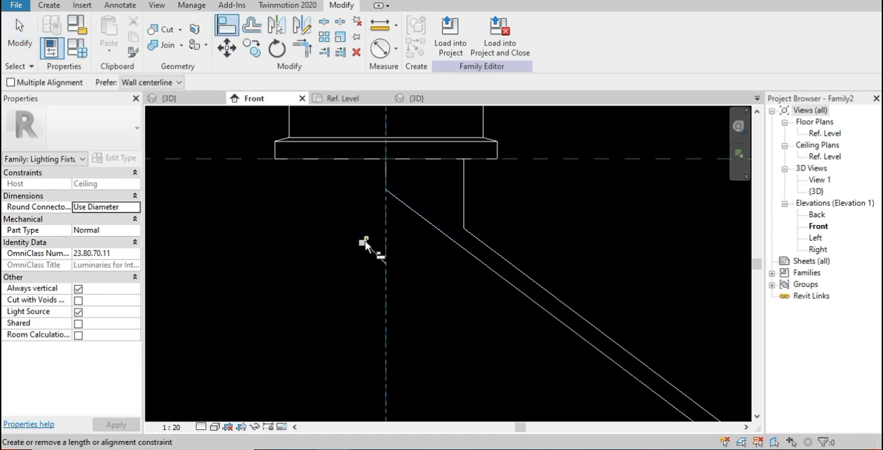
pyautogui.press('Escape')
pyautogui.press('Escape')
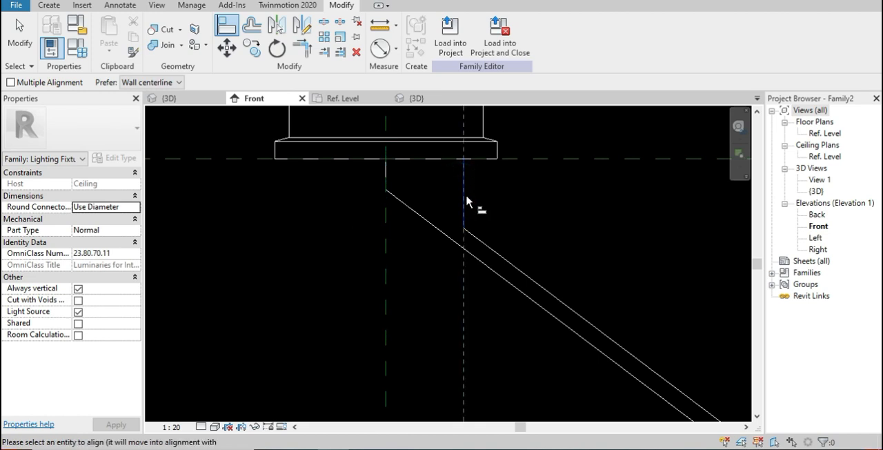
# Pull the outer side of the arm's upper segment inward to 60 mm from the central vertical reference plane
pyautogui.click(464, 186)
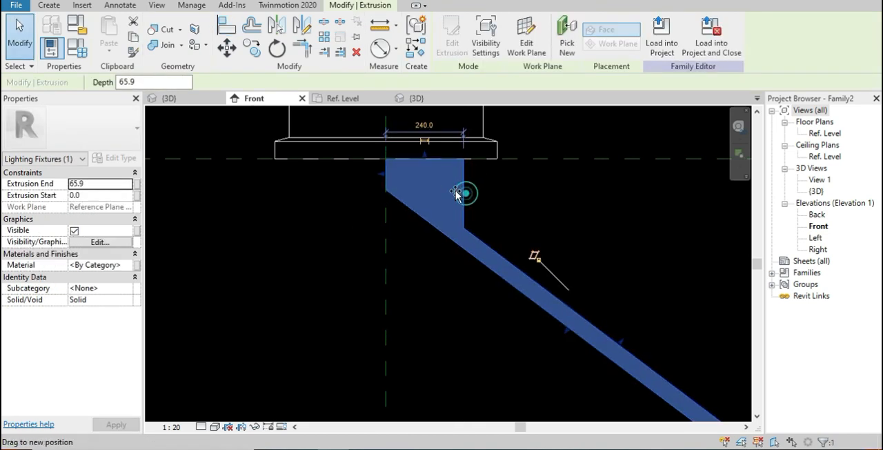
pyautogui.moveTo(431, 186); pyautogui.dragTo(404, 179)
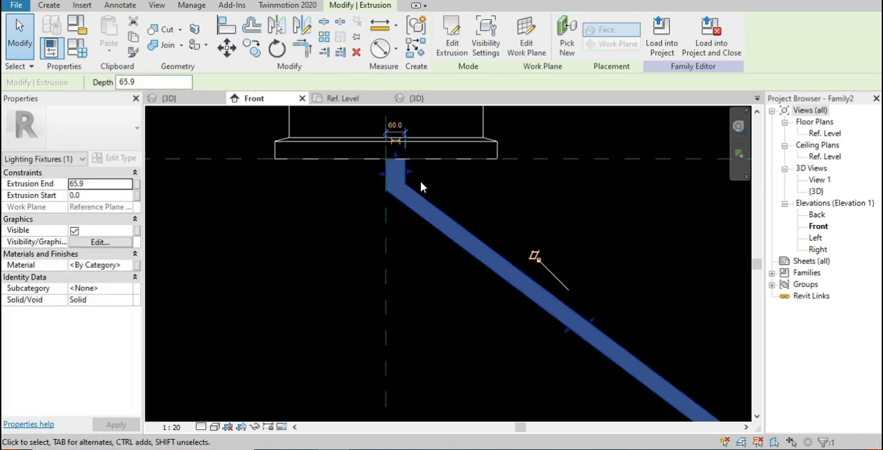
pyautogui.moveTo(425, 174); pyautogui.dragTo(477, 247, button='middle')
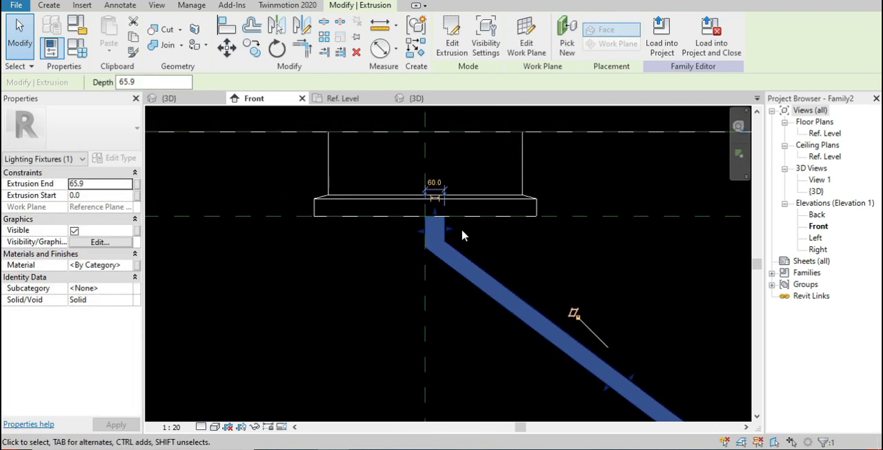
pyautogui.scroll(2, 453, 227)
pyautogui.scroll(-1, 453, 227)
pyautogui.scroll(2, 453, 227)
pyautogui.moveTo(454, 230); pyautogui.dragTo(485, 260, button='middle')
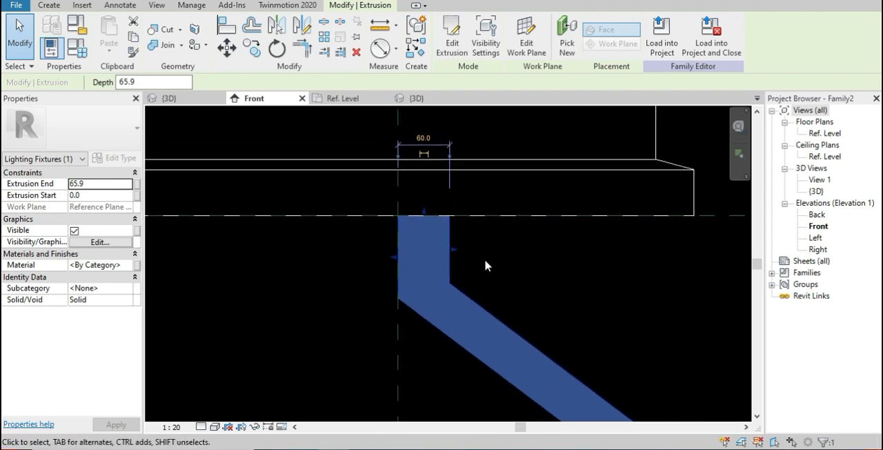
# Draw a short vertical reference plane along the upper segment's outer side, from its bend to just above the ceiling body's underside
pyautogui.click(484, 259)
pyautogui.press('r')
pyautogui.press('o')
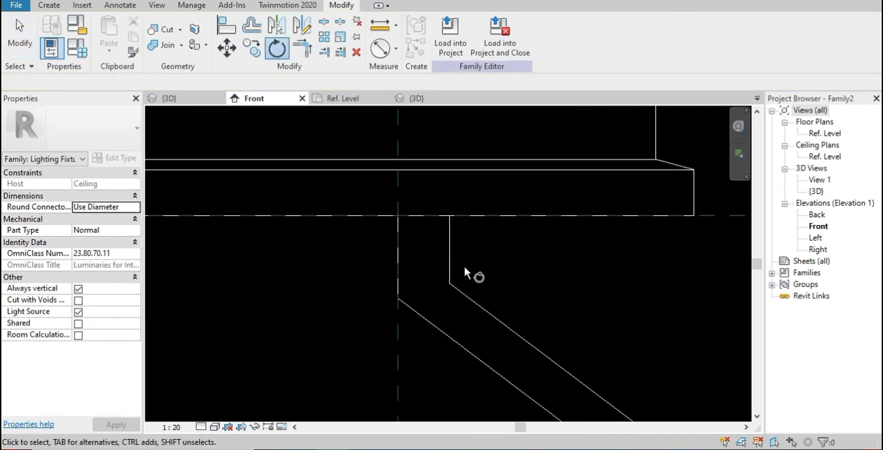
pyautogui.press('Escape')
pyautogui.press('r')
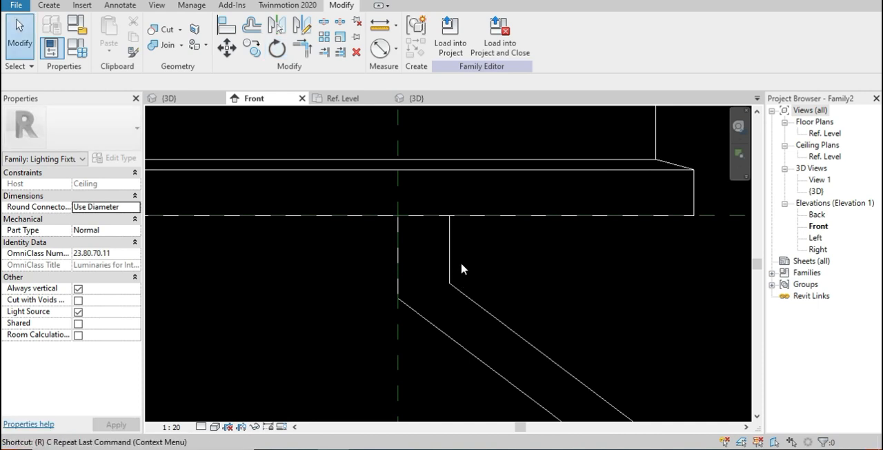
pyautogui.press('p')
pyautogui.click(449, 283)
pyautogui.click(449, 183)
pyautogui.press('Escape')
pyautogui.press('Escape')
# Temporarily hide the revolved ceiling body and select the short vertical reference plane on the arm's outer side
pyautogui.click(450, 197)
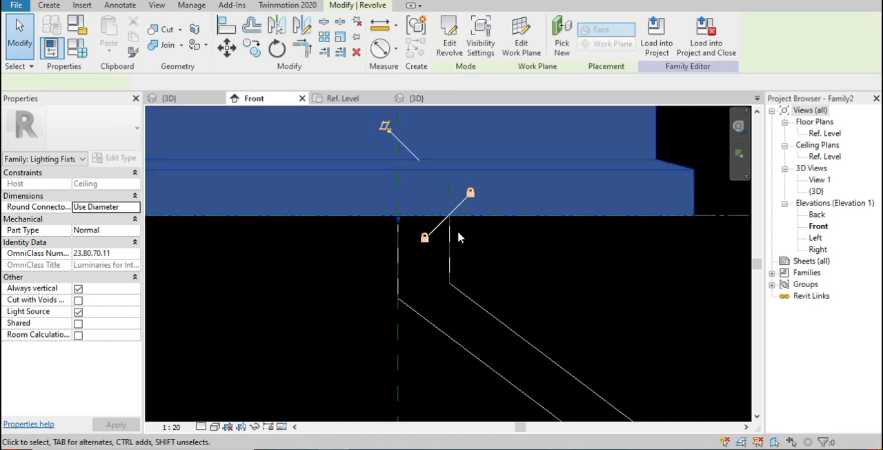
pyautogui.click(458, 236)
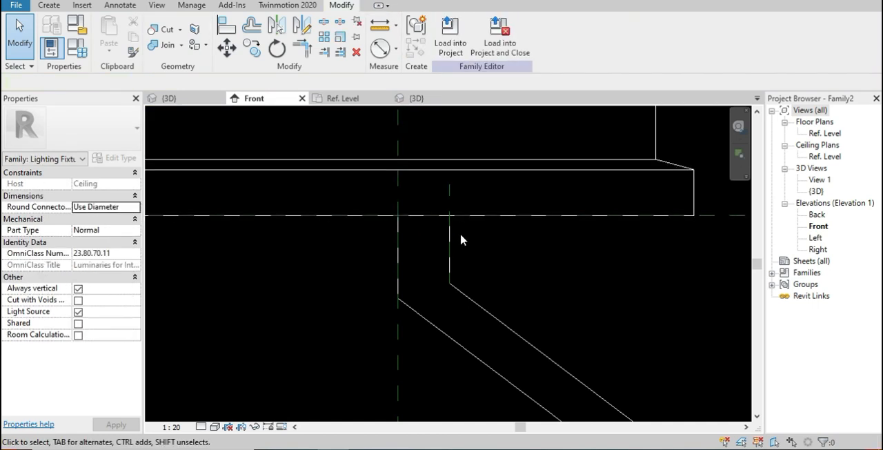
pyautogui.click(460, 173)
pyautogui.press('h')
pyautogui.press('c')
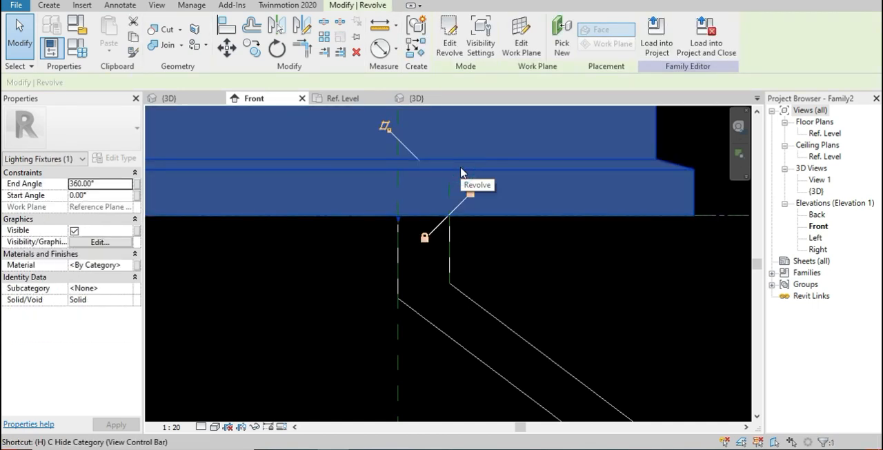
pyautogui.click(448, 199)
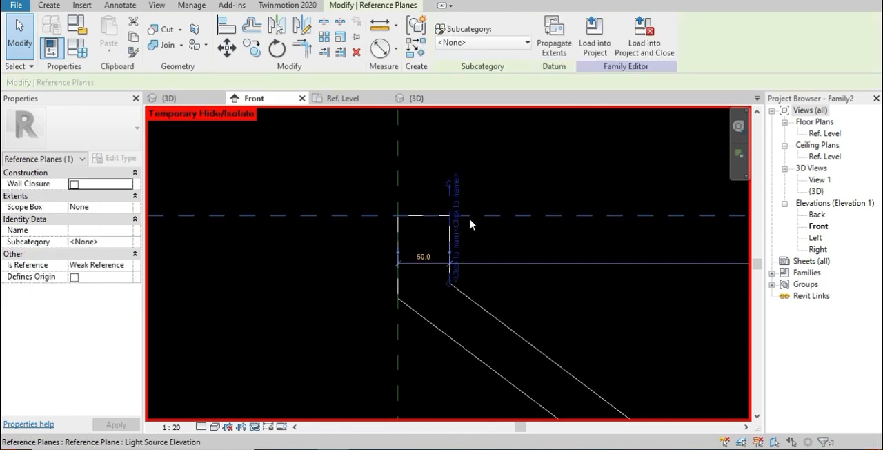
# Align the outer side of the arm's upper segment to the short vertical reference plane and lock the alignment
pyautogui.scroll(3, 450, 238)
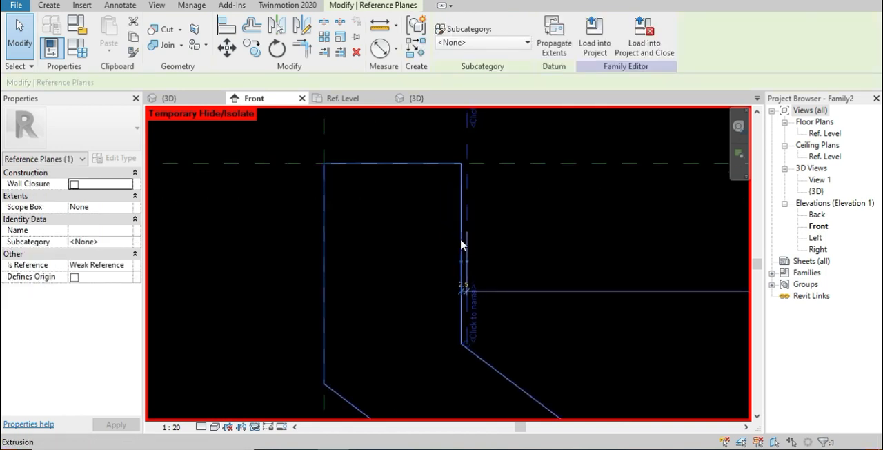
pyautogui.press('Escape')
pyautogui.press('a')
pyautogui.press('l')
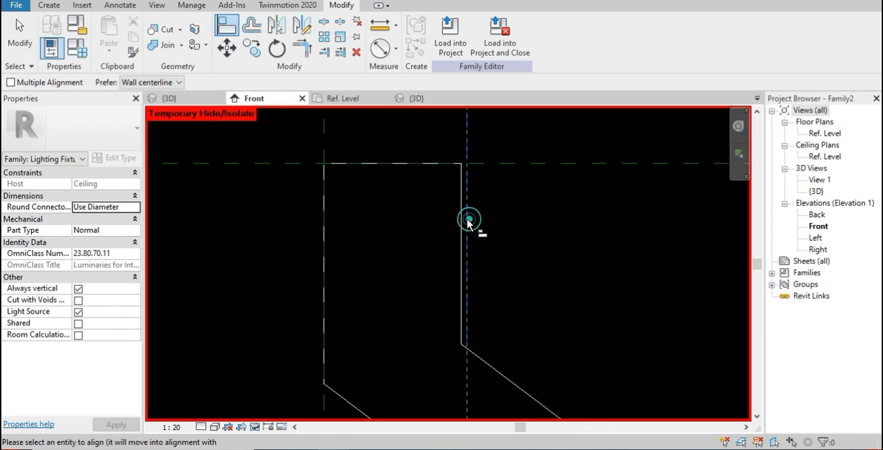
pyautogui.click(468, 220)
pyautogui.click(462, 234)
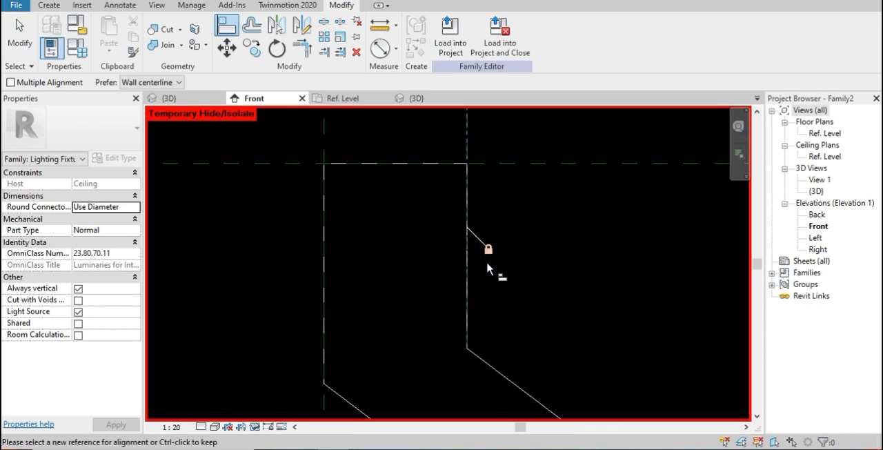
pyautogui.scroll(-4, 455, 250)
pyautogui.press('Escape')
pyautogui.press('Escape')
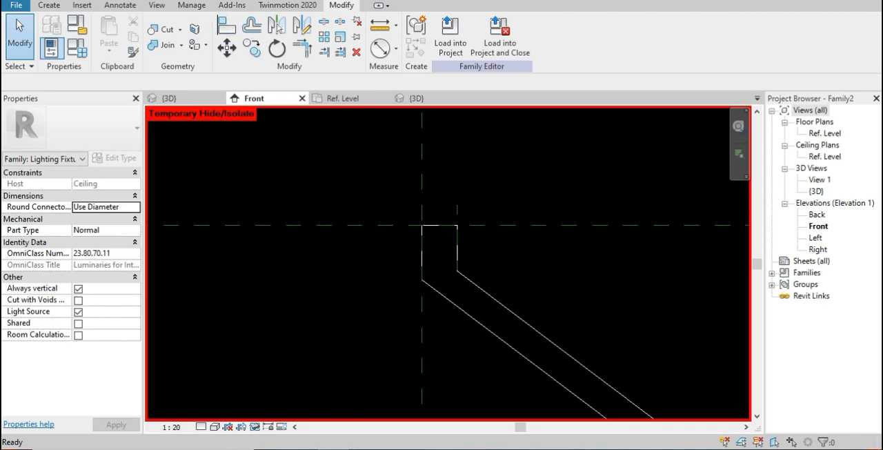
# Dimension the distance between the short vertical reference plane and the central vertical plane, and lock the dimension
pyautogui.press('d')
pyautogui.press('i')
pyautogui.click(456, 209)
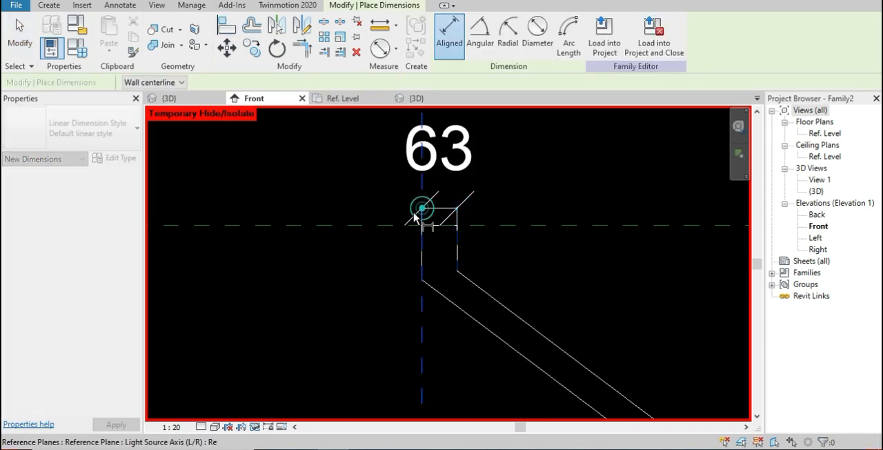
pyautogui.click(422, 205)
pyautogui.click(440, 332)
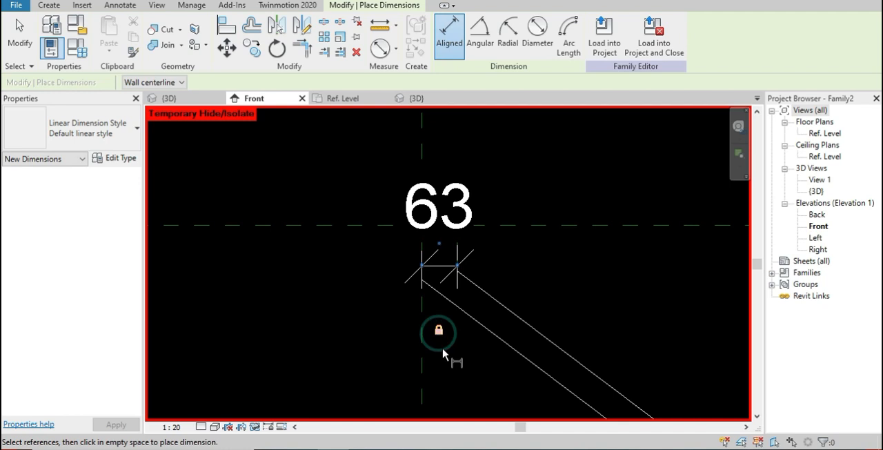
pyautogui.press('Escape')
pyautogui.press('Escape')
# Move the locked arm-width dimension up above the top end of the arm
pyautogui.click(440, 267)
pyautogui.moveTo(440, 267); pyautogui.dragTo(435, 198)
pyautogui.click(502, 275)
# Reset the temporary hide/isolate in the front view to bring back the revolved ceiling body
pyautogui.scroll(-7, 507, 267)
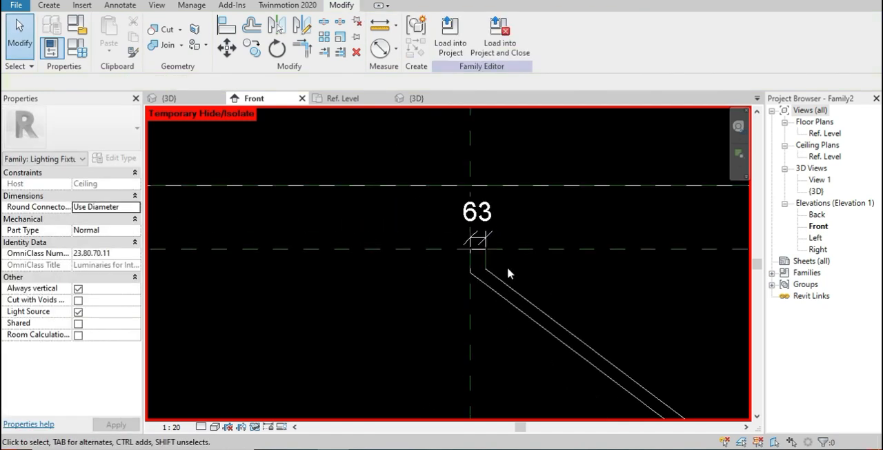
pyautogui.moveTo(523, 269); pyautogui.dragTo(511, 268, button='middle')
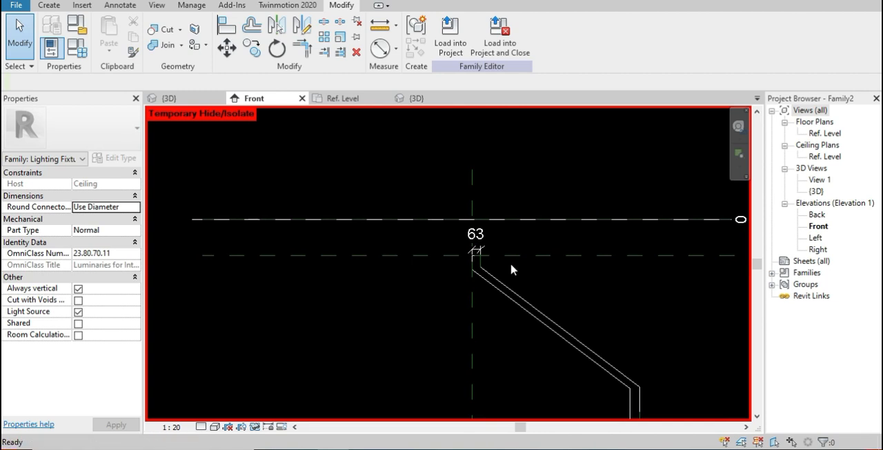
pyautogui.press('h')
pyautogui.press('r')
pyautogui.scroll(1, 549, 275)
pyautogui.moveTo(589, 264); pyautogui.dragTo(438, 212, button='middle')
pyautogui.scroll(1, 442, 213)
pyautogui.scroll(-3, 456, 226)
pyautogui.scroll(-3, 461, 232)
pyautogui.scroll(2, 507, 288)
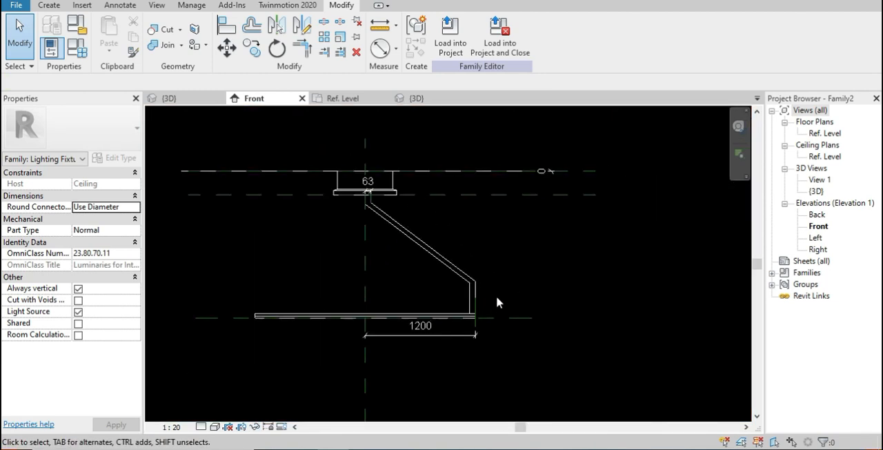
pyautogui.scroll(2, 491, 303)
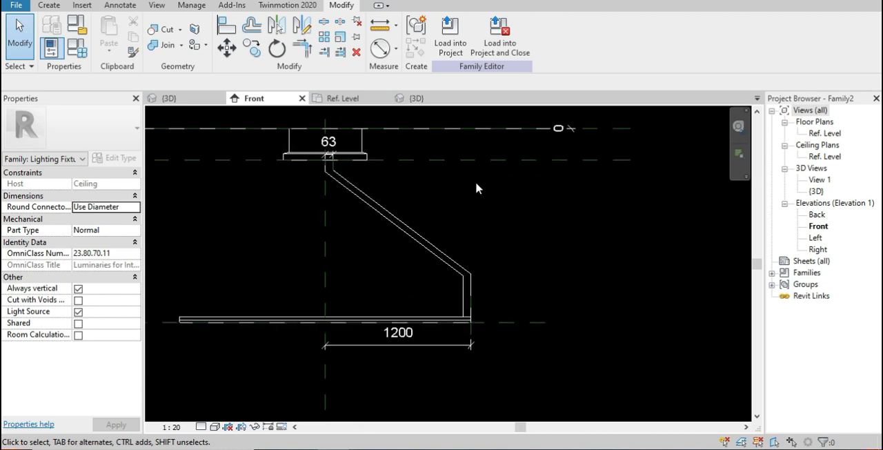
# Examine the arm, ring and ceiling body in the 3D and plan views against the VONN product photo in the browser
pyautogui.click(276, 28)
pyautogui.click(422, 98)
pyautogui.scroll(-4, 519, 294)
pyautogui.keyDown('shift'); pyautogui.moveTo(522, 314); pyautogui.dragTo(736, 359, button='middle'); pyautogui.keyUp('shift')
pyautogui.keyDown('shift'); pyautogui.moveTo(400, 362); pyautogui.dragTo(551, 227, button='middle'); pyautogui.keyUp('shift')
pyautogui.keyDown('shift'); pyautogui.moveTo(422, 391); pyautogui.dragTo(427, 231, button='middle'); pyautogui.keyUp('shift')
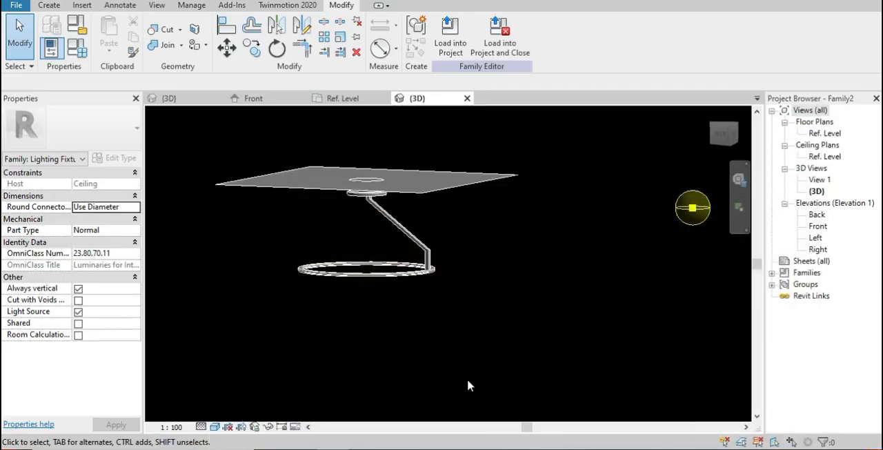
pyautogui.keyDown('shift'); pyautogui.moveTo(467, 379); pyautogui.dragTo(473, 258, button='middle'); pyautogui.keyUp('shift')
pyautogui.keyDown('shift'); pyautogui.moveTo(435, 319); pyautogui.dragTo(429, 375, button='middle'); pyautogui.keyUp('shift')
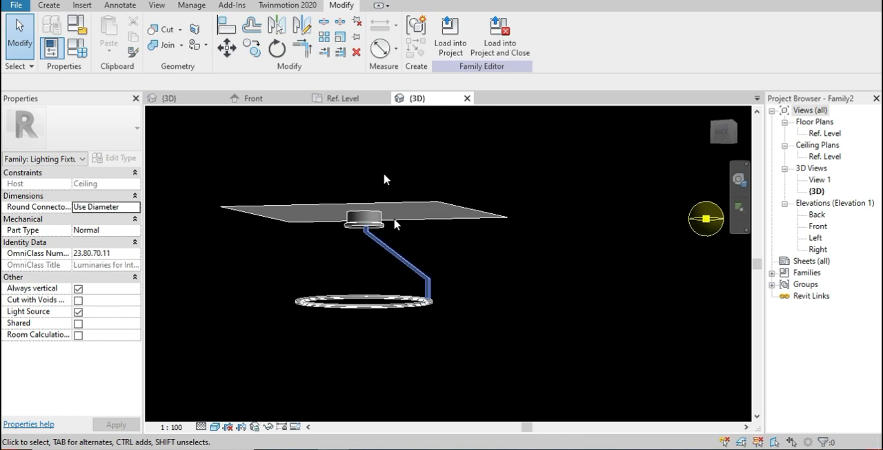
pyautogui.click(343, 98)
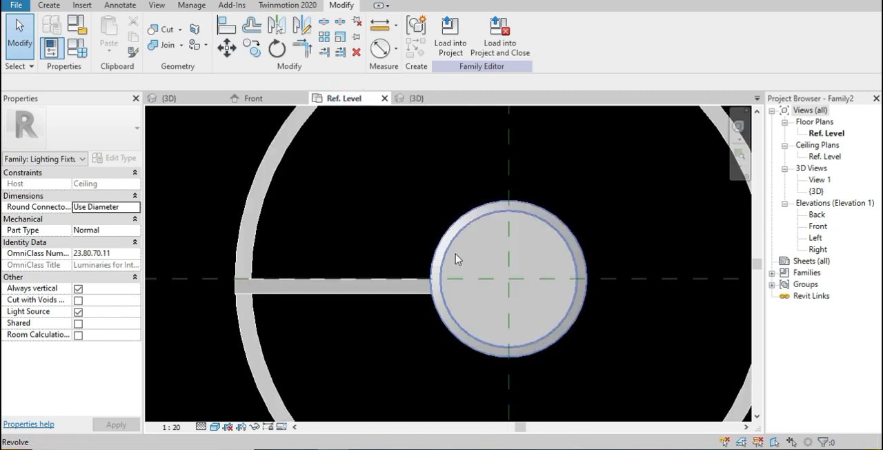
# In the front view, dimension the vertical distance between the reference planes at the ceiling body's underside and the ring
pyautogui.click(254, 98)
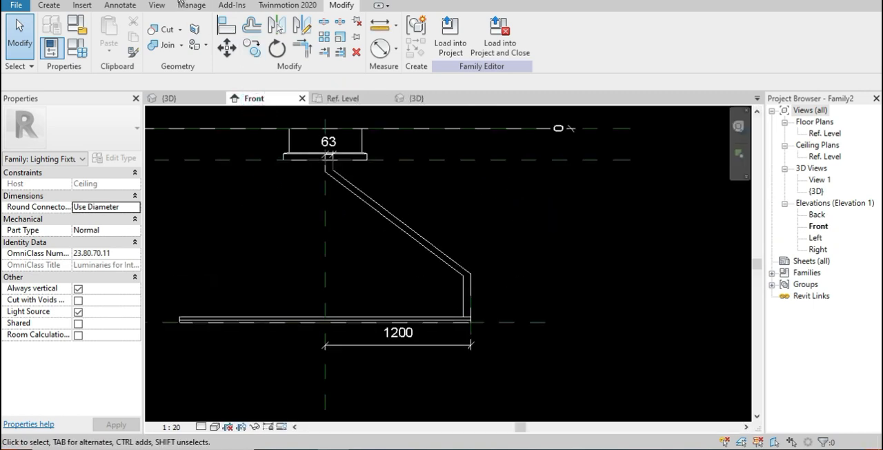
pyautogui.press('d')
pyautogui.press('i')
pyautogui.click(511, 160)
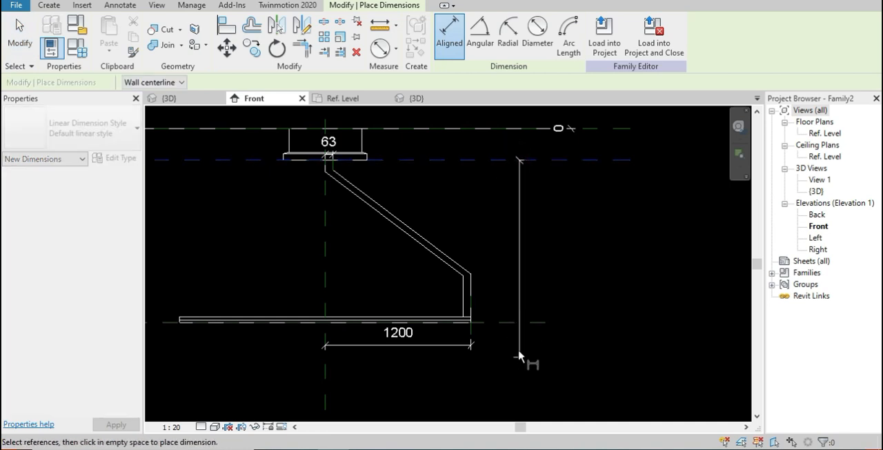
pyautogui.click(517, 322)
pyautogui.click(543, 363)
pyautogui.press('Escape')
pyautogui.press('Escape')
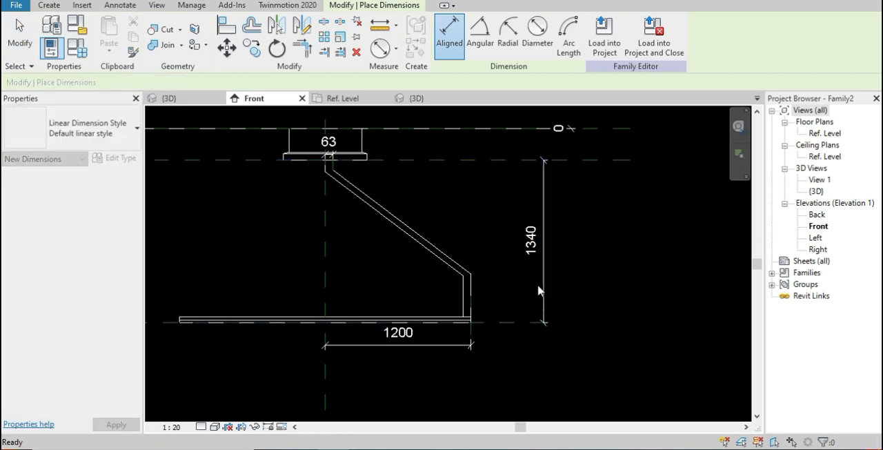
# Create a new instance family parameter to label the vertical dimension between the ceiling body and the ring
pyautogui.click(545, 288)
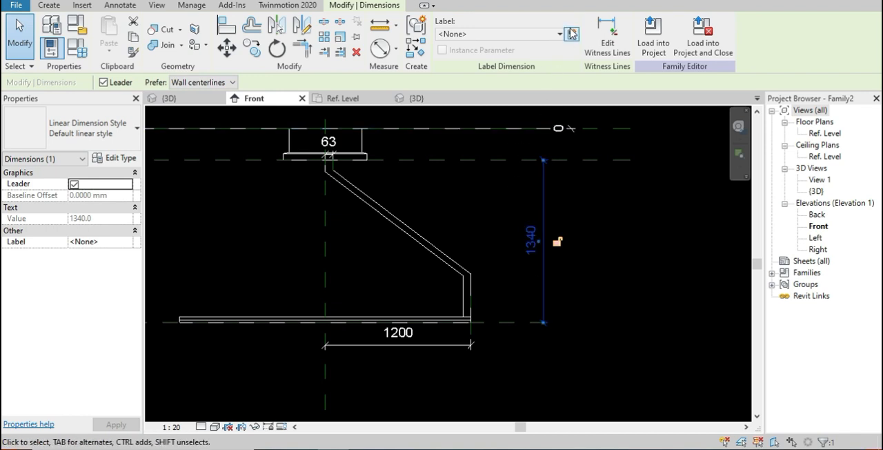
pyautogui.click(572, 33)
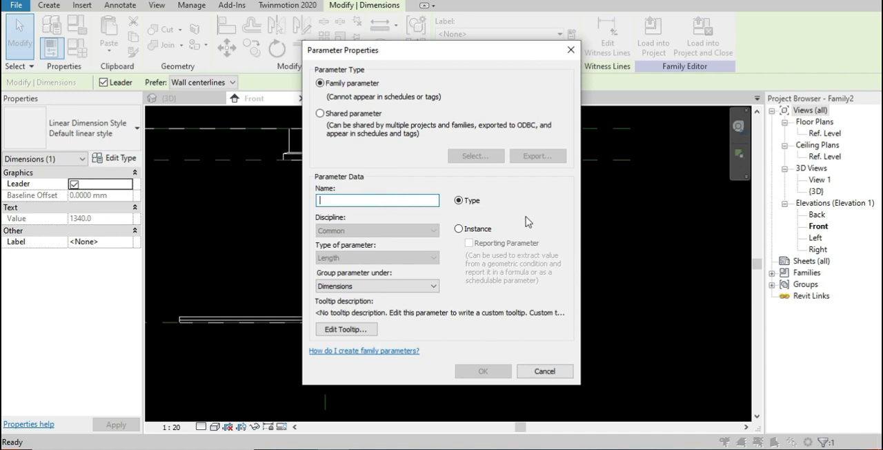
pyautogui.click(458, 230)
pyautogui.click(367, 201)
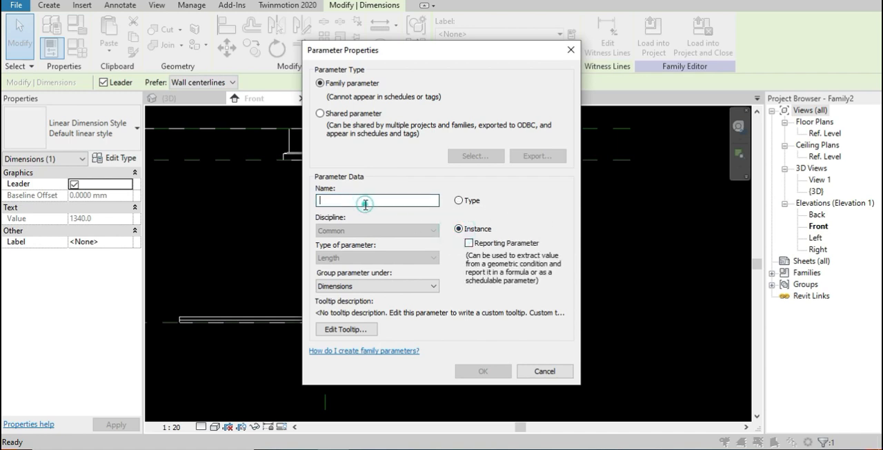
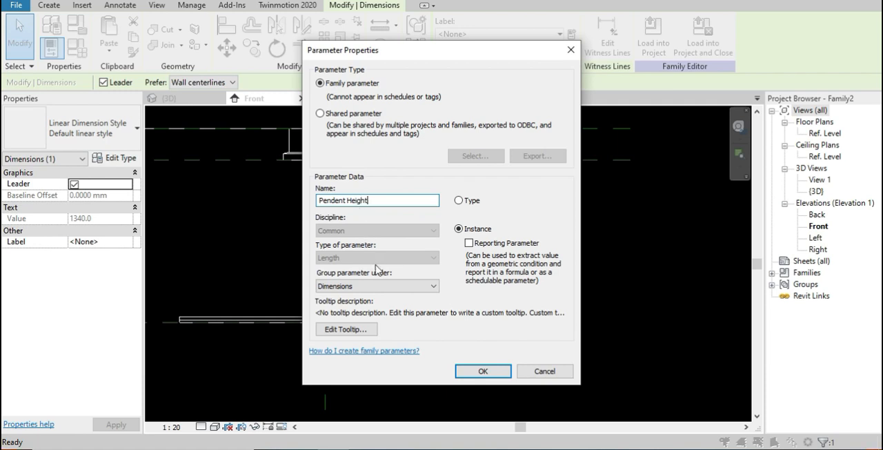
# Confirm the instance parameter named Pendent Height grouped under Dimensions, and set its value to 1500
pyautogui.click(483, 371)
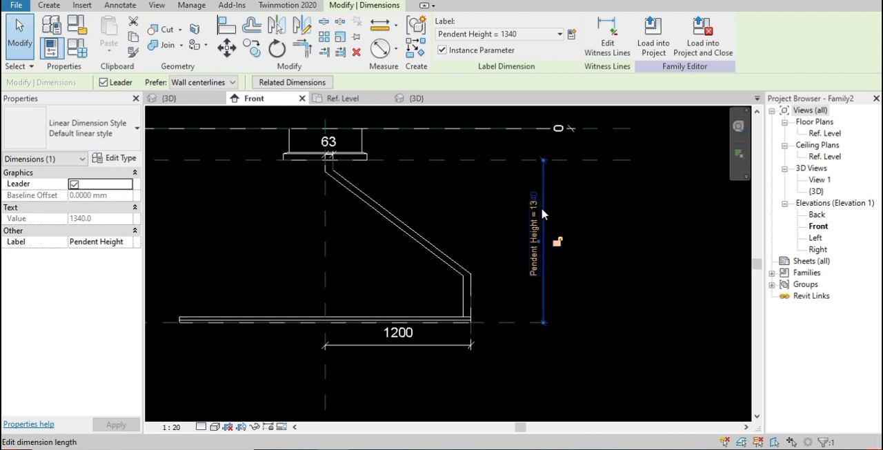
pyautogui.click(80, 53)
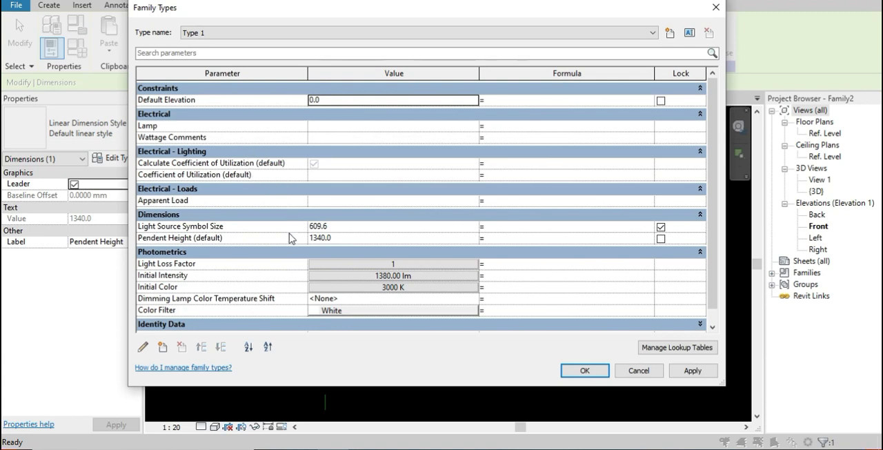
pyautogui.click(347, 238)
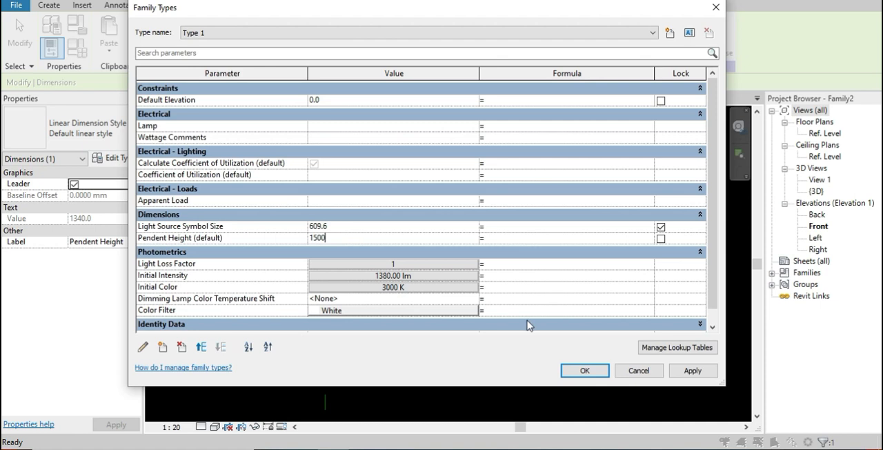
pyautogui.click(598, 369)
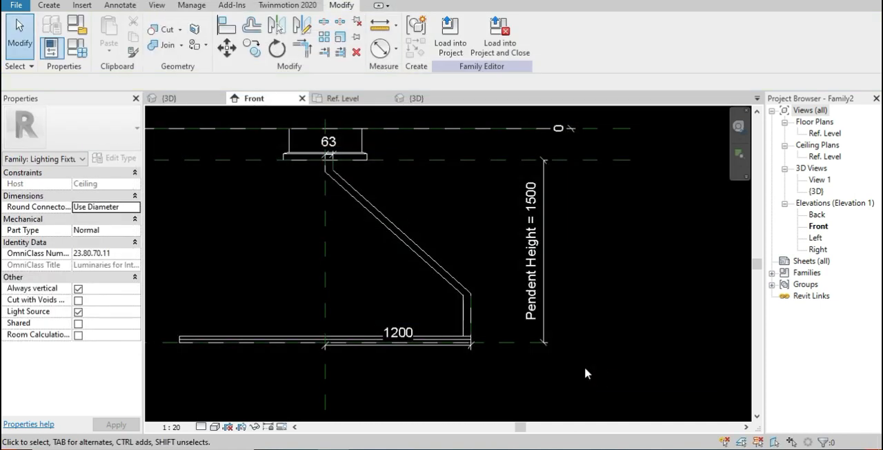
# Set the Pendent Height parameter to 2000 in the family types to flex the arm and ring
pyautogui.scroll(-4, 514, 339)
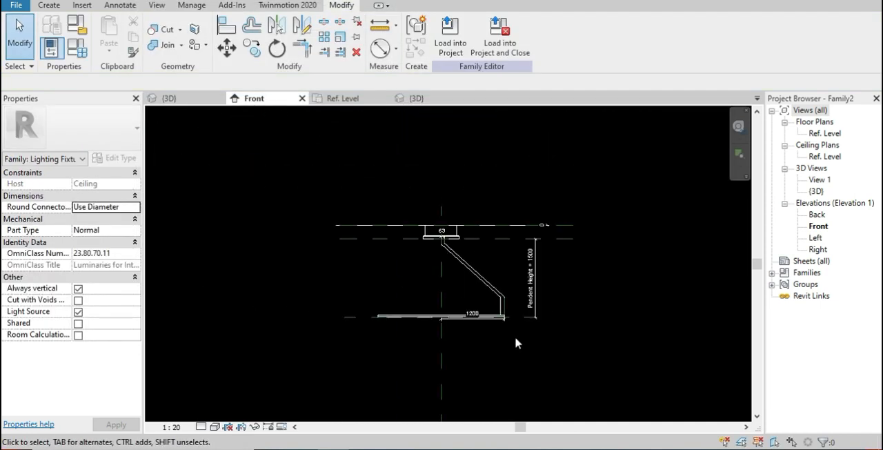
pyautogui.scroll(1, 531, 339)
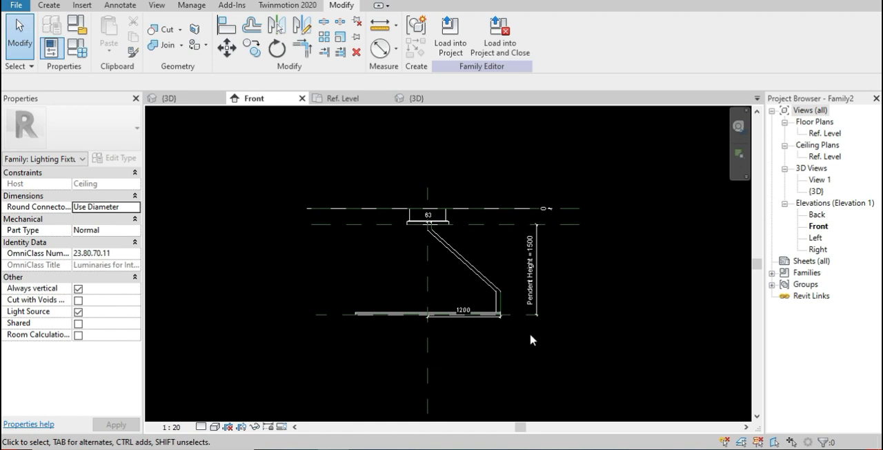
pyautogui.click(78, 48)
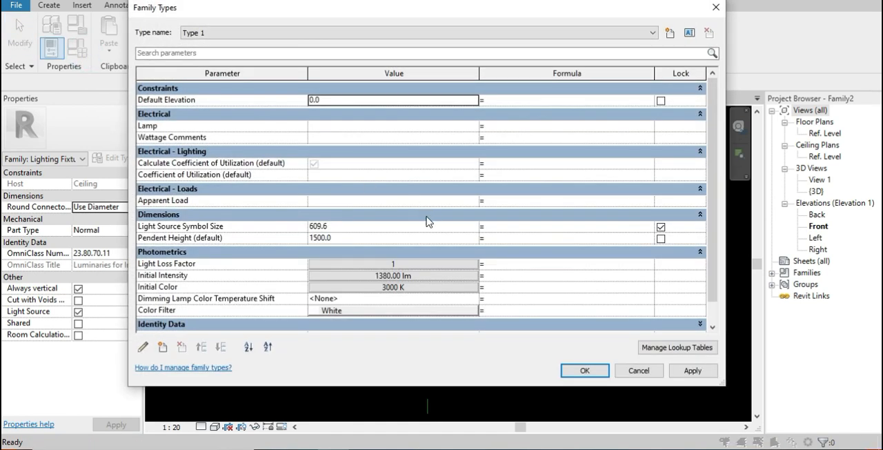
pyautogui.click(383, 238)
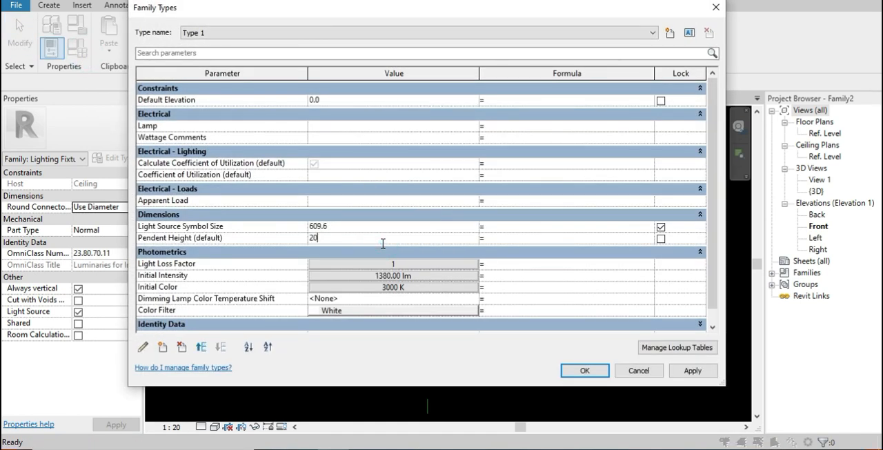
pyautogui.click(585, 369)
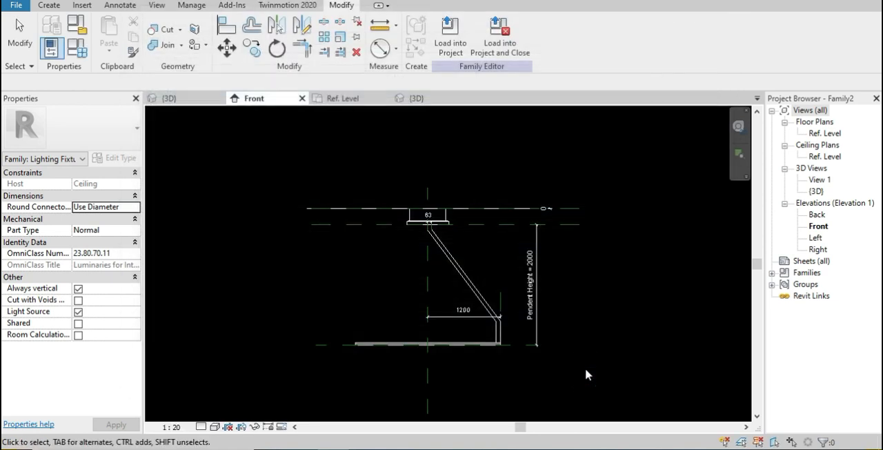
# Move the Light Source Elevation reference plane to about 480 mm above the ring's plane in the front view, and select the light source
pyautogui.moveTo(434, 285); pyautogui.dragTo(437, 262)
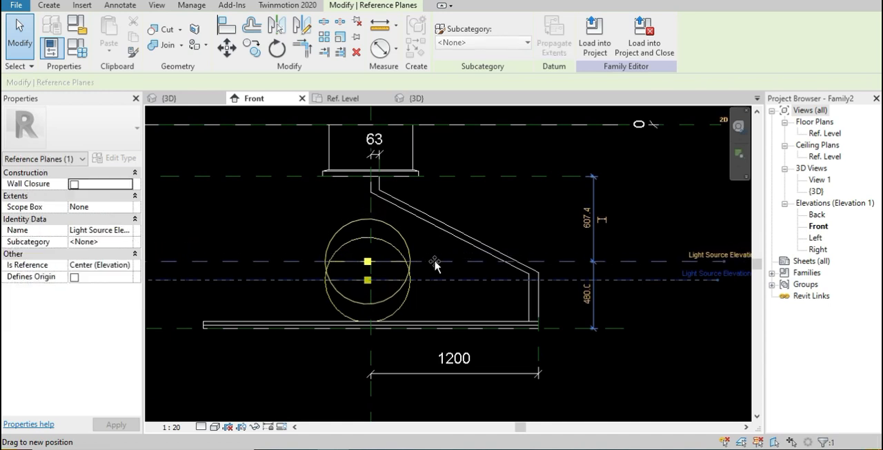
pyautogui.moveTo(469, 295); pyautogui.dragTo(573, 282, button='middle')
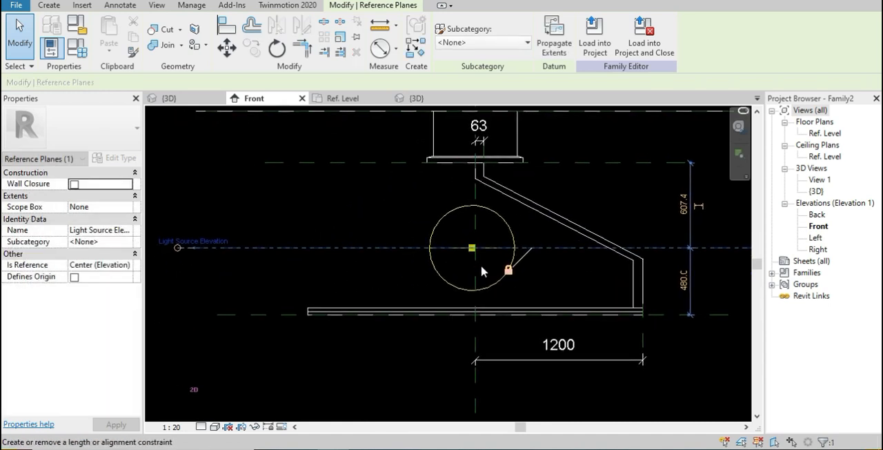
pyautogui.click(436, 231)
pyautogui.moveTo(436, 232); pyautogui.dragTo(441, 268, button='middle')
pyautogui.scroll(1, 441, 268)
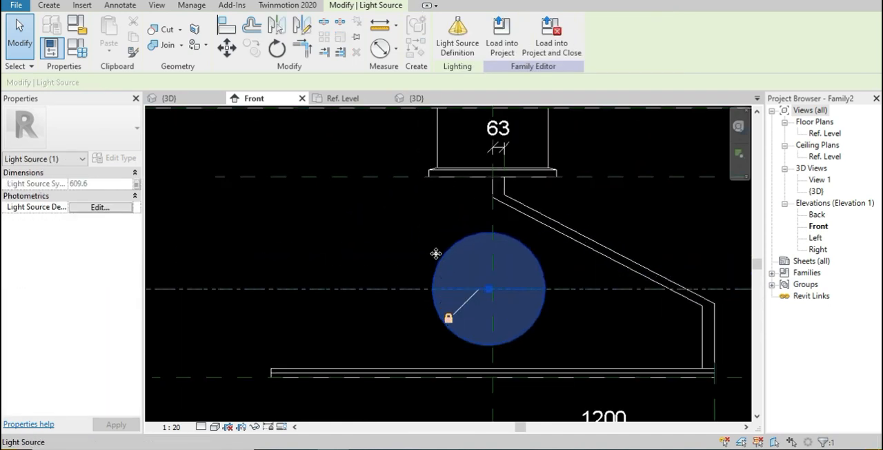
# Examine the dimming lamp color temperature shift options and the color filter in the family types
pyautogui.click(79, 48)
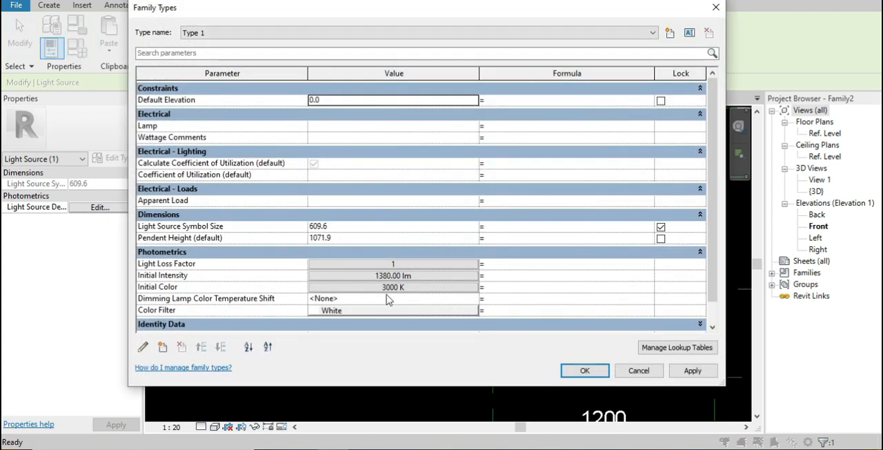
pyautogui.scroll(-1, 412, 306)
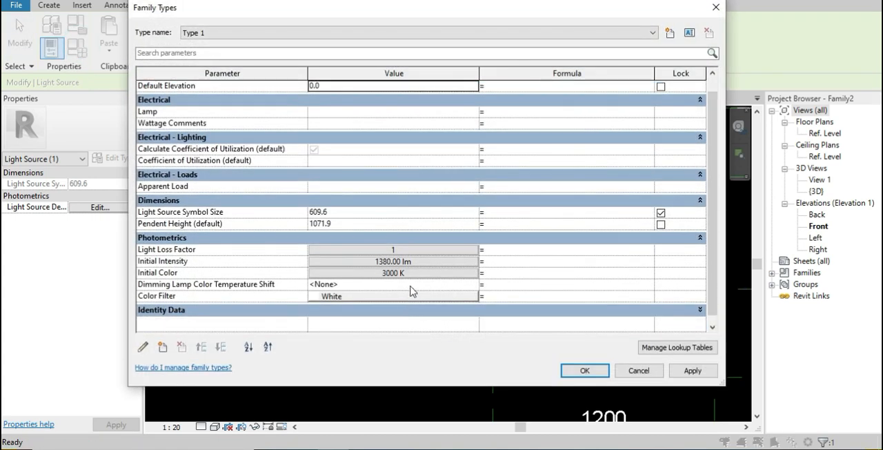
pyautogui.click(475, 285)
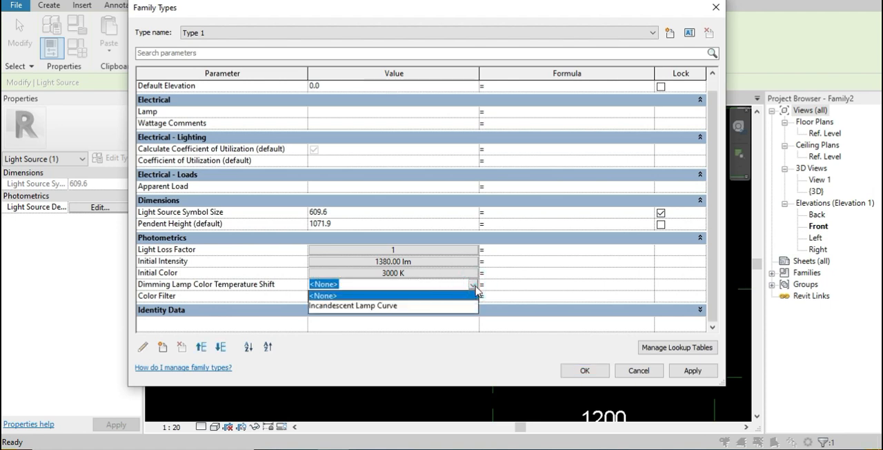
pyautogui.click(474, 285)
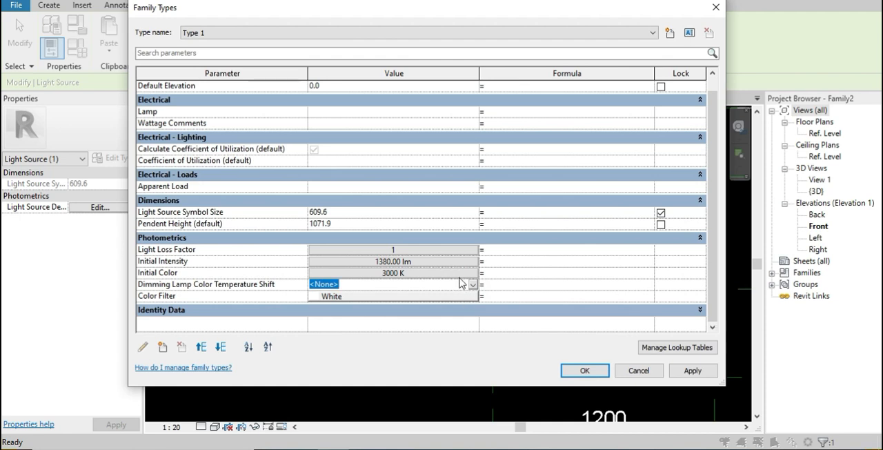
pyautogui.click(456, 296)
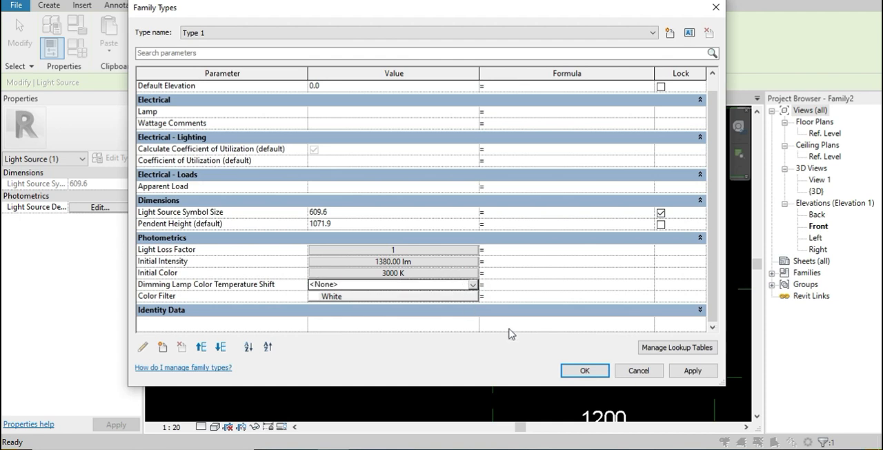
pyautogui.click(475, 296)
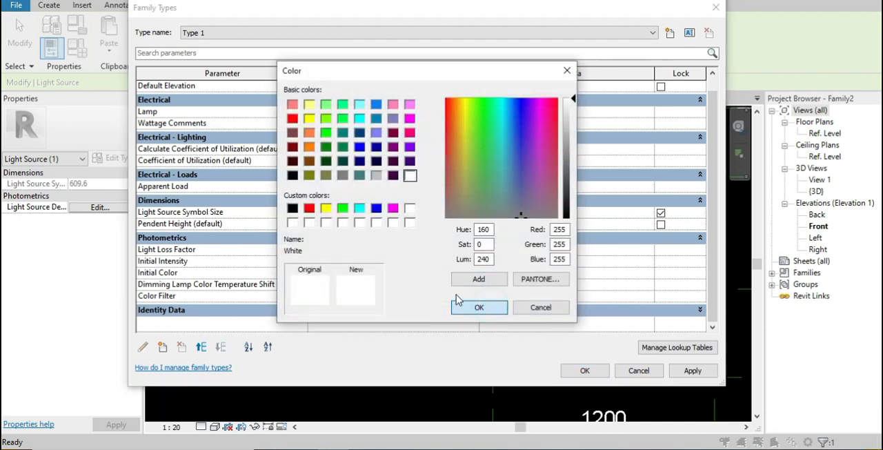
pyautogui.click(457, 304)
# Set the light source's initial color temperature to 10000 K
pyautogui.click(437, 274)
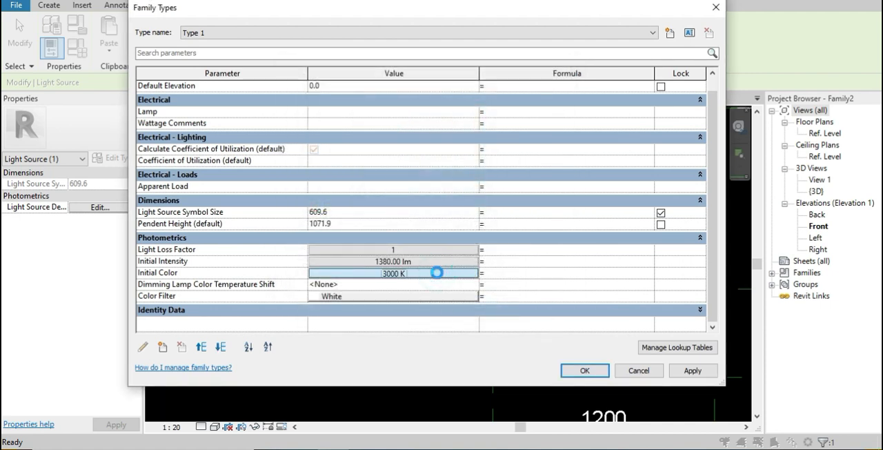
pyautogui.click(424, 255)
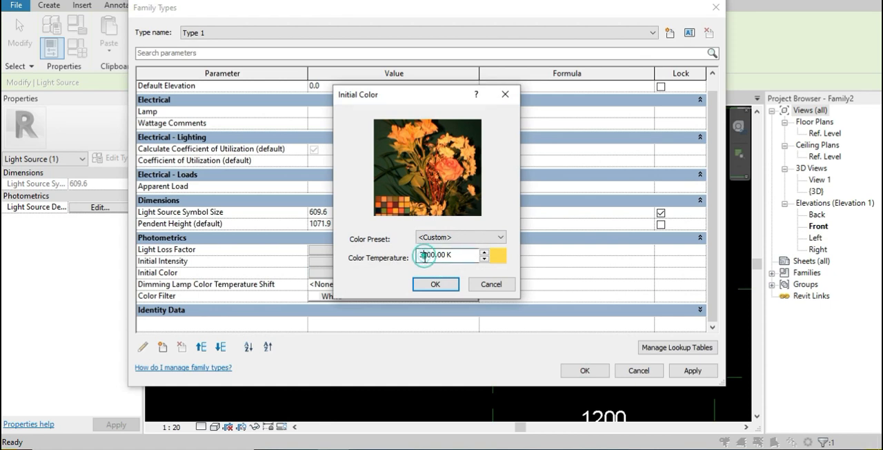
pyautogui.write('10')
pyautogui.click(436, 283)
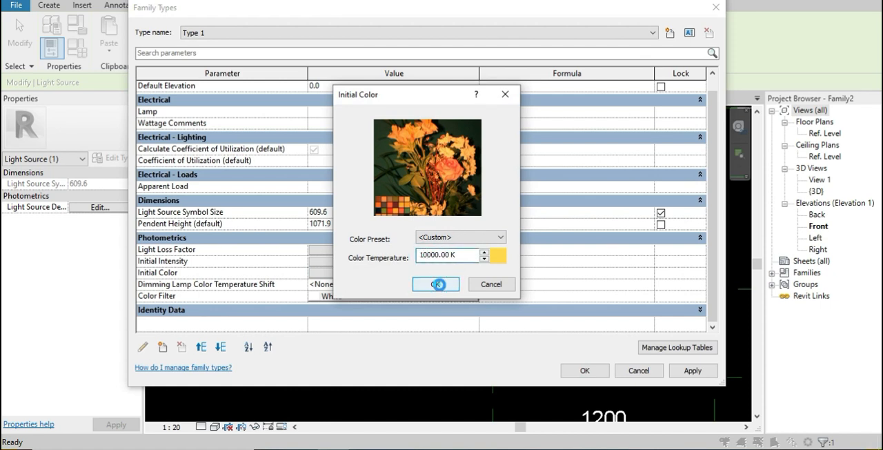
# Set the photometrics to 101380 lm initial intensity, light loss factor 4 and the Incandescent Lamp Curve dimming shift
pyautogui.click(418, 263)
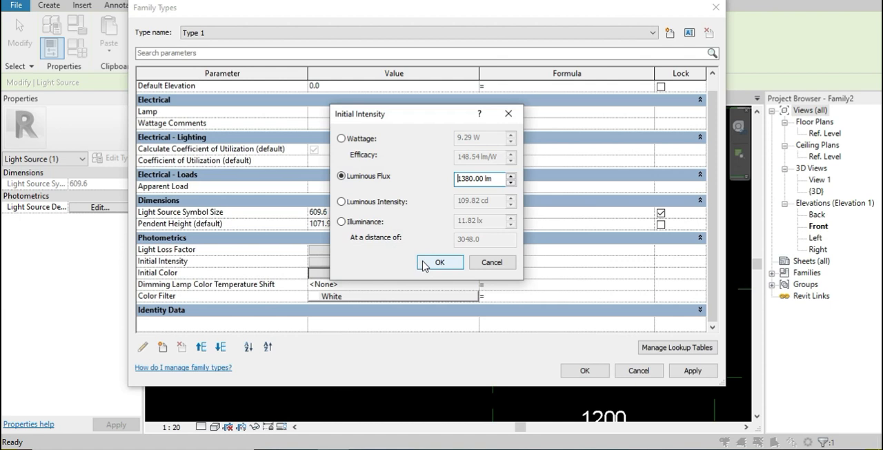
pyautogui.click(436, 263)
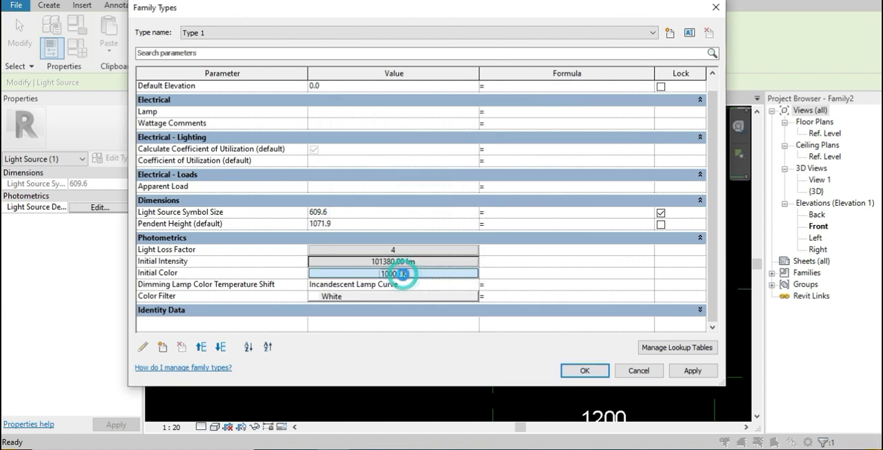
# Try the D50 Reference White preset for the initial color, and apply Fluorescent (Cool White) instead
pyautogui.click(405, 273)
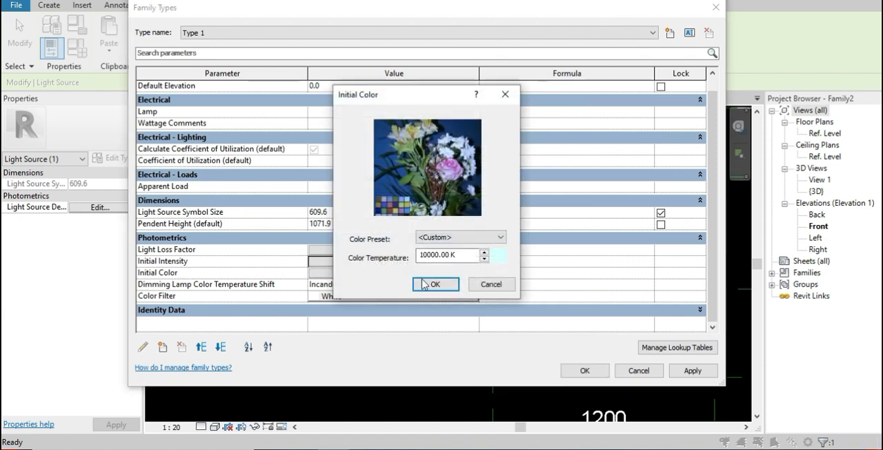
pyautogui.click(449, 237)
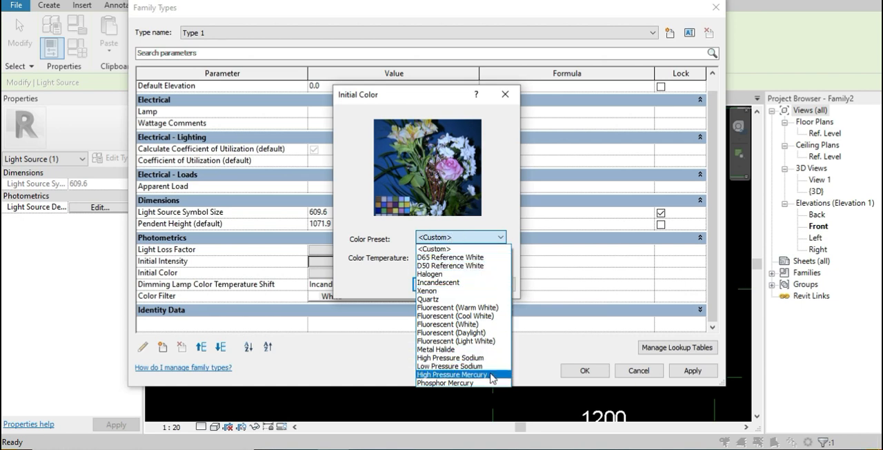
pyautogui.click(506, 265)
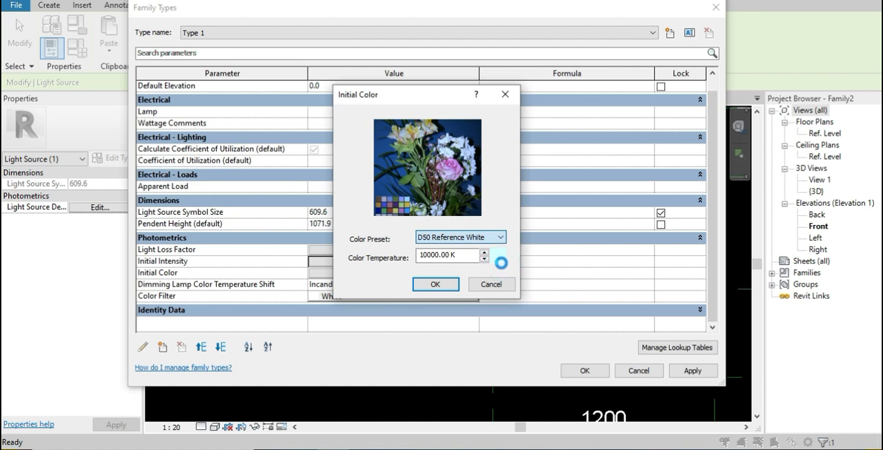
pyautogui.click(500, 238)
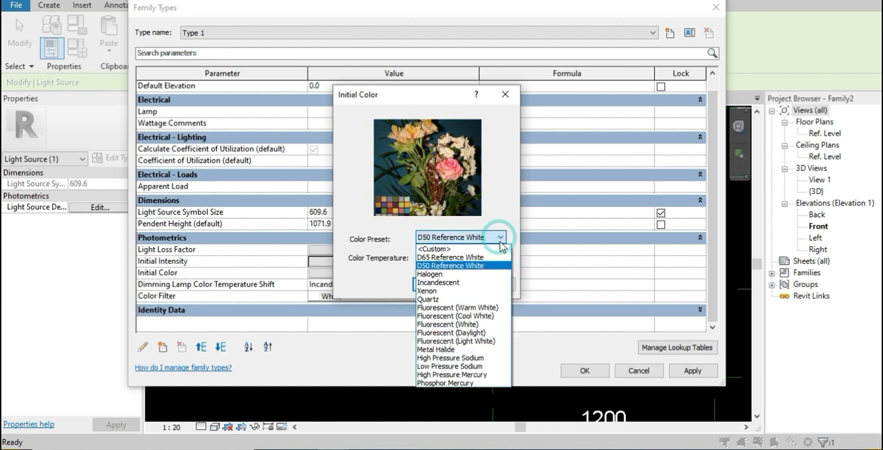
pyautogui.click(495, 314)
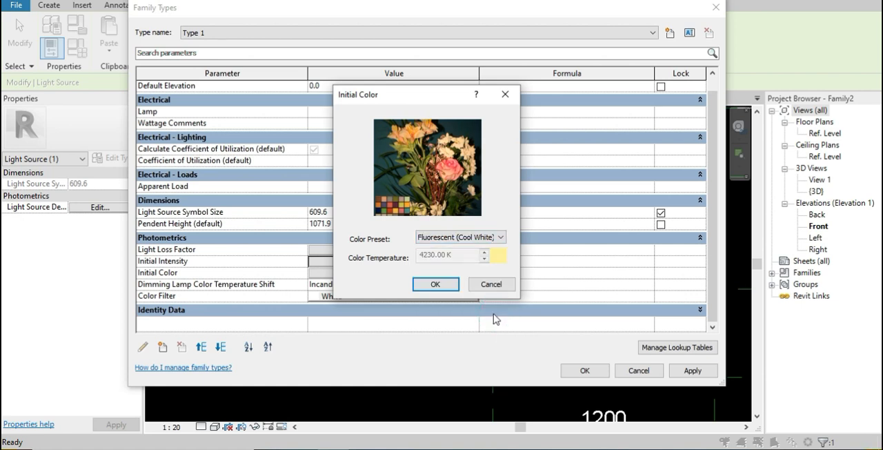
pyautogui.click(435, 284)
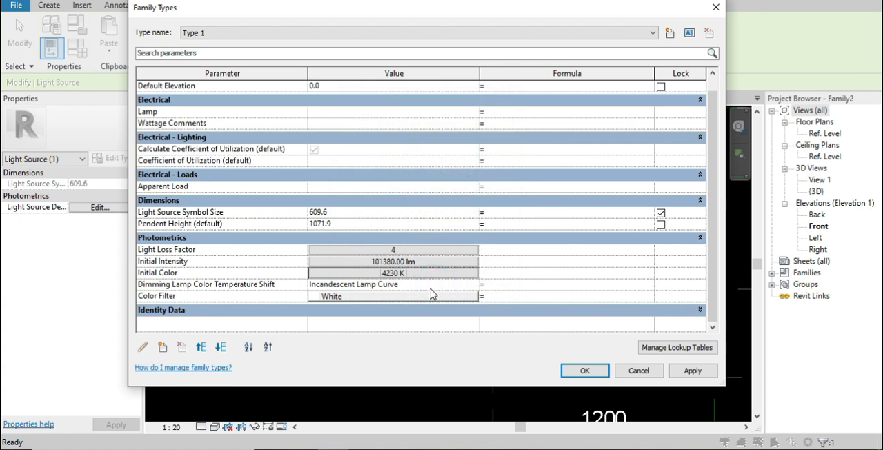
# Try the High Pressure Sodium preset for the initial color, and apply Fluorescent (White) instead
pyautogui.click(404, 276)
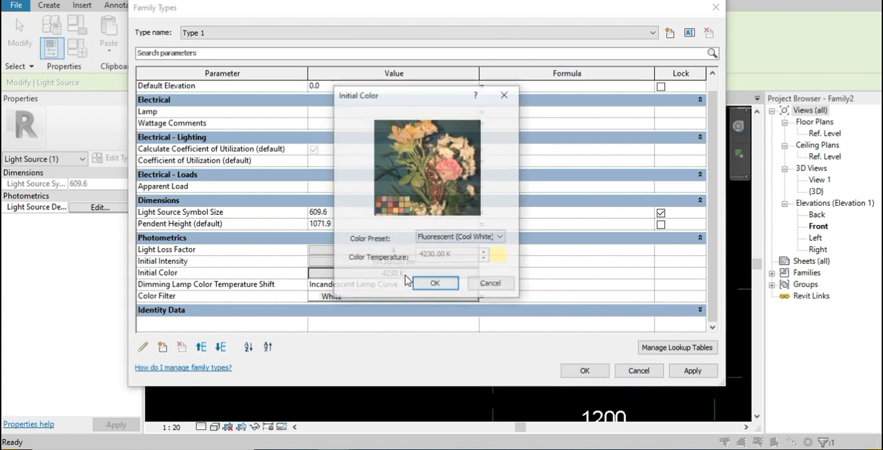
pyautogui.click(479, 238)
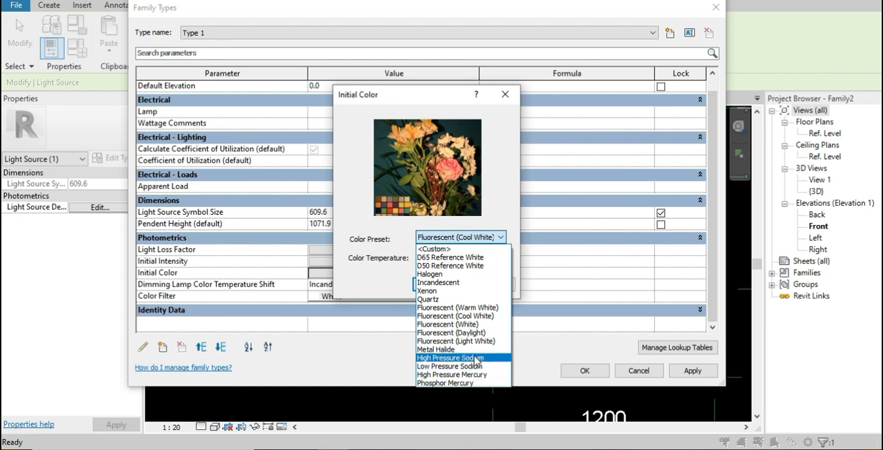
pyautogui.click(476, 357)
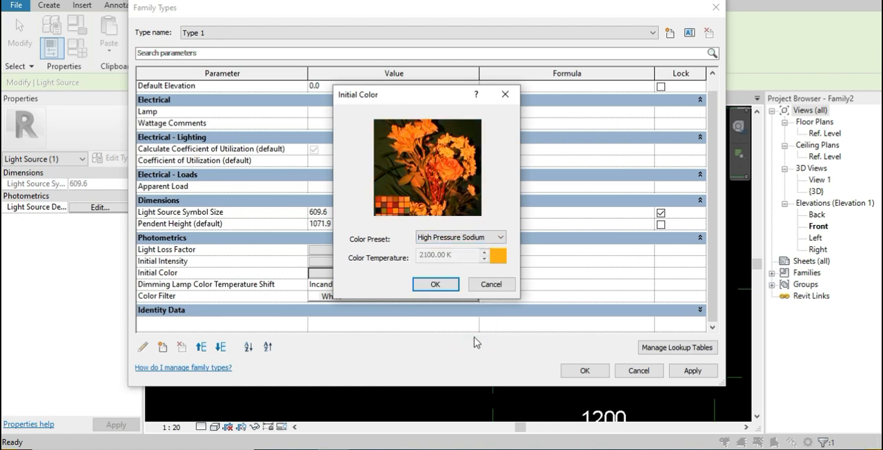
pyautogui.click(485, 238)
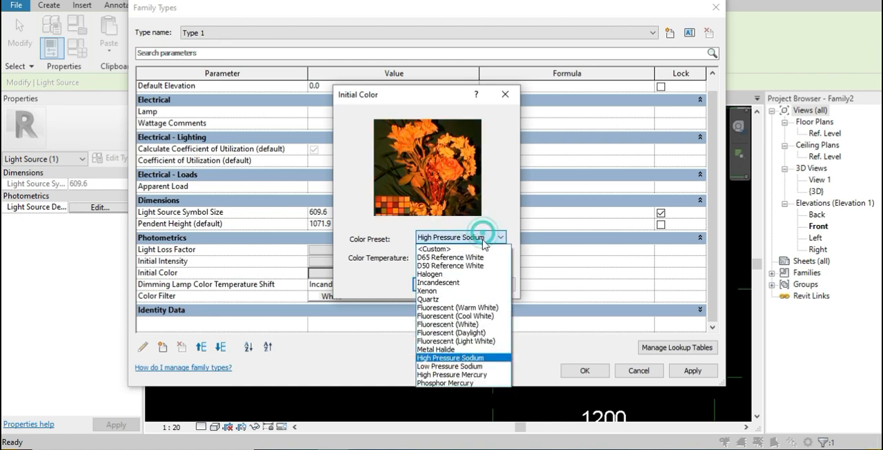
pyautogui.click(485, 323)
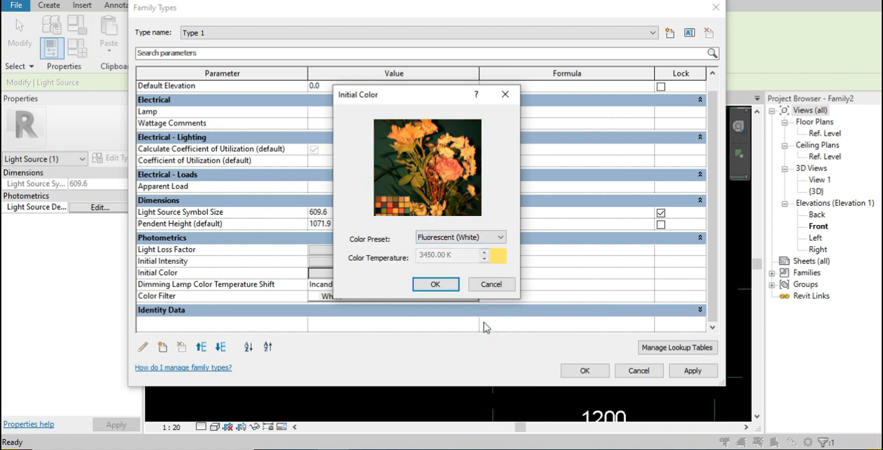
pyautogui.click(447, 285)
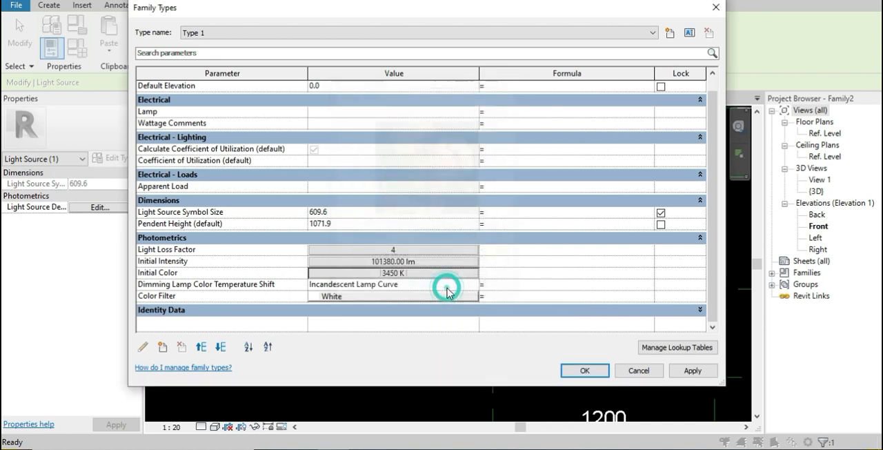
# Review the photometric parameters of Type 1 and accept the family type settings
pyautogui.scroll(1, 442, 299)
pyautogui.scroll(-1, 443, 299)
pyautogui.scroll(1, 445, 304)
pyautogui.click(567, 372)
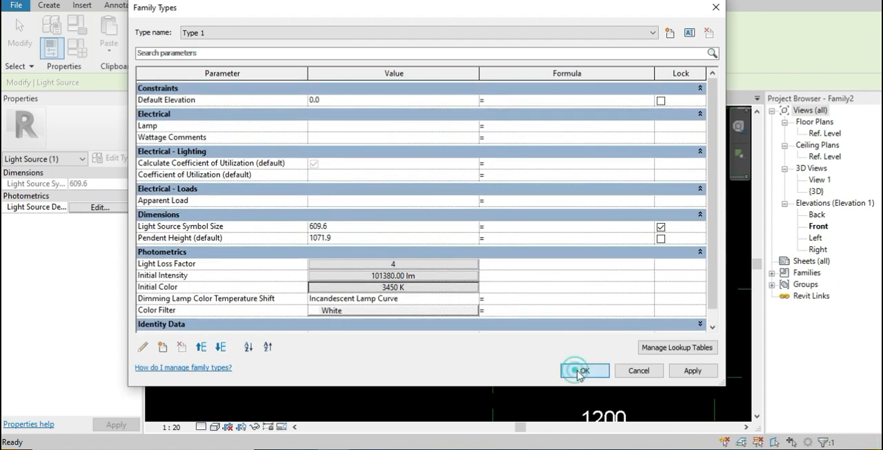
# Define the light source to emit from a circle with a spot light distribution
pyautogui.click(537, 318)
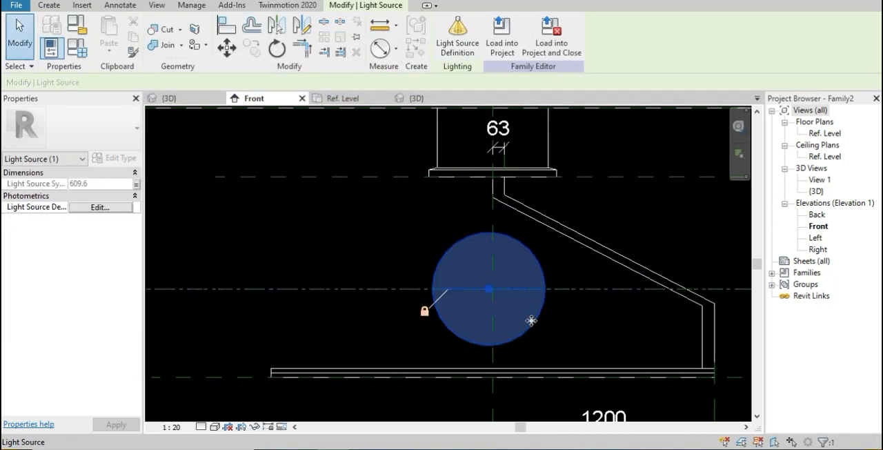
pyautogui.click(95, 207)
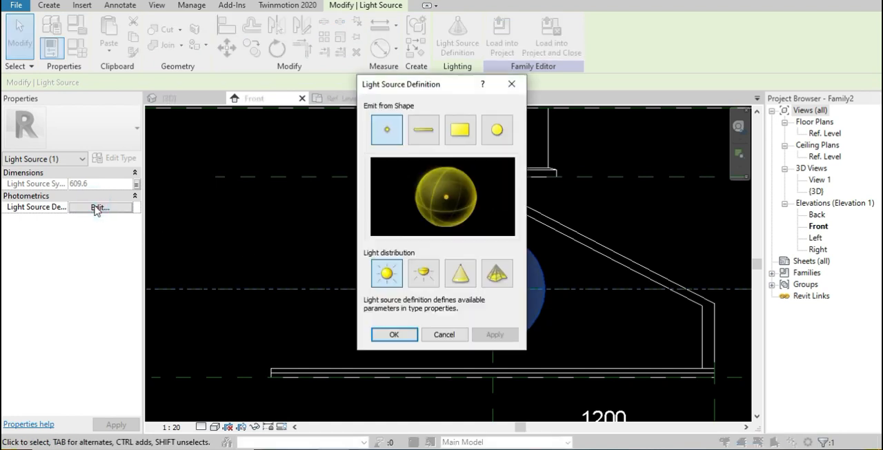
pyautogui.click(491, 137)
pyautogui.click(461, 274)
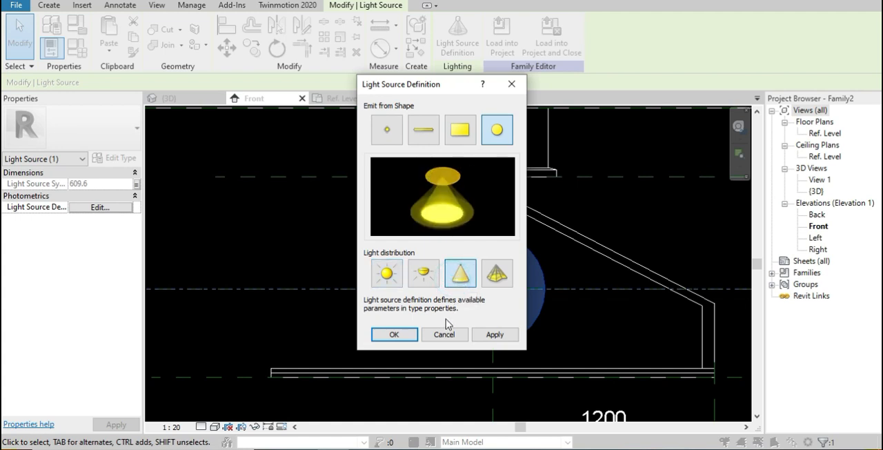
pyautogui.click(394, 335)
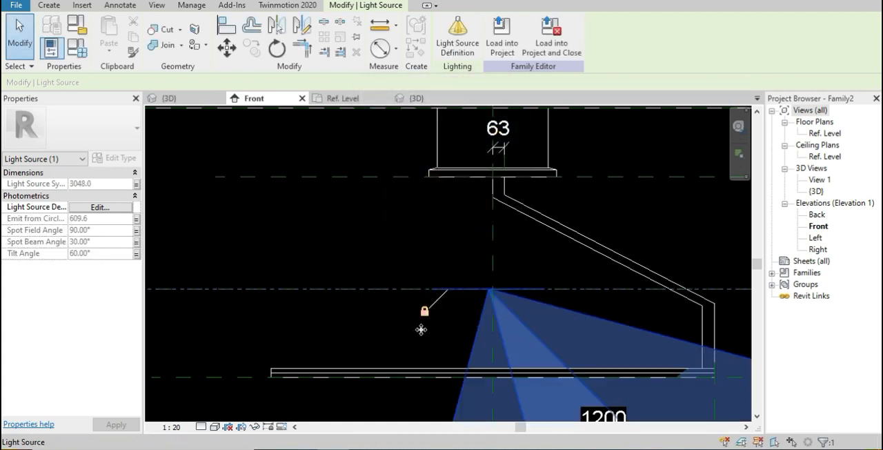
# Change the light source's distribution to photometric web
pyautogui.click(457, 36)
pyautogui.click(494, 274)
pyautogui.click(394, 335)
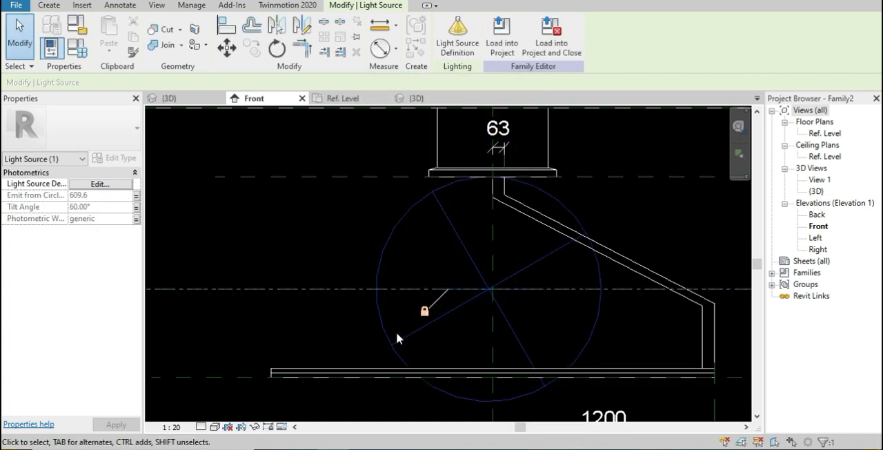
# Assign p1x42.ies from the IES folder as the family type's photometric web file
pyautogui.click(86, 54)
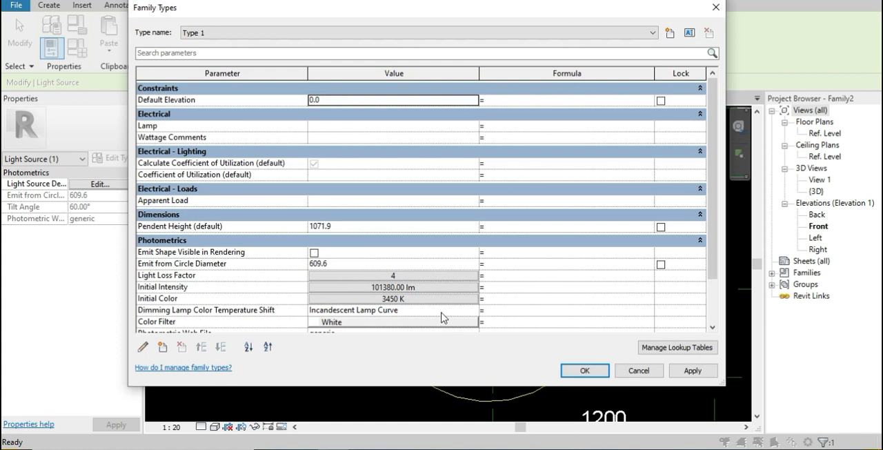
pyautogui.scroll(-1, 466, 312)
pyautogui.click(465, 308)
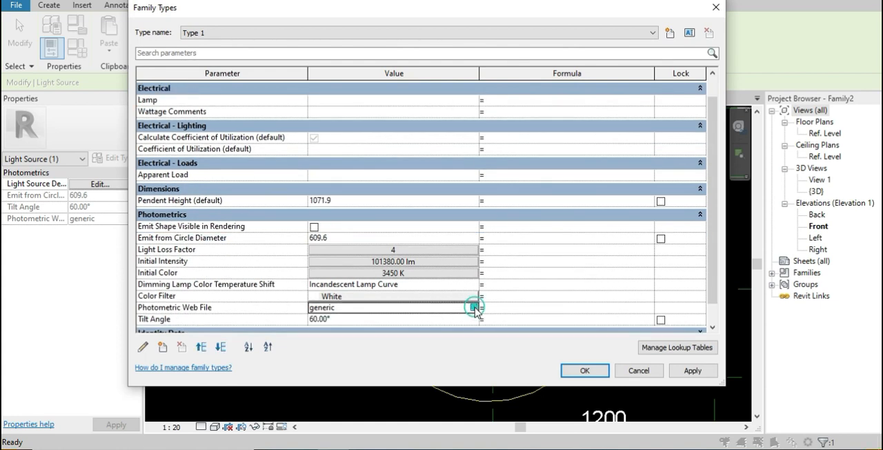
pyautogui.click(473, 308)
pyautogui.click(476, 208)
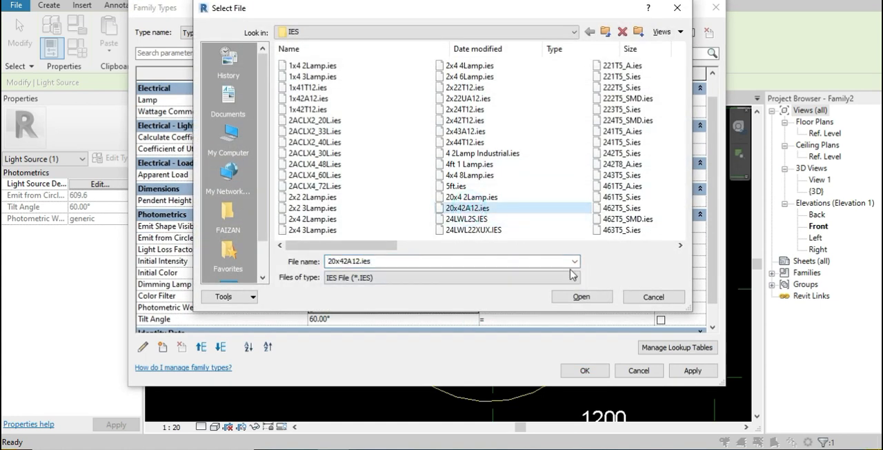
pyautogui.moveTo(376, 246); pyautogui.dragTo(473, 250)
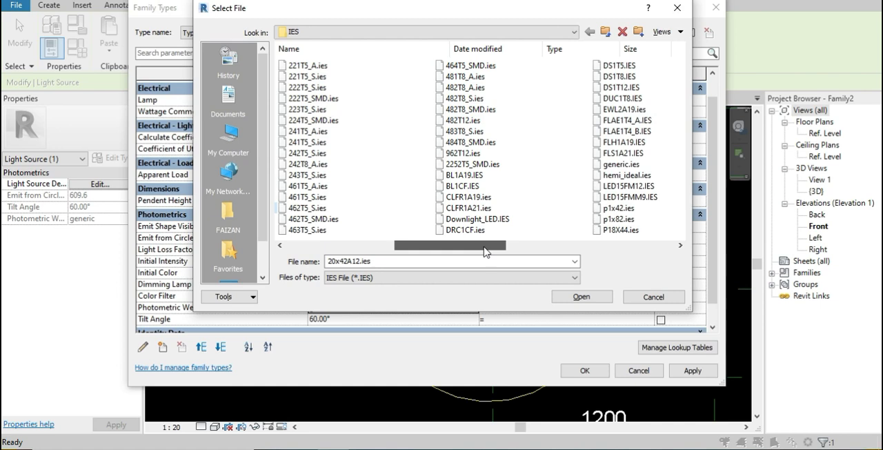
pyautogui.moveTo(485, 252); pyautogui.dragTo(485, 253)
pyautogui.click(469, 109)
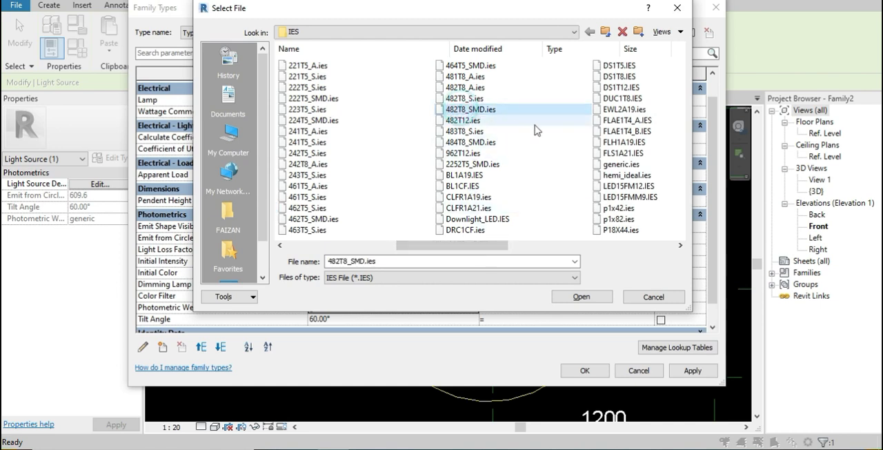
pyautogui.hscroll(1, 324, 228)
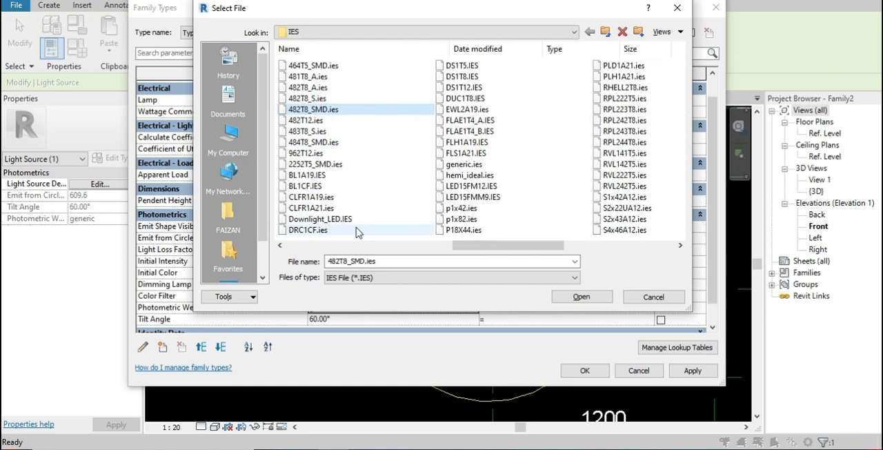
pyautogui.click(465, 209)
pyautogui.click(582, 296)
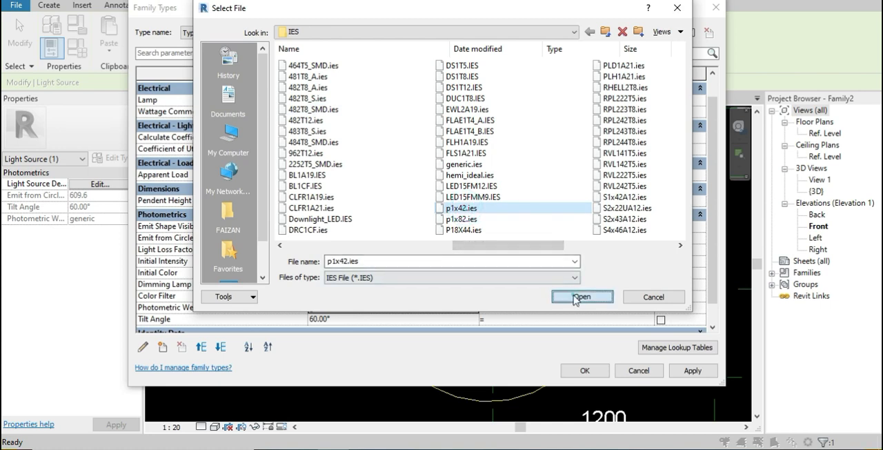
pyautogui.click(584, 371)
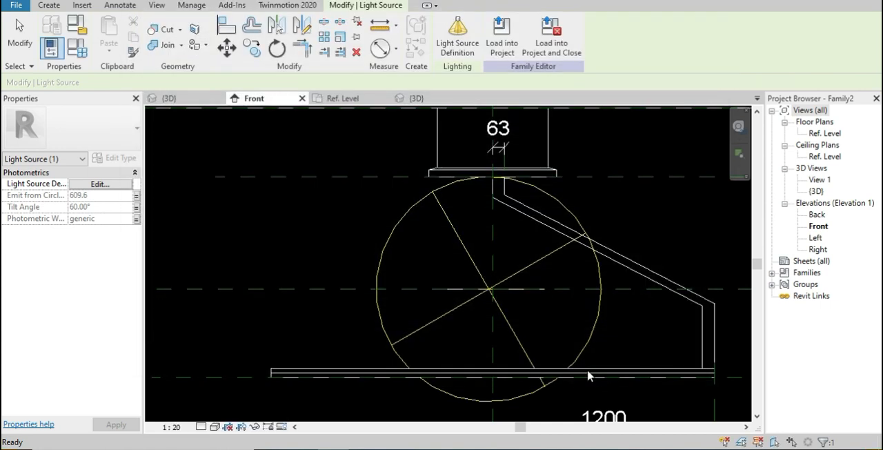
# Replace the light source's photometric web file with p1x82.ies
pyautogui.click(518, 319)
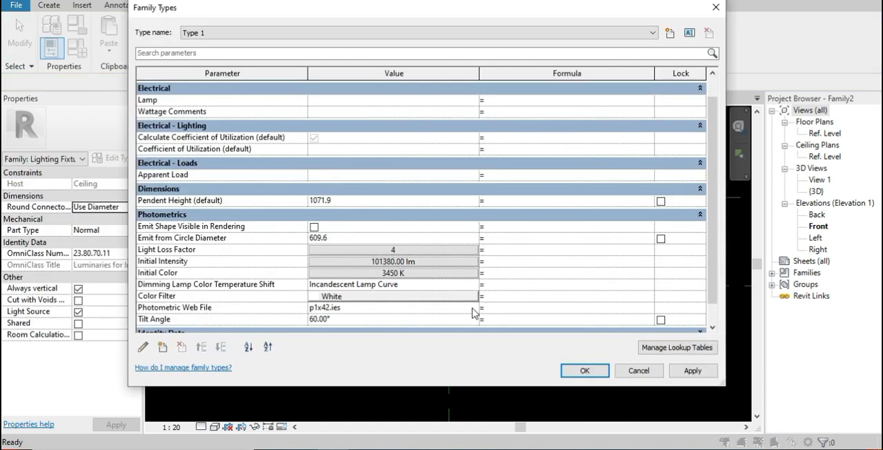
pyautogui.click(472, 309)
pyautogui.click(473, 309)
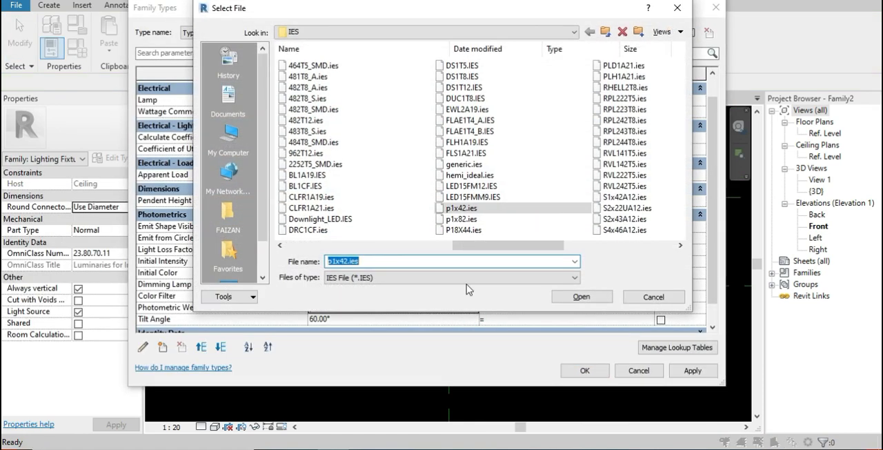
pyautogui.click(483, 220)
pyautogui.click(577, 297)
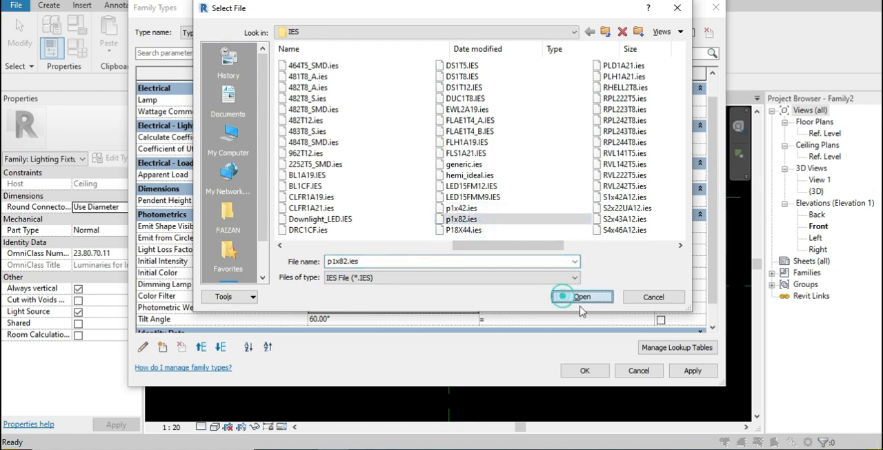
pyautogui.click(583, 367)
# Set the photometric web file of the family type to RVL222T5.ies
pyautogui.click(55, 55)
pyautogui.scroll(-2, 449, 323)
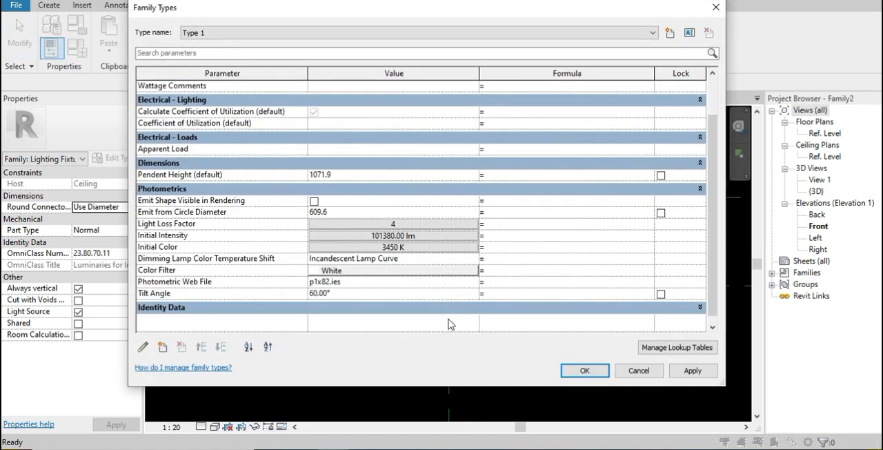
pyautogui.click(455, 282)
pyautogui.click(473, 282)
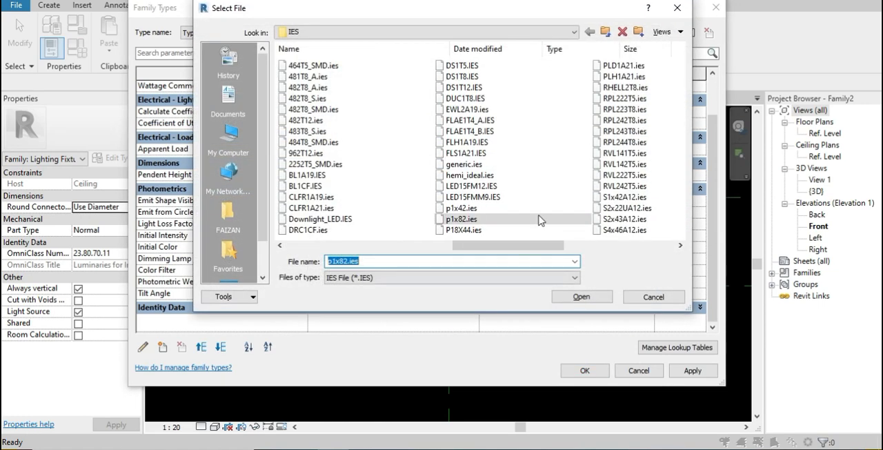
pyautogui.click(604, 177)
pyautogui.click(582, 296)
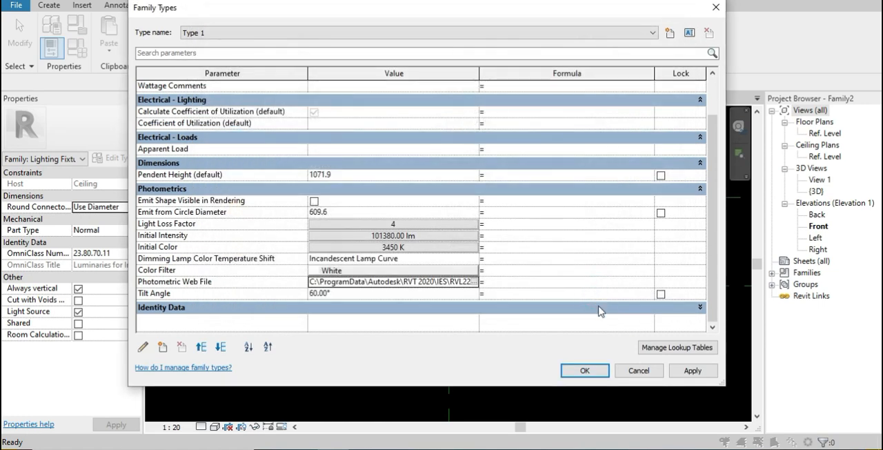
pyautogui.click(585, 371)
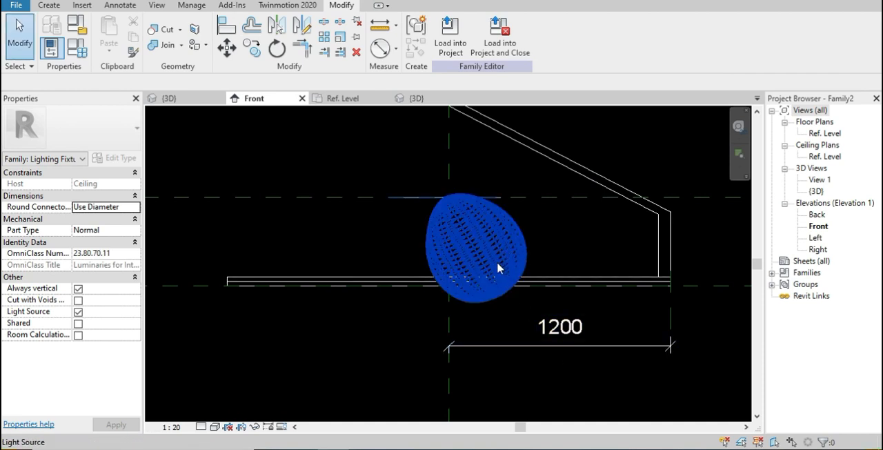
# Set the light source's tilt angle to 90° in the family types
pyautogui.click(498, 248)
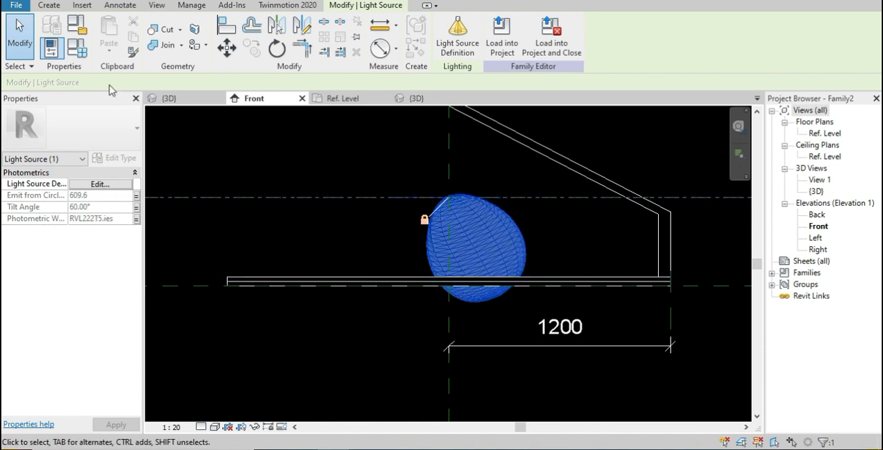
pyautogui.click(81, 53)
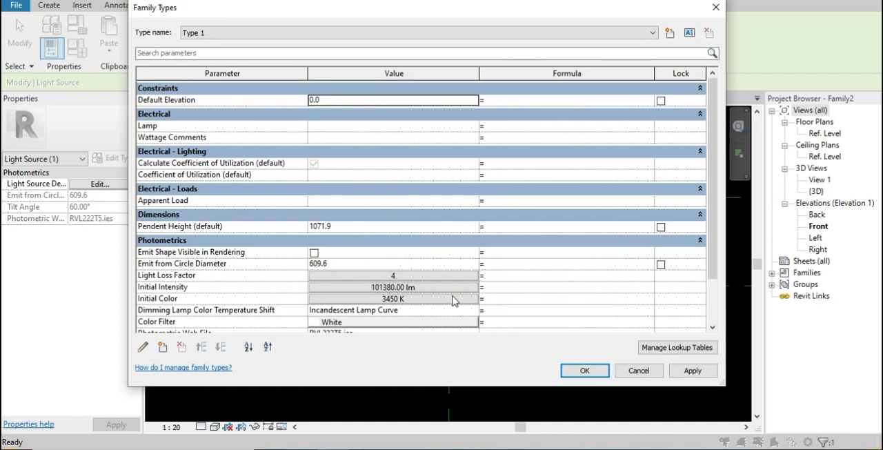
pyautogui.scroll(-1, 460, 301)
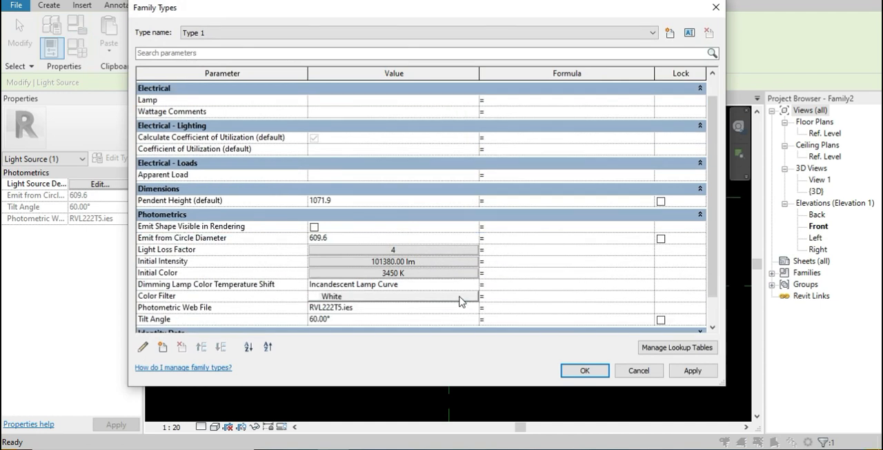
pyautogui.scroll(1, 460, 301)
pyautogui.scroll(-1, 460, 300)
pyautogui.click(391, 317)
pyautogui.click(585, 370)
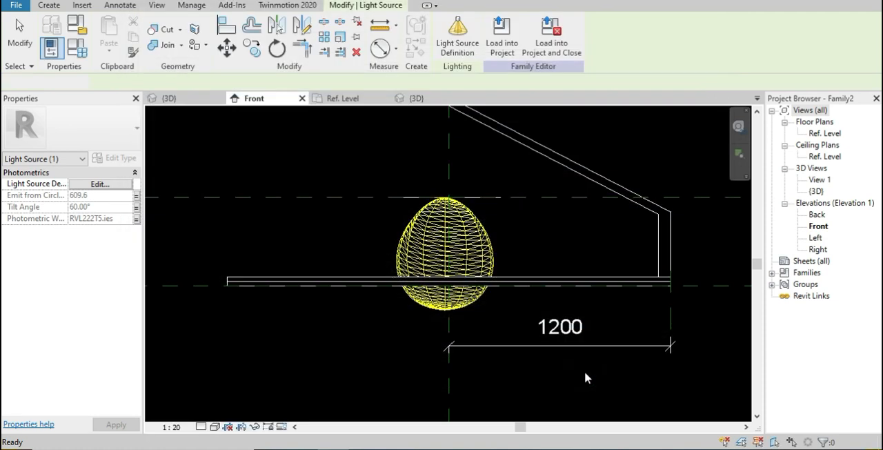
pyautogui.click(584, 371)
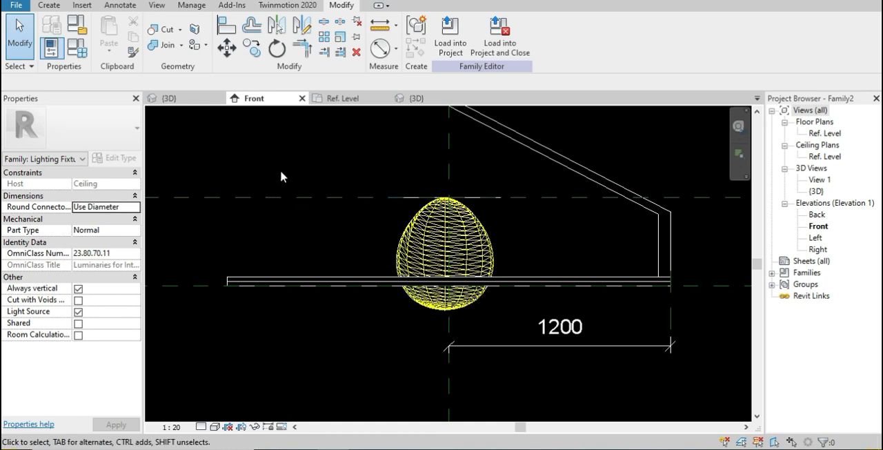
# Load P18X44.ies as the photometric web file for the light source
pyautogui.click(426, 227)
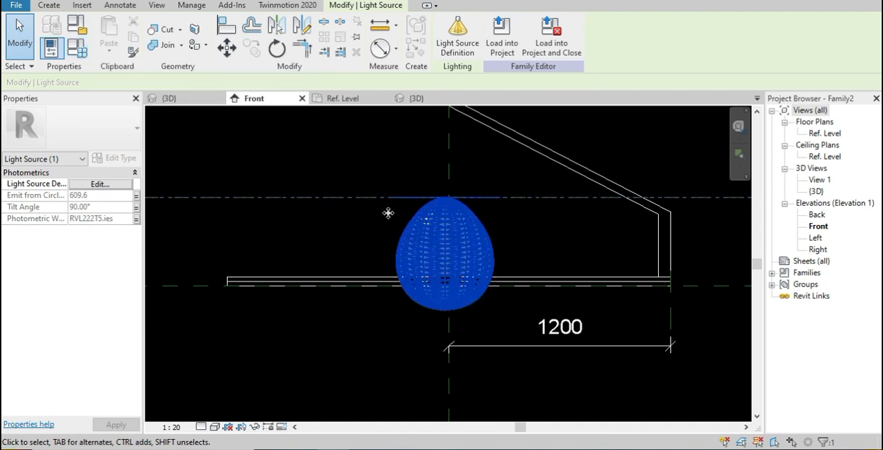
pyautogui.scroll(-3, 395, 211)
pyautogui.scroll(-1, 393, 269)
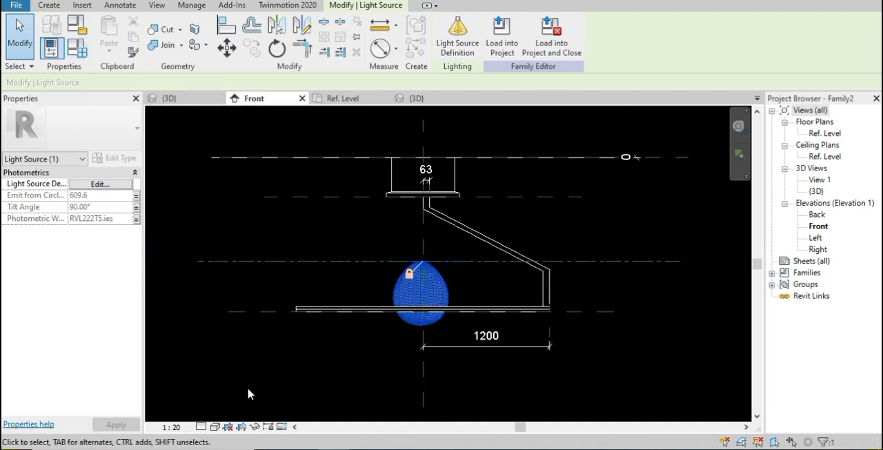
pyautogui.click(46, 55)
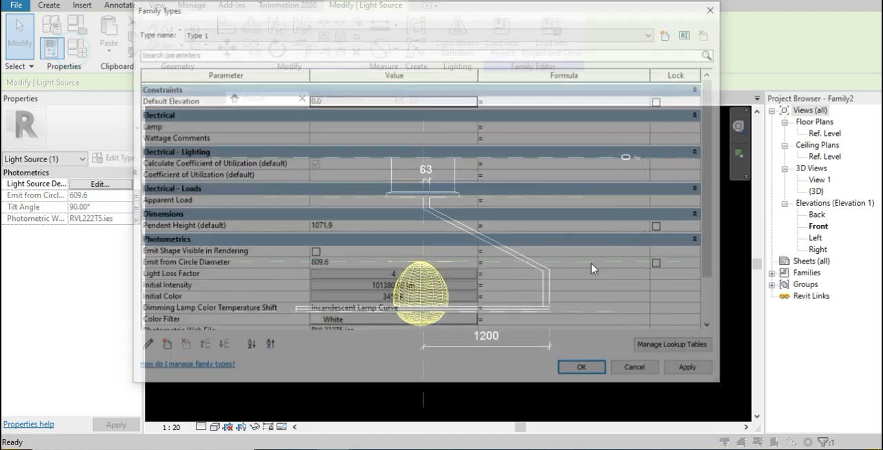
pyautogui.scroll(-2, 440, 301)
pyautogui.click(476, 282)
pyautogui.click(476, 280)
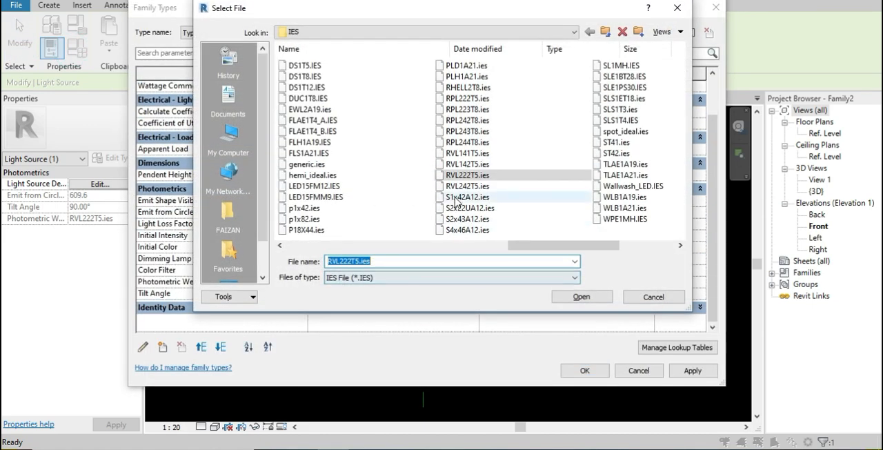
pyautogui.click(334, 229)
pyautogui.click(590, 298)
pyautogui.click(585, 371)
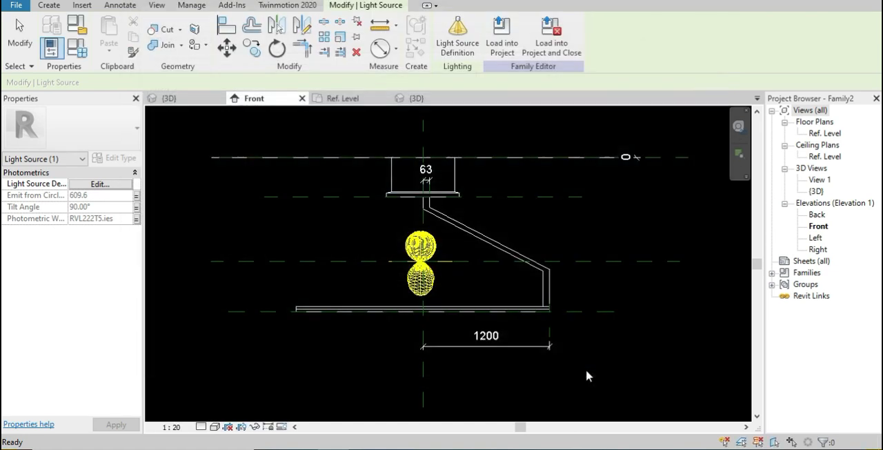
# Change the tilt angle of the light source so its photometric web is inclined from the vertical
pyautogui.click(424, 279)
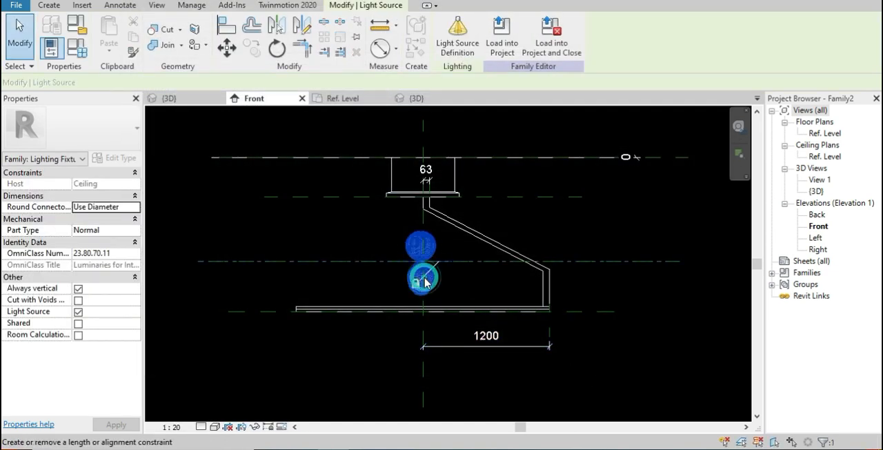
pyautogui.click(76, 48)
pyautogui.scroll(-2, 413, 327)
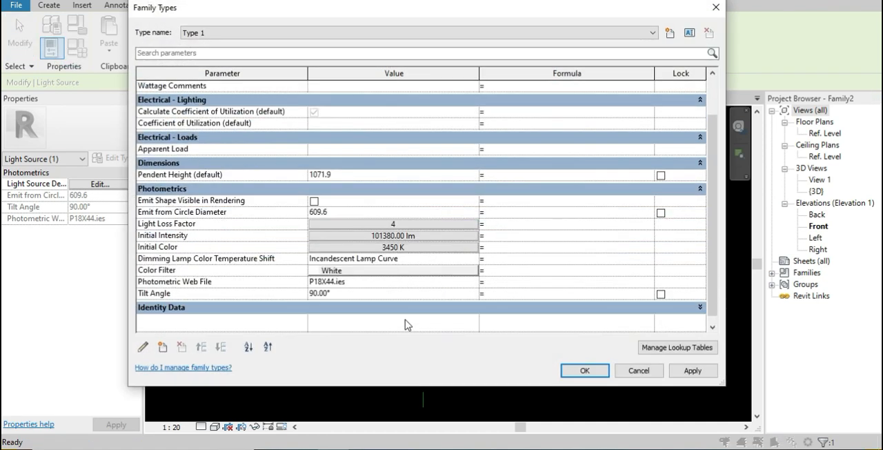
pyautogui.click(389, 296)
pyautogui.click(585, 371)
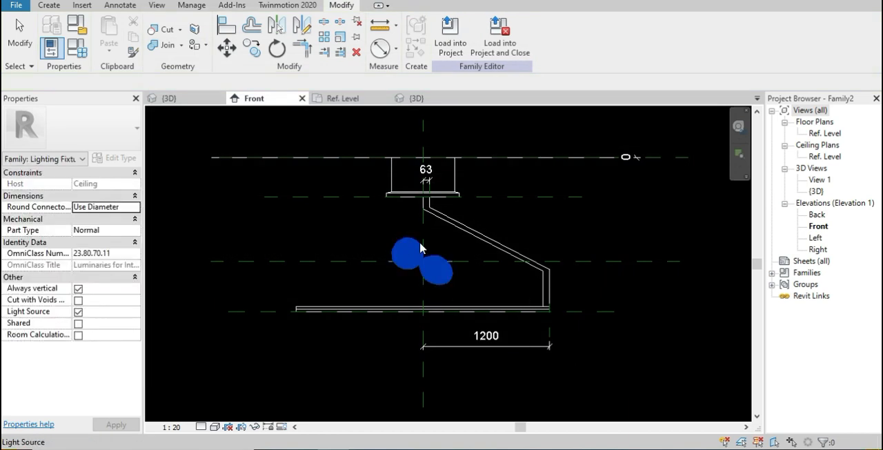
# Set the light source's tilt angle to 45° in the family types
pyautogui.click(76, 47)
pyautogui.scroll(-2, 394, 314)
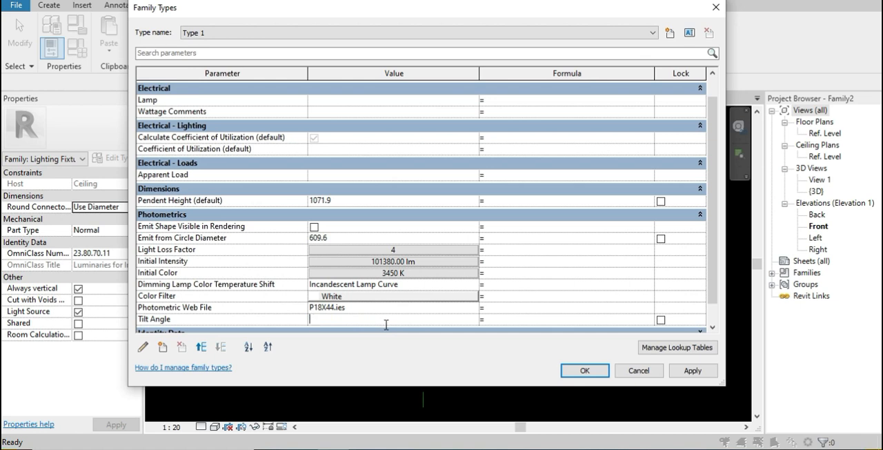
pyautogui.click(581, 370)
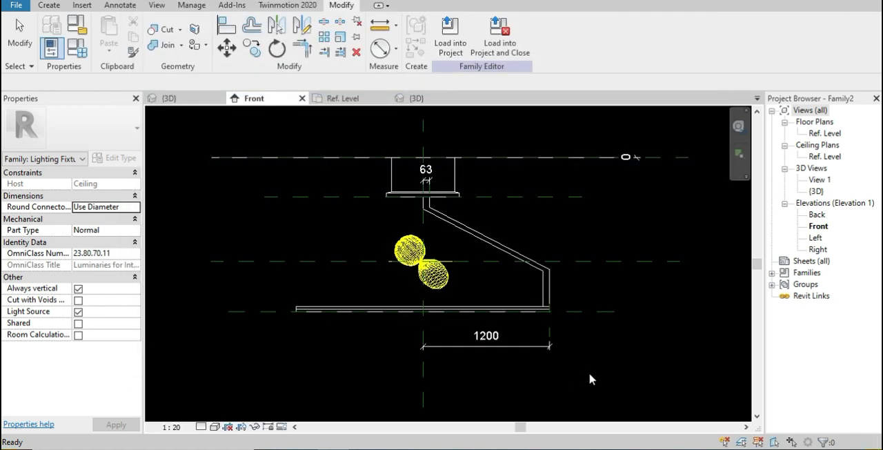
# Set the tilt angle of the light source to 90° in the Type 1 photometrics
pyautogui.click(404, 263)
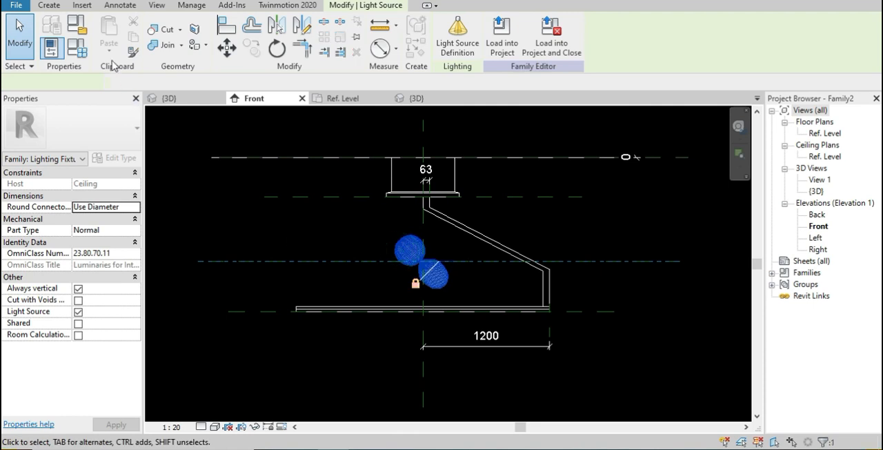
pyautogui.press('f')
pyautogui.press('t')
pyautogui.scroll(-2, 403, 313)
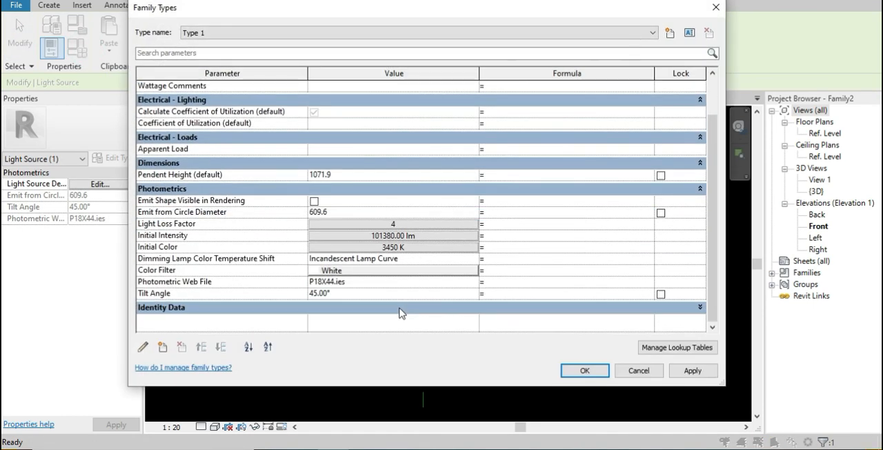
pyautogui.click(375, 294)
pyautogui.write('90')
pyautogui.press('Tab')
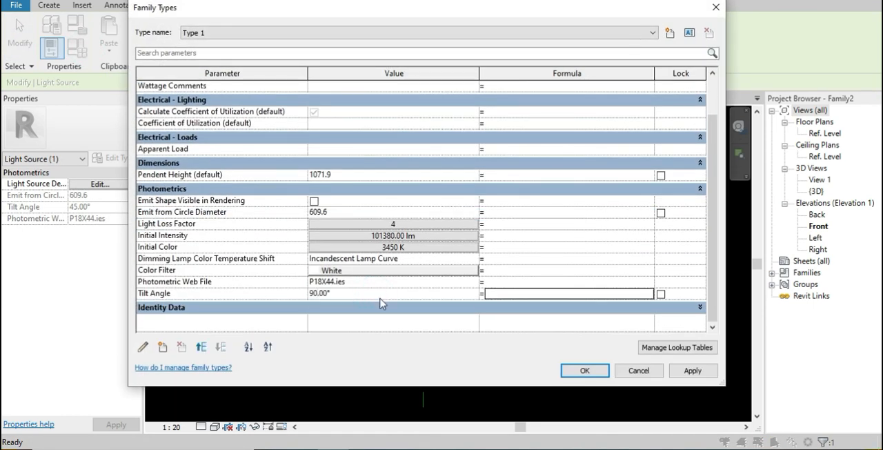
pyautogui.click(584, 370)
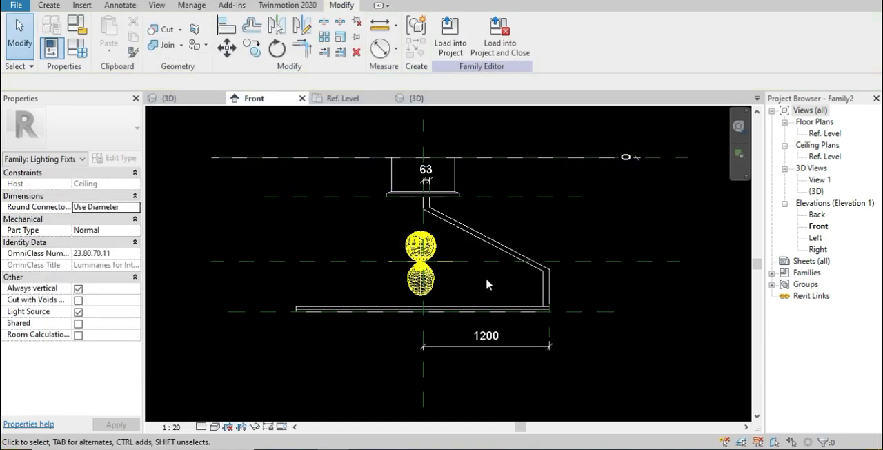
# Align the light source's elevation plane with the reference plane at the ring's underside and lock the alignment
pyautogui.press('a')
pyautogui.press('l')
pyautogui.click(591, 312)
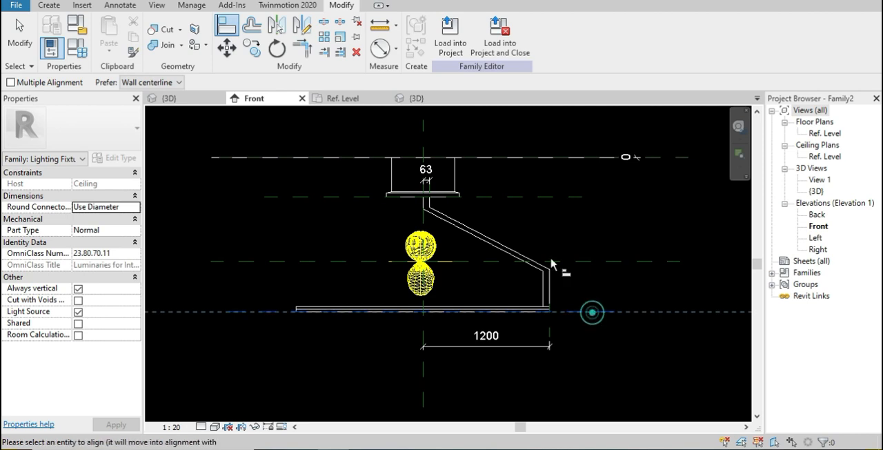
pyautogui.click(565, 260)
pyautogui.click(411, 336)
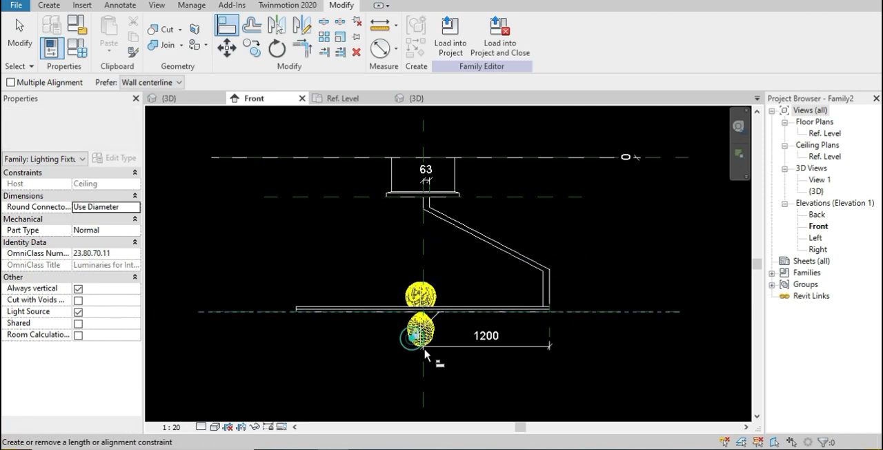
pyautogui.press('Escape')
pyautogui.press('Escape')
# Load the family into Project2 and place five of its light fixtures in a row on the ceiling in the 3D view
pyautogui.scroll(5, 349, 209)
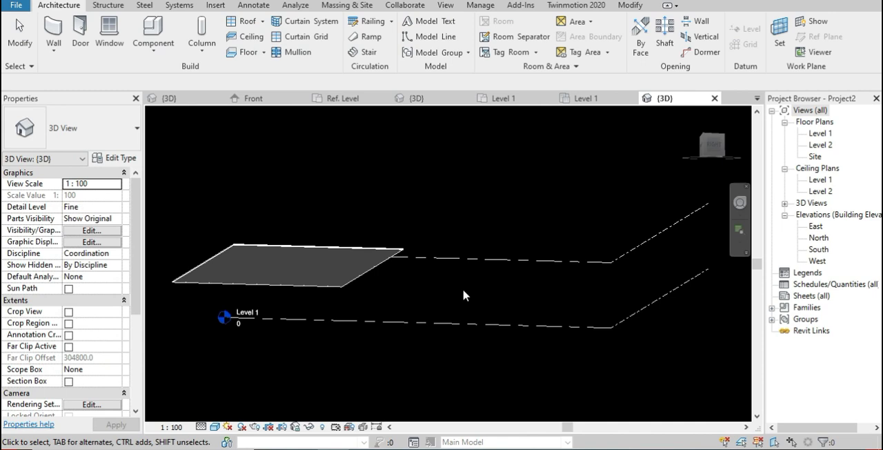
pyautogui.moveTo(337, 303); pyautogui.dragTo(504, 300, button='middle')
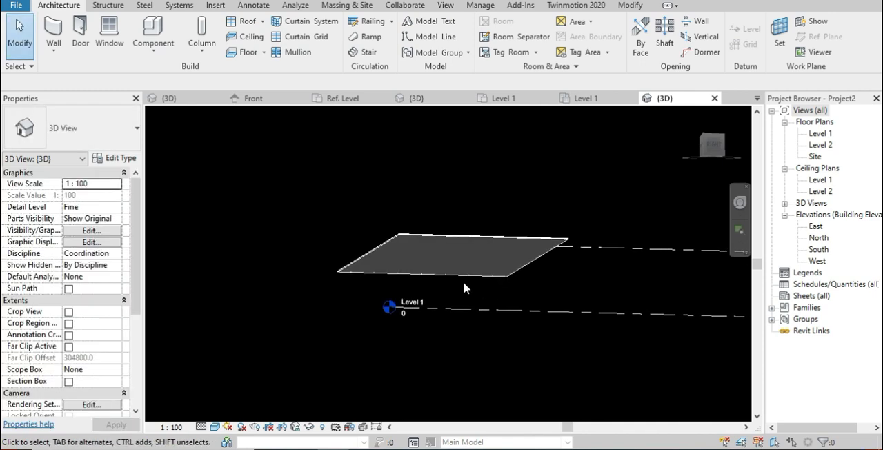
pyautogui.scroll(1, 464, 287)
pyautogui.press('c')
pyautogui.press('m')
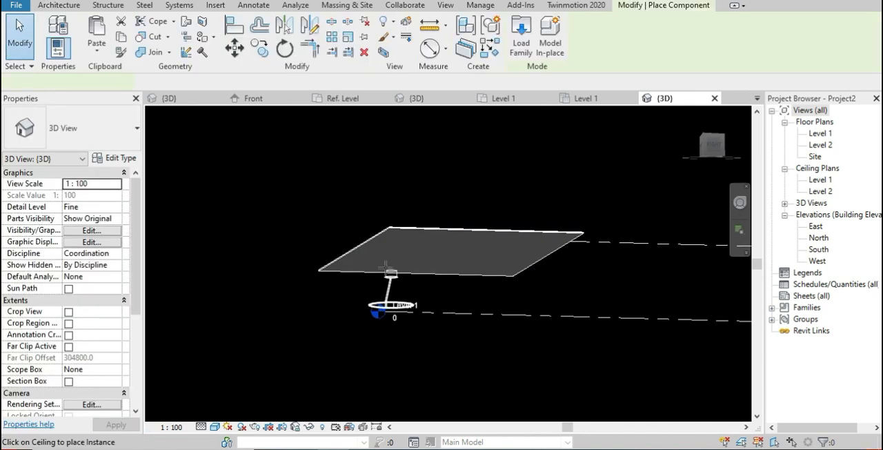
pyautogui.scroll(3, 376, 266)
pyautogui.click(335, 257)
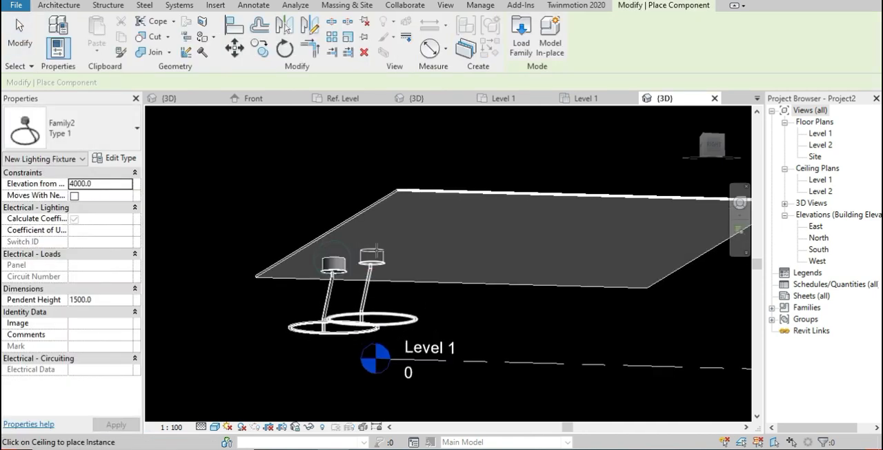
pyautogui.click(406, 243)
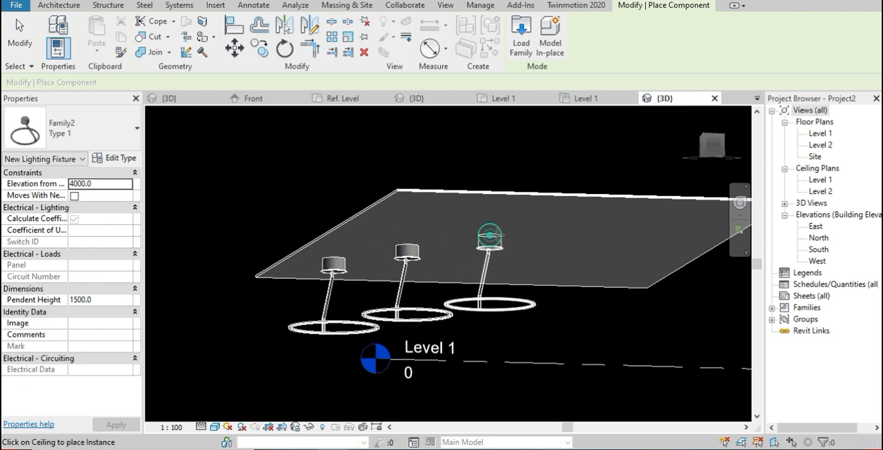
pyautogui.click(489, 236)
pyautogui.click(561, 228)
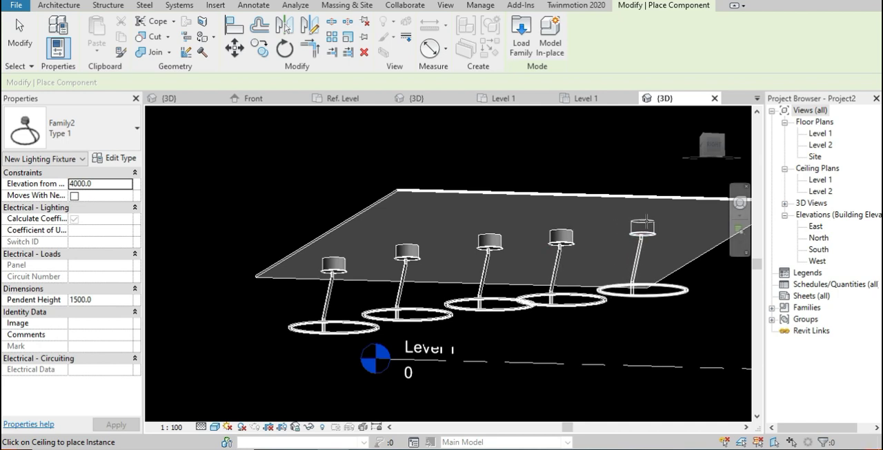
pyautogui.click(642, 225)
pyautogui.press('Escape')
pyautogui.press('Escape')
# Nudge the fourth fixture along the row so its ring clears the third fixture's ring
pyautogui.keyDown('shift'); pyautogui.moveTo(543, 330); pyautogui.dragTo(443, 235, button='middle'); pyautogui.keyUp('shift')
pyautogui.moveTo(494, 263); pyautogui.dragTo(547, 282, button='middle')
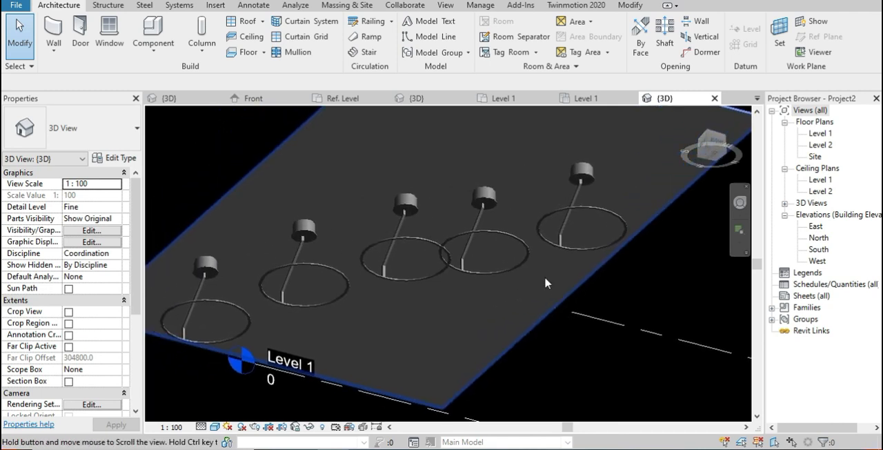
pyautogui.click(511, 243)
pyautogui.press('Right')
pyautogui.press('Right')
pyautogui.press('Right')
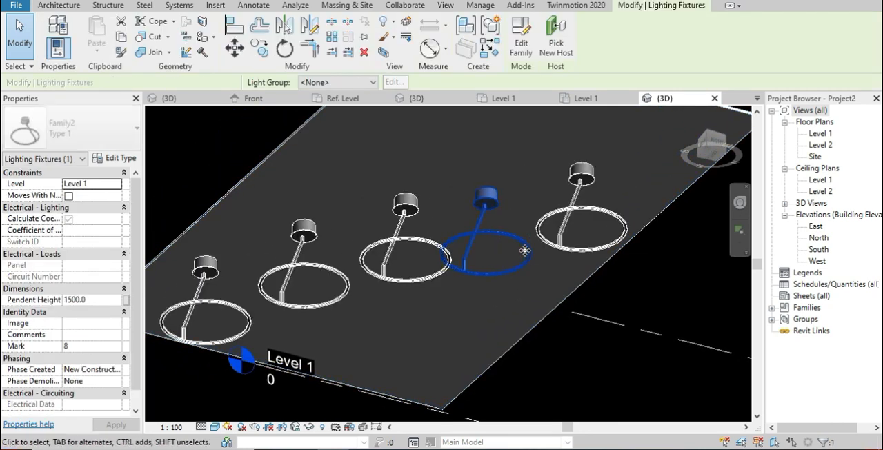
pyautogui.press('Right')
pyautogui.press('Right')
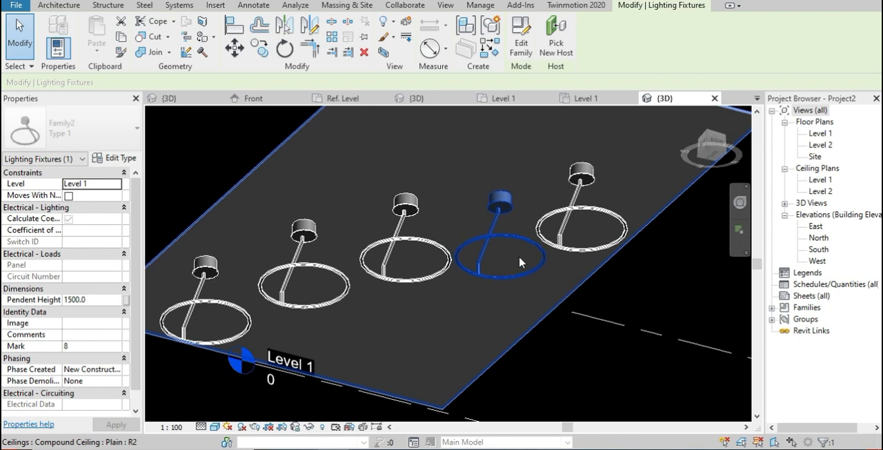
pyautogui.scroll(-2, 472, 315)
pyautogui.keyDown('shift'); pyautogui.moveTo(469, 311); pyautogui.dragTo(498, 302, button='middle'); pyautogui.keyUp('shift')
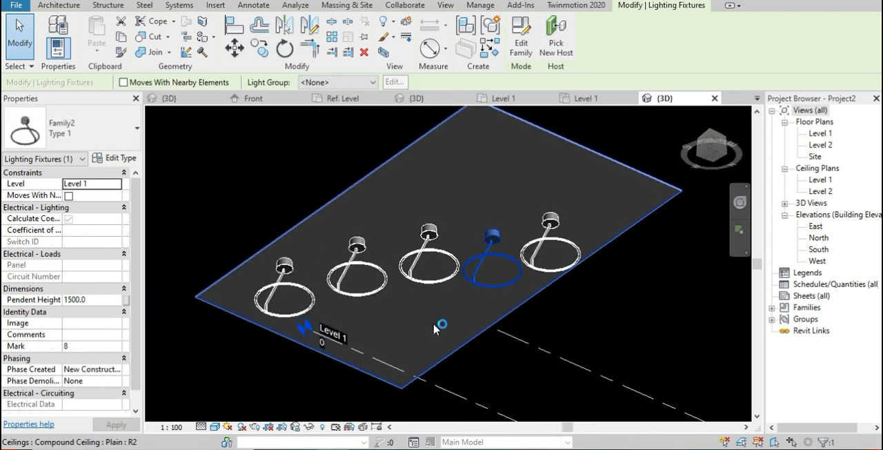
pyautogui.press('Escape')
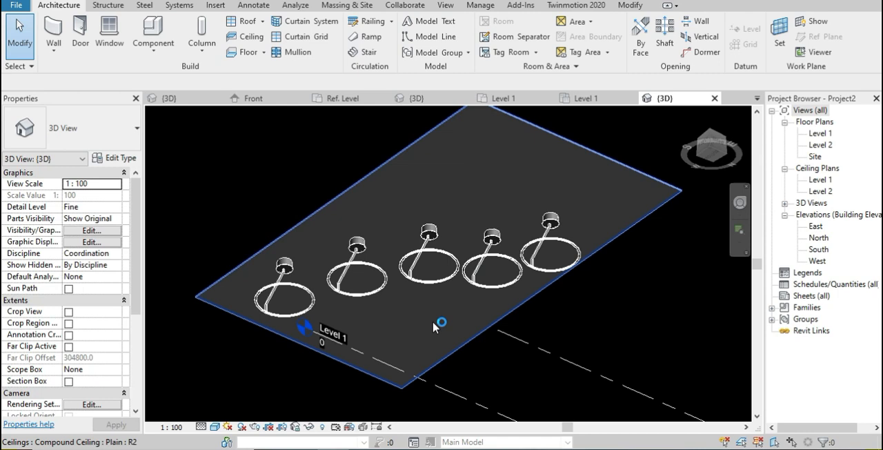
# Set up a rendering of the 3D view with Medium quality and the Exterior: Artificial only lighting scheme
pyautogui.click(445, 7)
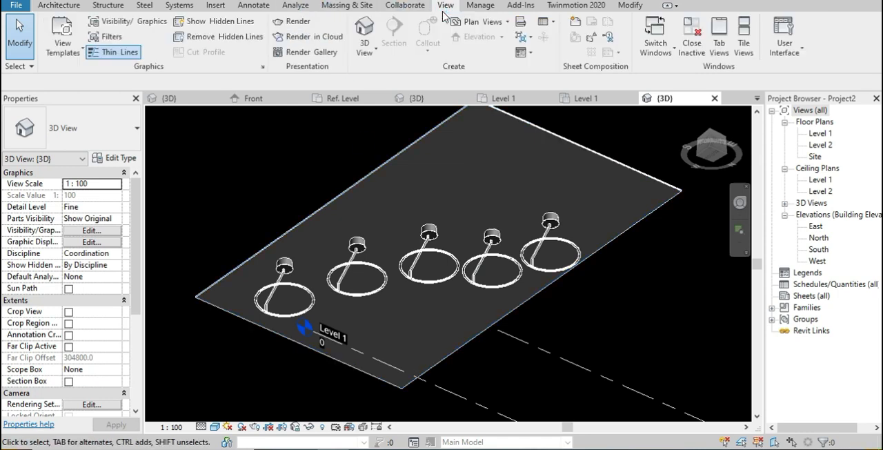
pyautogui.click(297, 21)
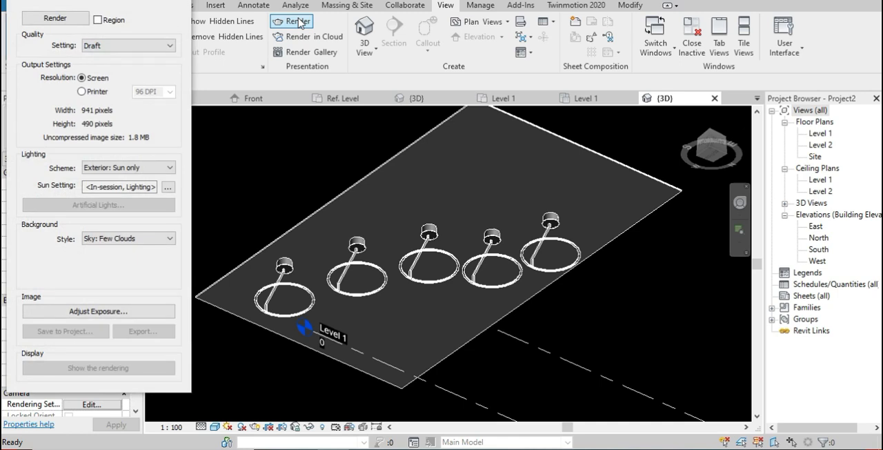
pyautogui.click(94, 44)
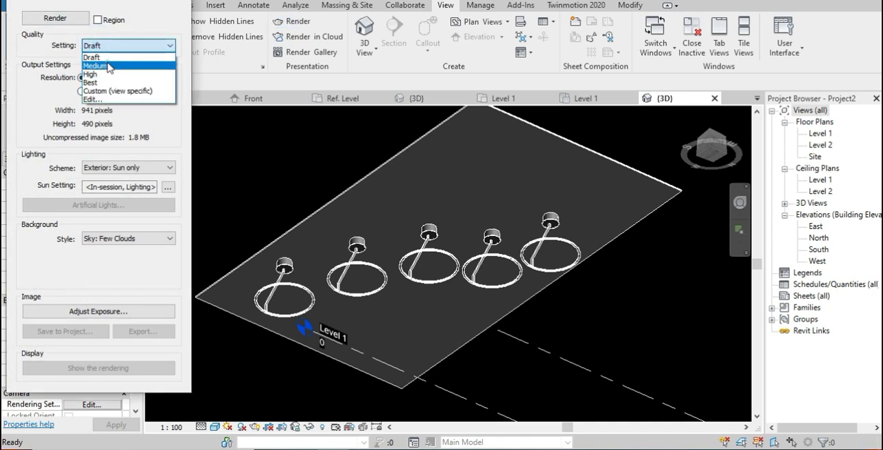
pyautogui.click(100, 66)
pyautogui.click(114, 170)
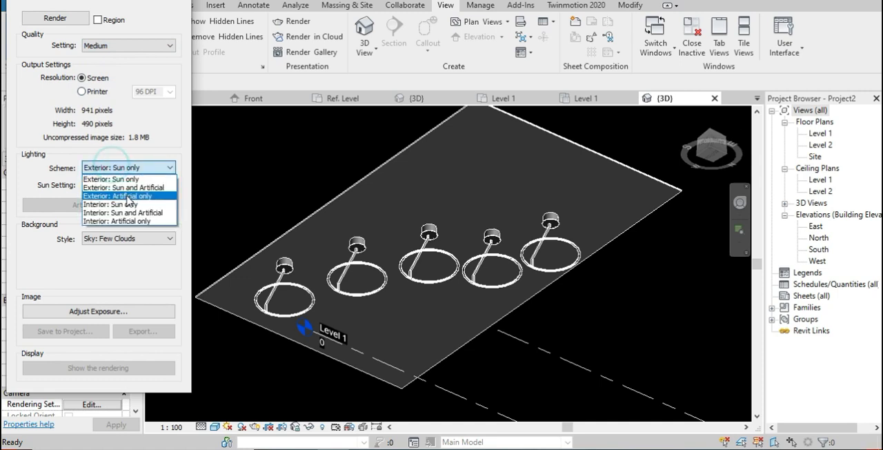
pyautogui.click(133, 193)
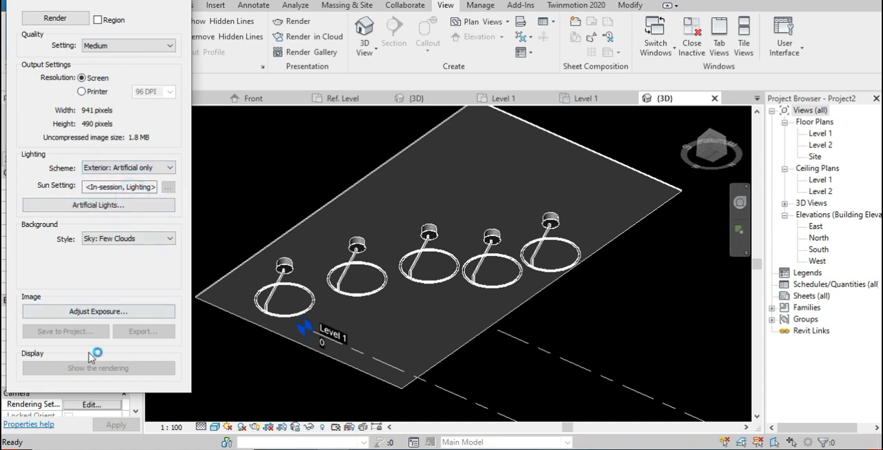
# Render the ceiling lights with the existing exposure settings, stop the rendering partway, and inspect the lit ceiling
pyautogui.click(77, 312)
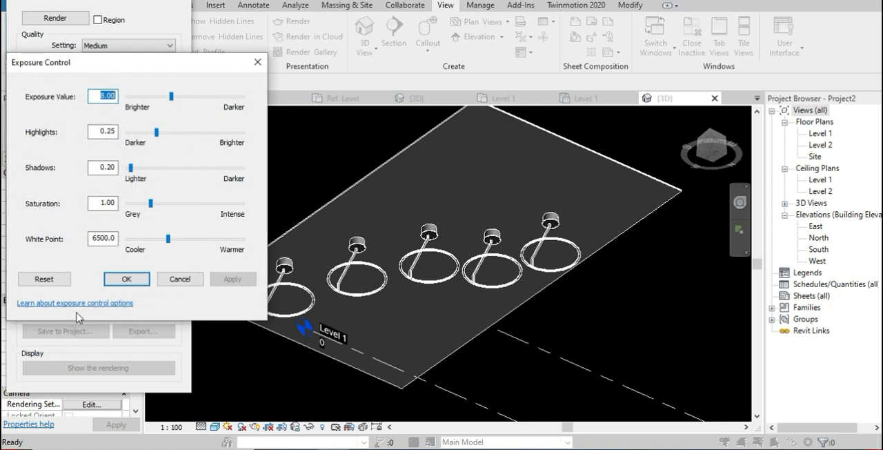
pyautogui.click(124, 279)
pyautogui.click(63, 17)
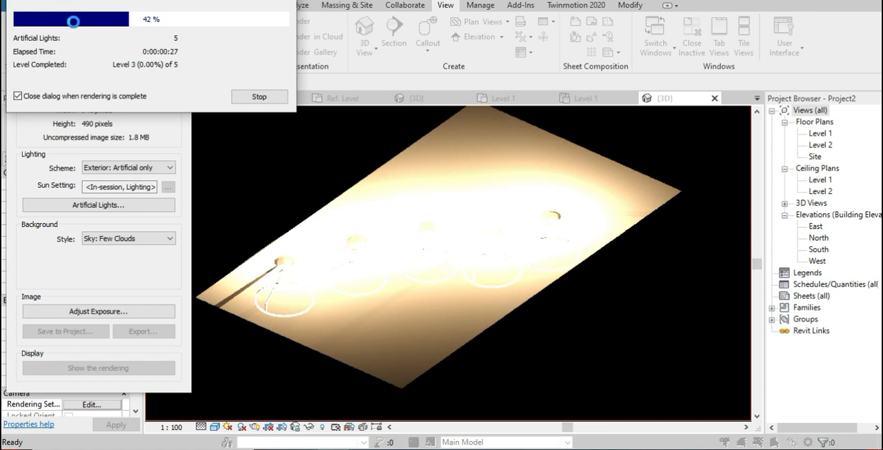
pyautogui.click(249, 96)
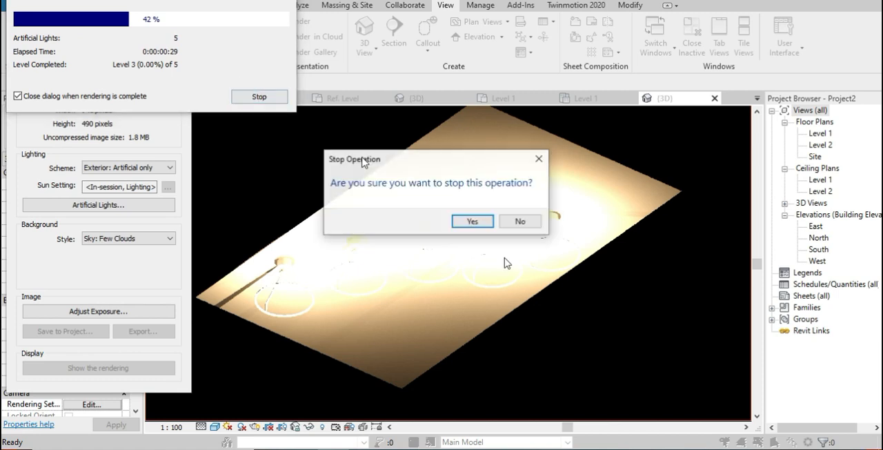
pyautogui.click(479, 220)
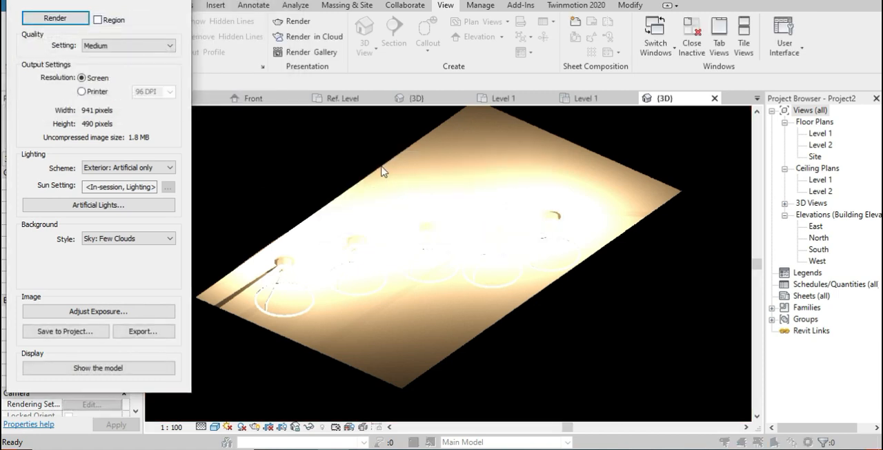
pyautogui.keyDown('shift'); pyautogui.moveTo(413, 222); pyautogui.dragTo(415, 236, button='middle'); pyautogui.keyUp('shift')
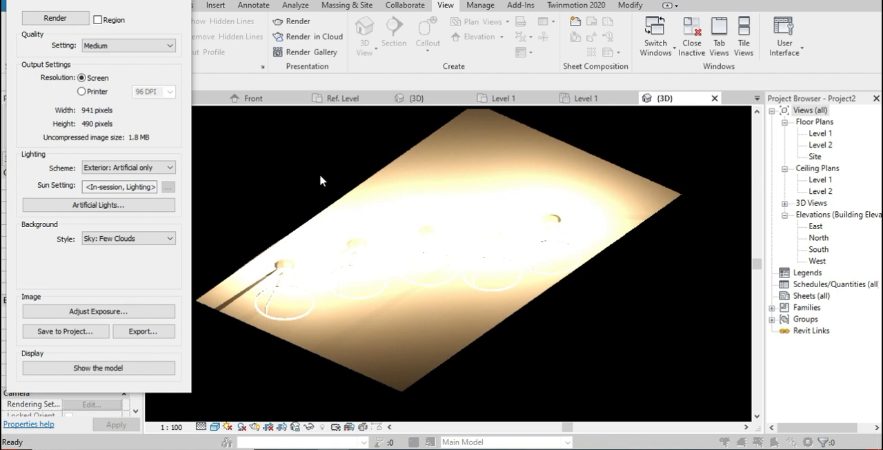
pyautogui.moveTo(319, 180)
pyautogui.keyDown('shift'); pyautogui.mouseDown(button='middle')
pyautogui.moveTo(386, 179)
pyautogui.moveTo(400, 220)
pyautogui.moveTo(400, 172)
pyautogui.moveTo(570, 167)
pyautogui.moveTo(459, 211)
pyautogui.moveTo(448, 193)
pyautogui.mouseUp(button='middle'); pyautogui.keyUp('shift')
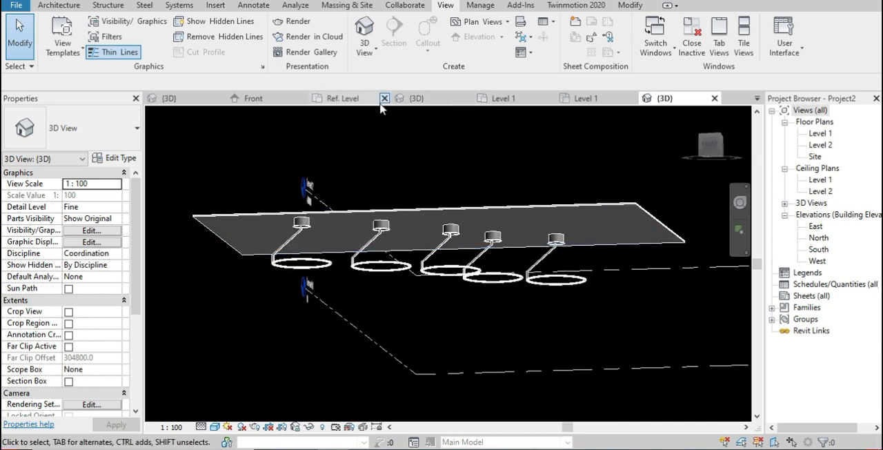
# Close the Ref. Level view, switch to the light family's 3D view, and select its light source
pyautogui.click(384, 98)
pyautogui.click(349, 99)
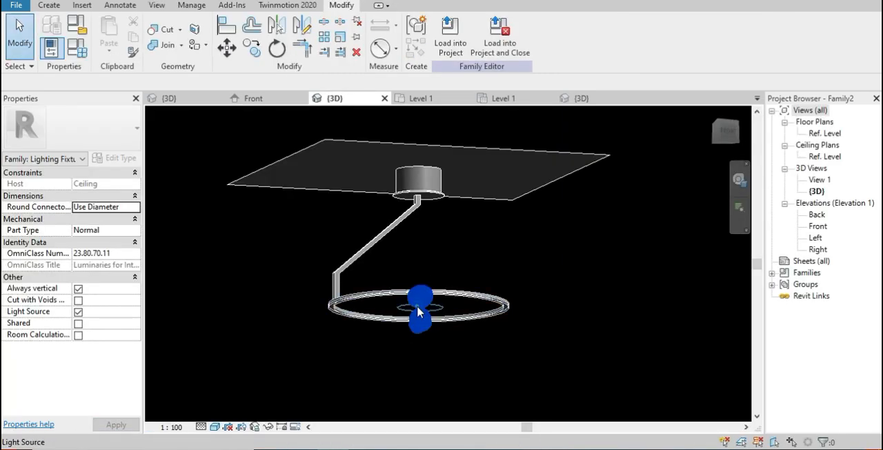
pyautogui.click(417, 312)
pyautogui.keyDown('shift'); pyautogui.moveTo(449, 343); pyautogui.dragTo(445, 357, button='middle'); pyautogui.keyUp('shift')
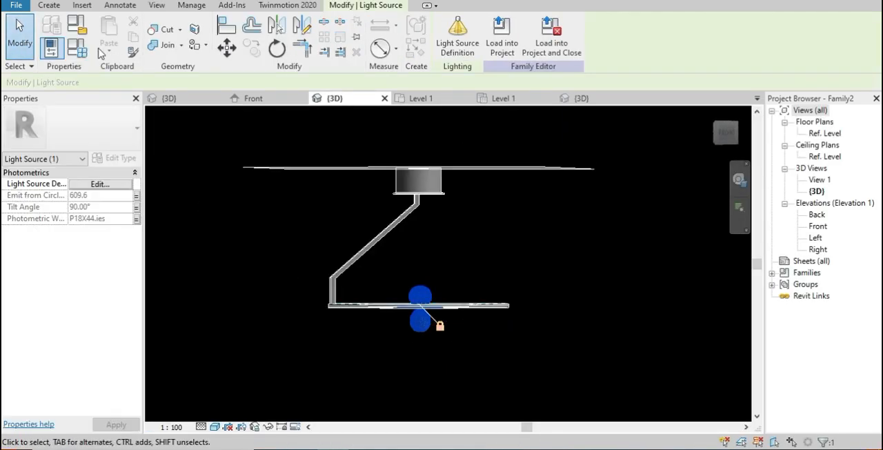
# Set the family type's initial intensity to 1380 lm luminous flux, keep the Fluorescent (White) initial color, and dismiss the save reminder
pyautogui.click(77, 47)
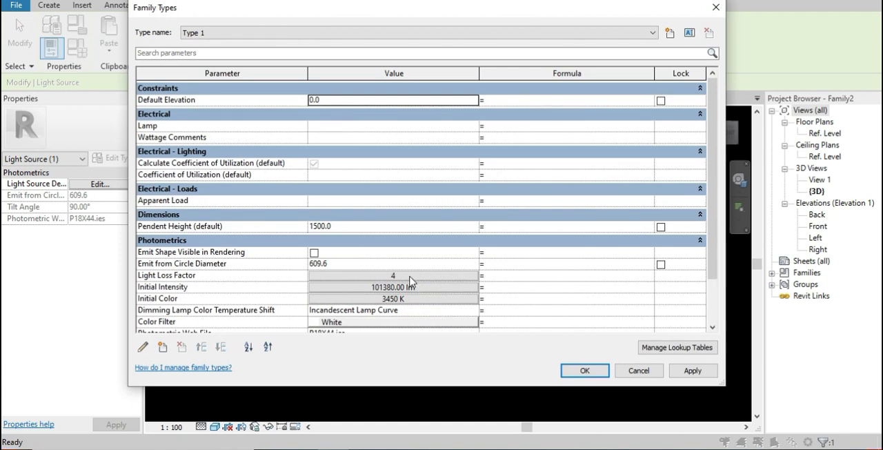
pyautogui.click(417, 289)
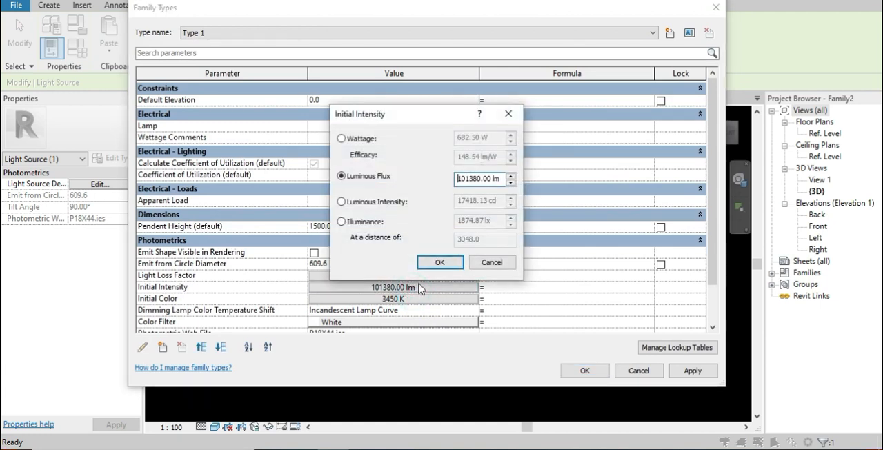
pyautogui.click(467, 179)
pyautogui.press('BackSpace')
pyautogui.press('BackSpace')
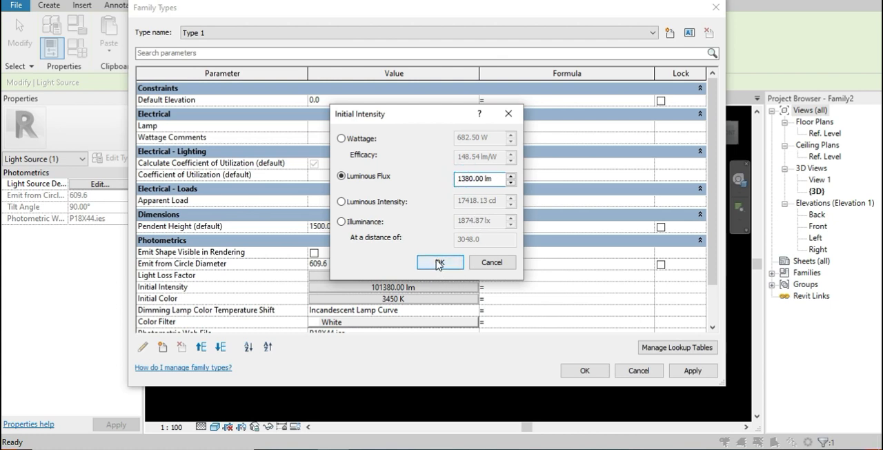
pyautogui.click(439, 262)
pyautogui.click(410, 300)
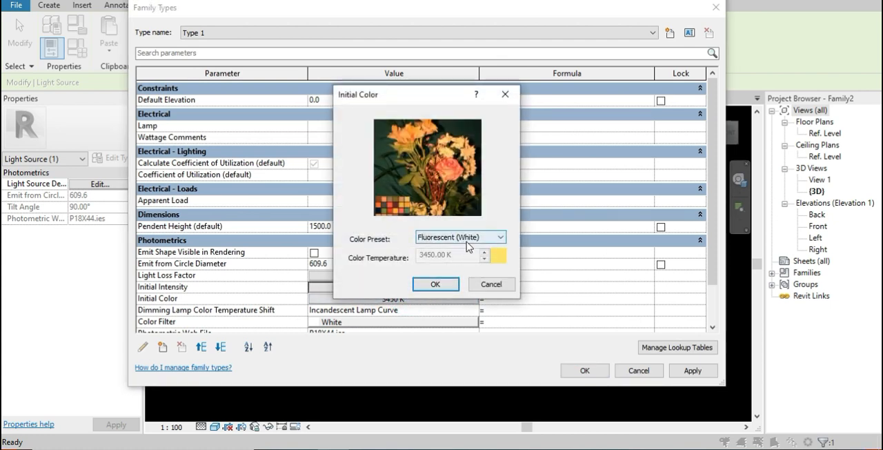
pyautogui.click(448, 283)
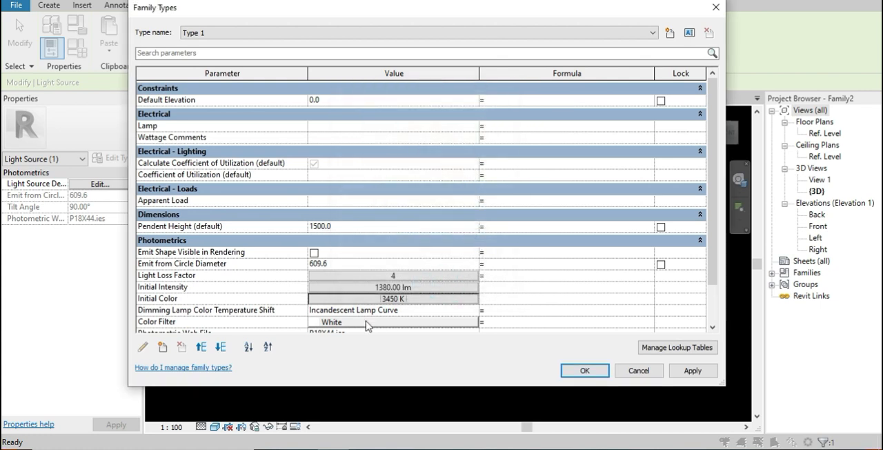
pyautogui.click(583, 369)
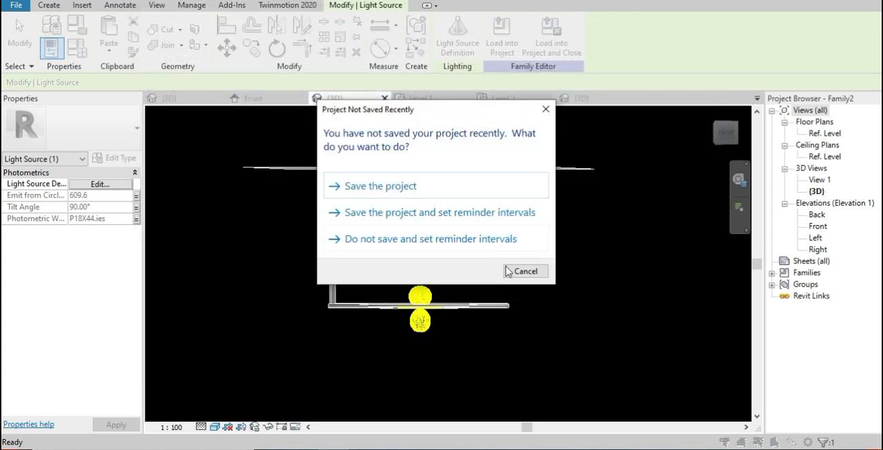
pyautogui.click(514, 269)
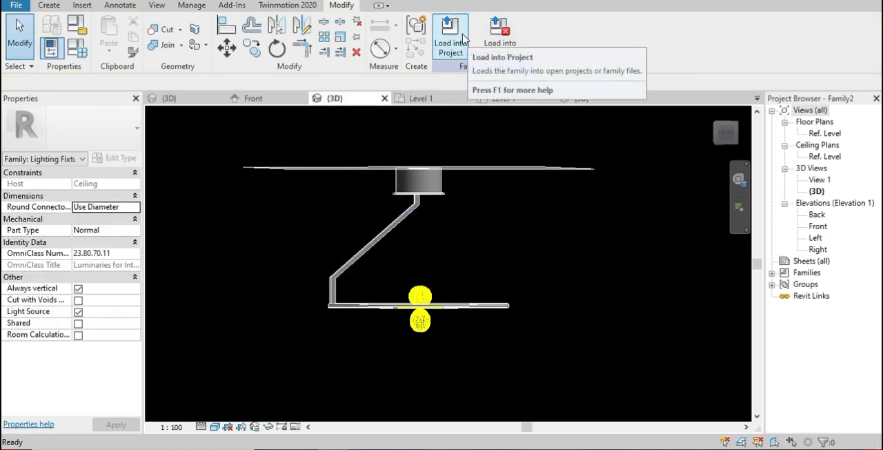
# Reload the family into Project2, overwriting the existing version and its parameter values
pyautogui.click(451, 41)
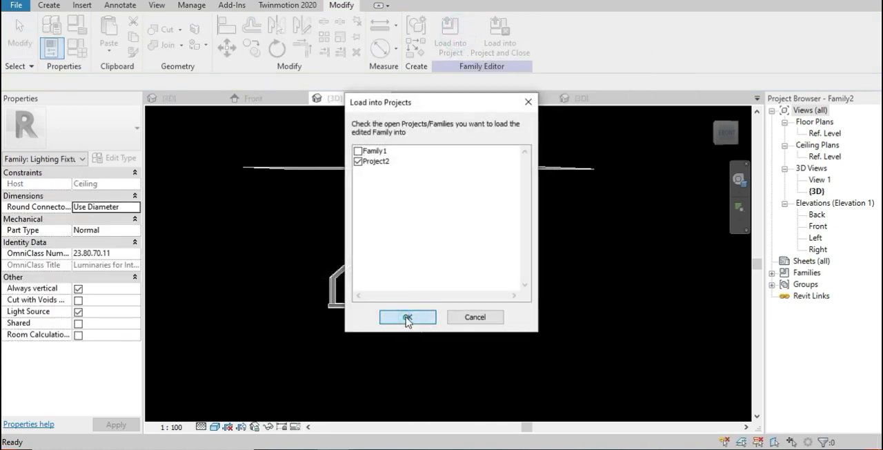
pyautogui.click(407, 318)
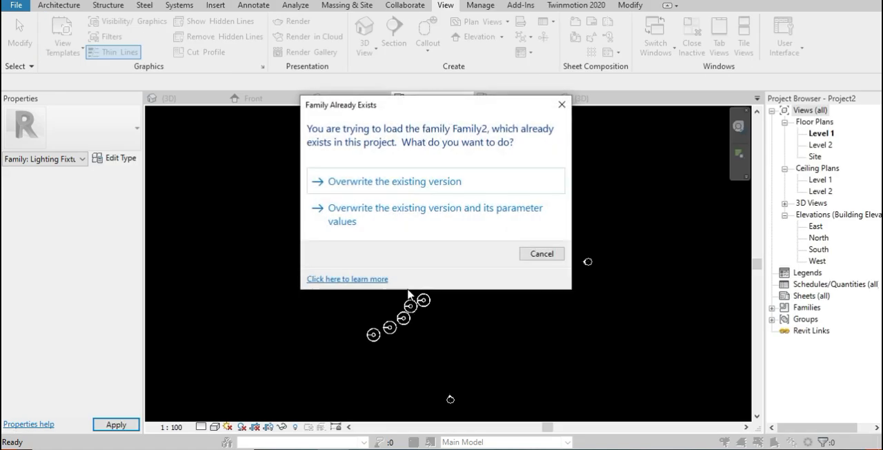
pyautogui.click(401, 217)
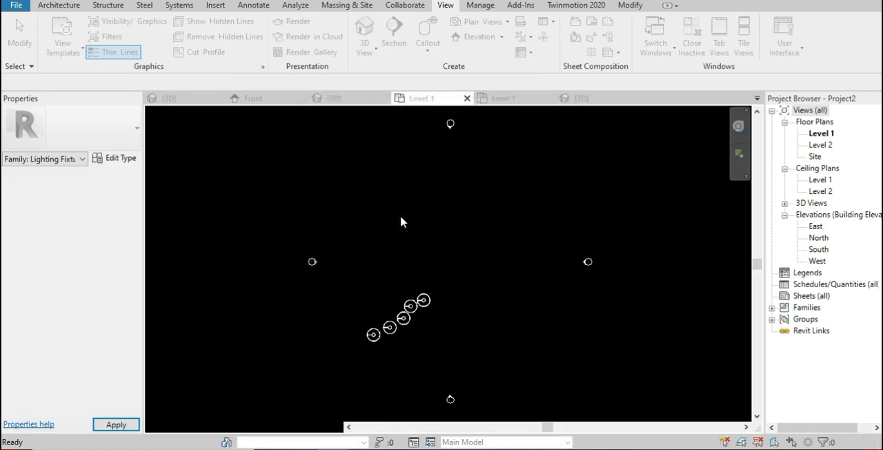
# Render the project's 3D view of the five ceiling lights at Medium quality with the Exterior: Artificial only scheme
pyautogui.click(585, 103)
pyautogui.keyDown('shift'); pyautogui.moveTo(491, 345); pyautogui.dragTo(406, 336, button='middle'); pyautogui.keyUp('shift')
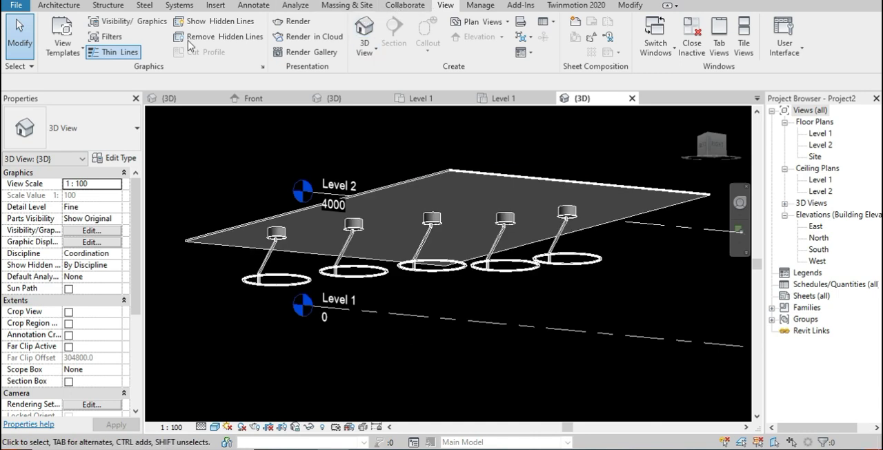
pyautogui.click(290, 22)
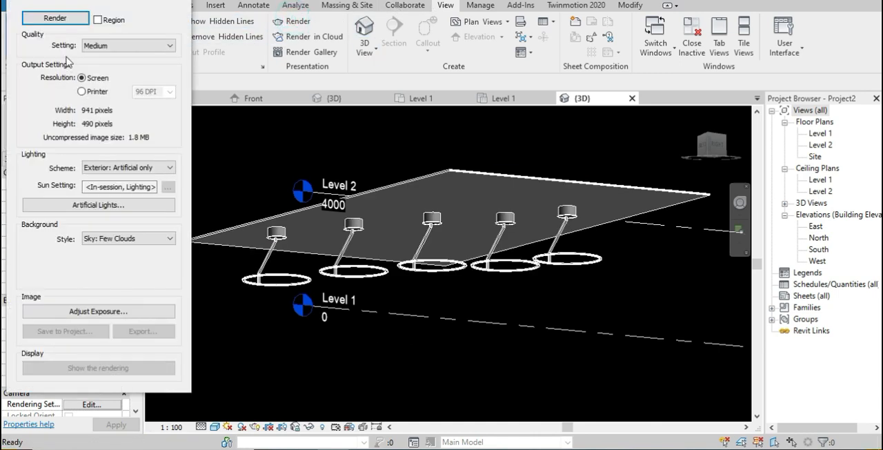
pyautogui.click(69, 19)
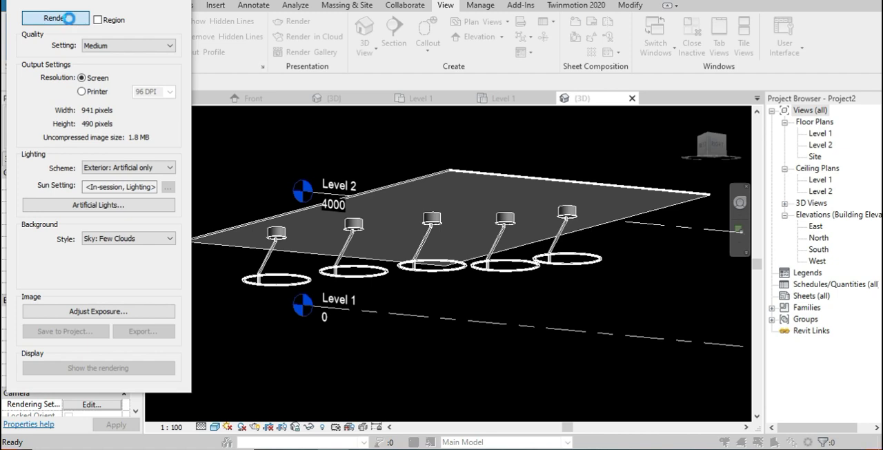